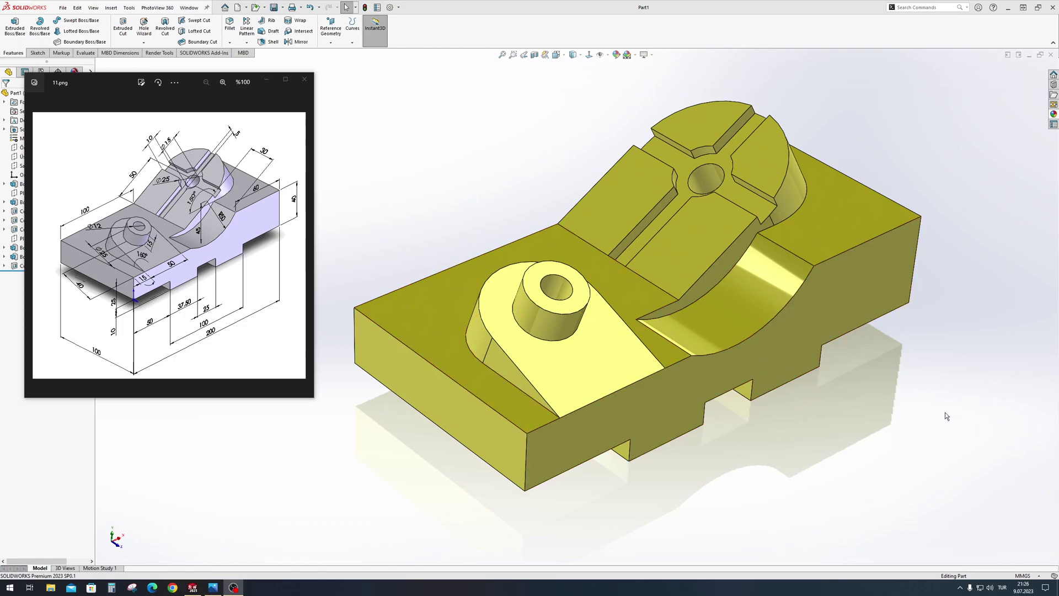
# Step: Orbit the finished block to inspect its sides, top and underside
pyautogui.moveTo(647, 297)
pyautogui.mouseDown(button='middle')
pyautogui.moveTo(806, 301)
pyautogui.moveTo(816, 267)
pyautogui.moveTo(817, 325)
pyautogui.moveTo(825, 274)
pyautogui.moveTo(815, 325)
pyautogui.moveTo(788, 272)
pyautogui.moveTo(804, 303)
pyautogui.moveTo(828, 309)
pyautogui.moveTo(817, 293)
pyautogui.mouseUp(button='middle')
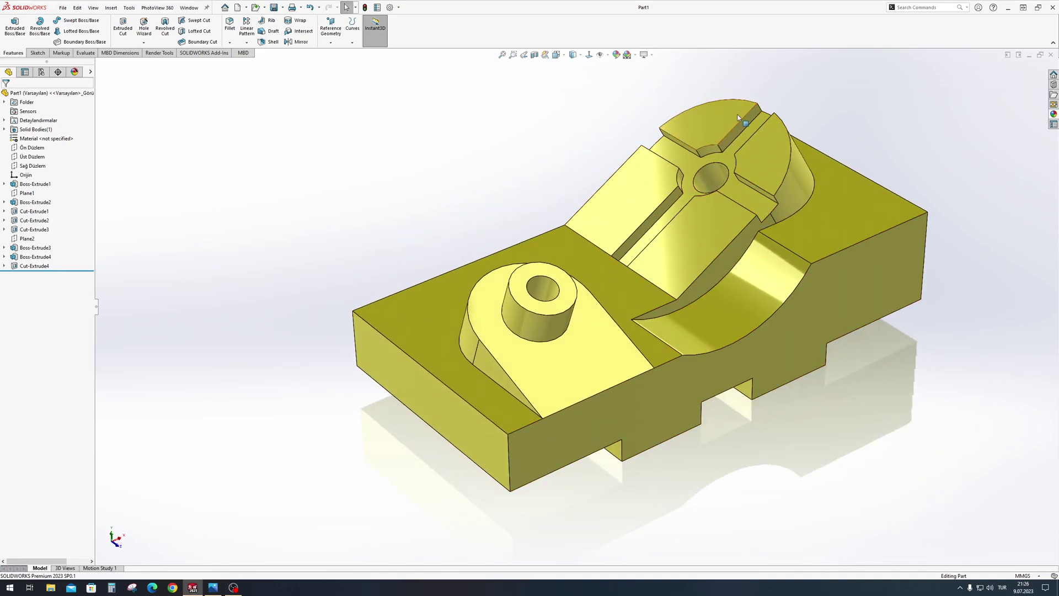
pyautogui.moveTo(678, 156)
pyautogui.mouseDown(button='middle')
pyautogui.moveTo(664, 175)
pyautogui.moveTo(676, 274)
pyautogui.moveTo(728, 201)
pyautogui.mouseUp(button='middle')
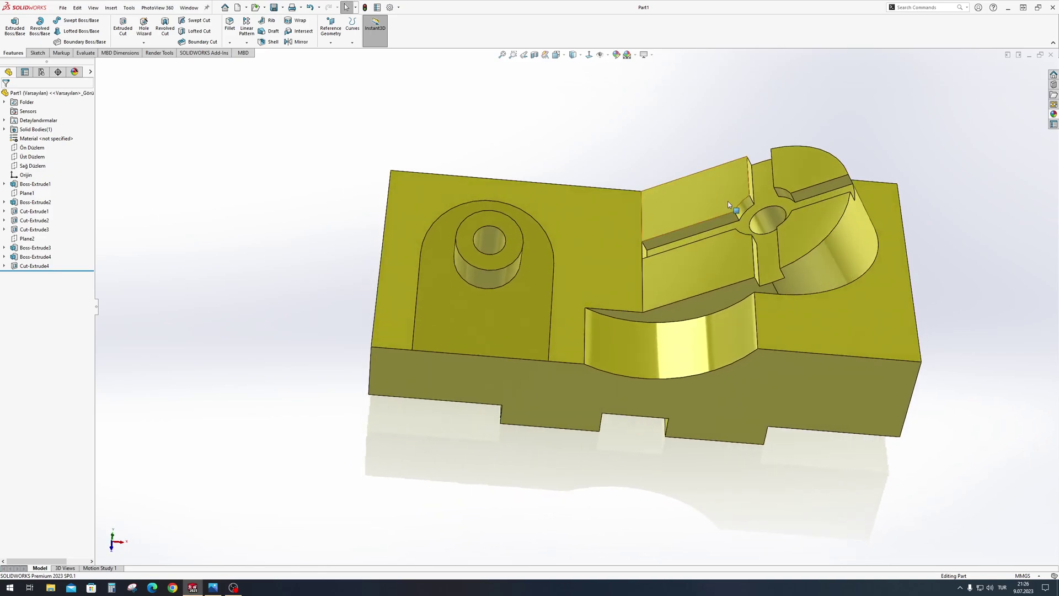
pyautogui.moveTo(790, 194); pyautogui.dragTo(716, 182, button='middle')
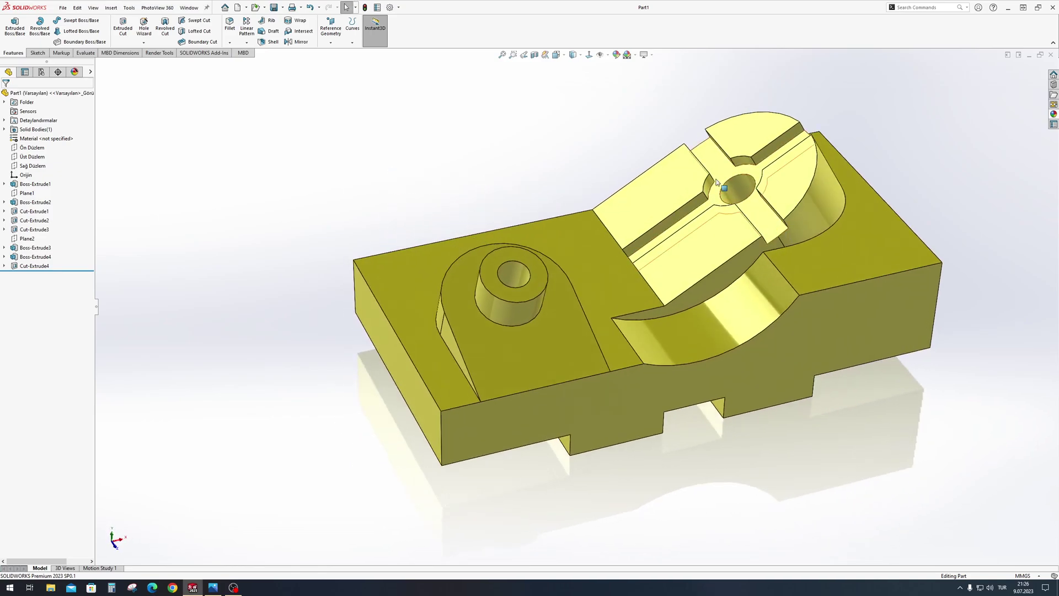
pyautogui.moveTo(766, 208)
pyautogui.mouseDown(button='middle')
pyautogui.moveTo(532, 300)
pyautogui.moveTo(606, 288)
pyautogui.moveTo(598, 307)
pyautogui.moveTo(591, 301)
pyautogui.moveTo(746, 299)
pyautogui.mouseUp(button='middle')
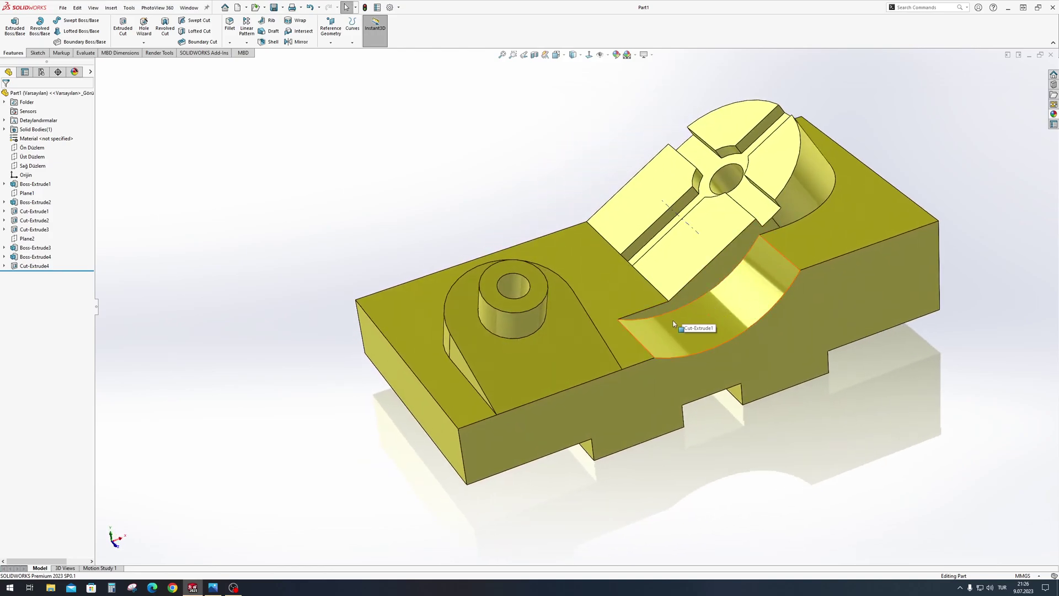
pyautogui.moveTo(673, 324); pyautogui.dragTo(577, 306, button='middle')
pyautogui.moveTo(674, 260); pyautogui.dragTo(586, 243, button='middle')
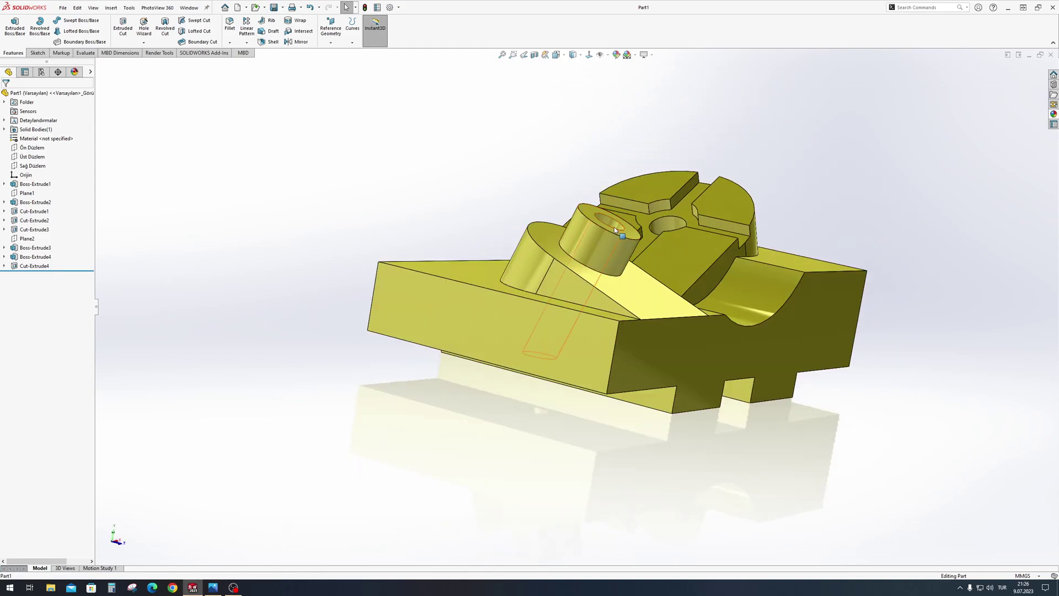
pyautogui.moveTo(615, 277)
pyautogui.mouseDown(button='middle')
pyautogui.moveTo(548, 100)
pyautogui.moveTo(505, 215)
pyautogui.mouseUp(button='middle')
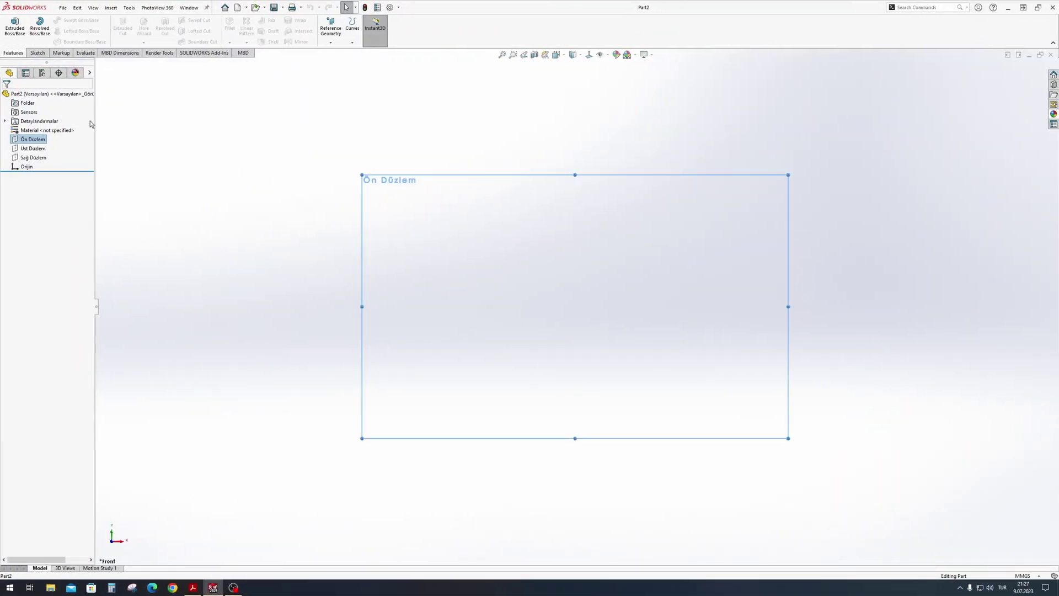
# Step: Sketch on Ön Düzlem the profile's left edge, flat top, sloped top and right side
pyautogui.click(33, 140)
pyautogui.click(72, 131)
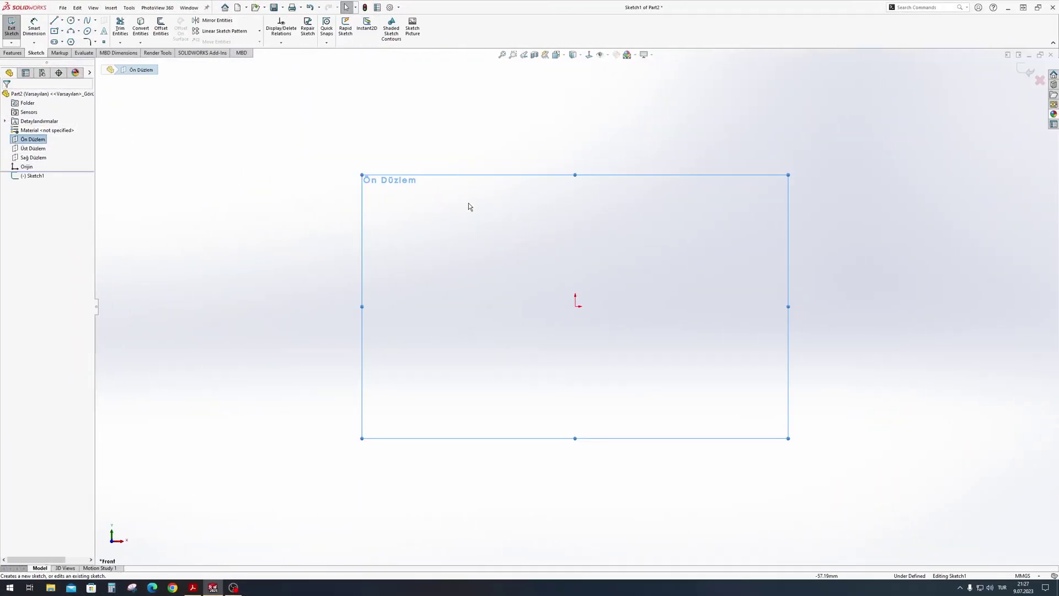
pyautogui.click(578, 134)
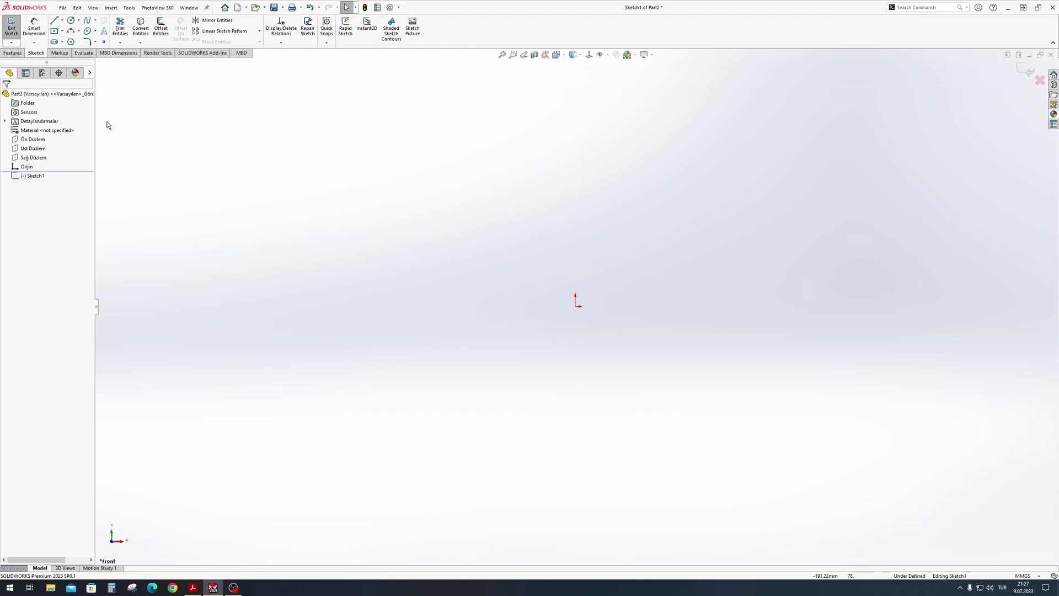
pyautogui.press('l')
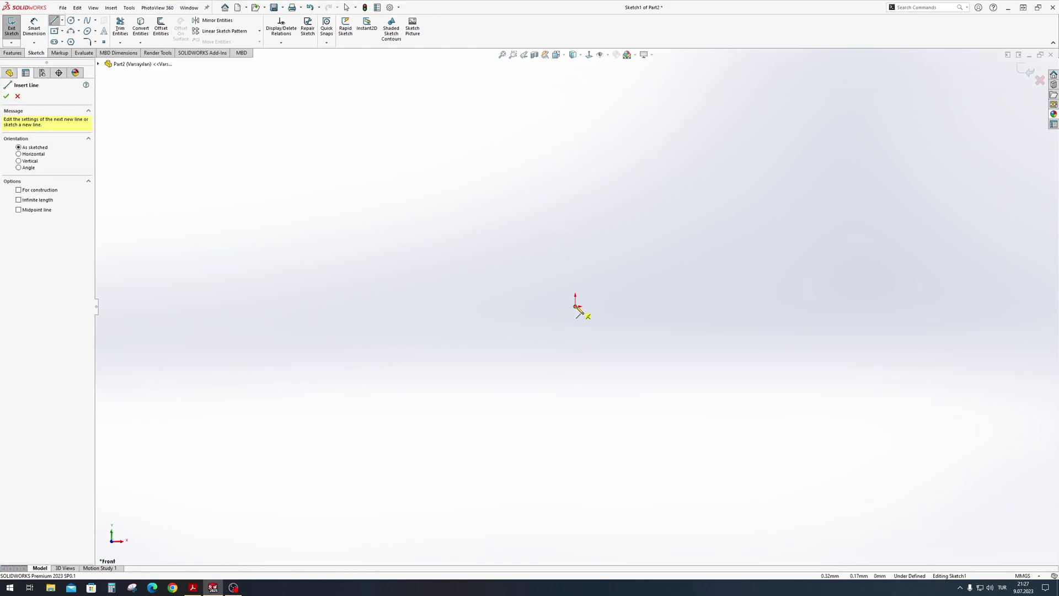
pyautogui.click(576, 307)
pyautogui.click(576, 206)
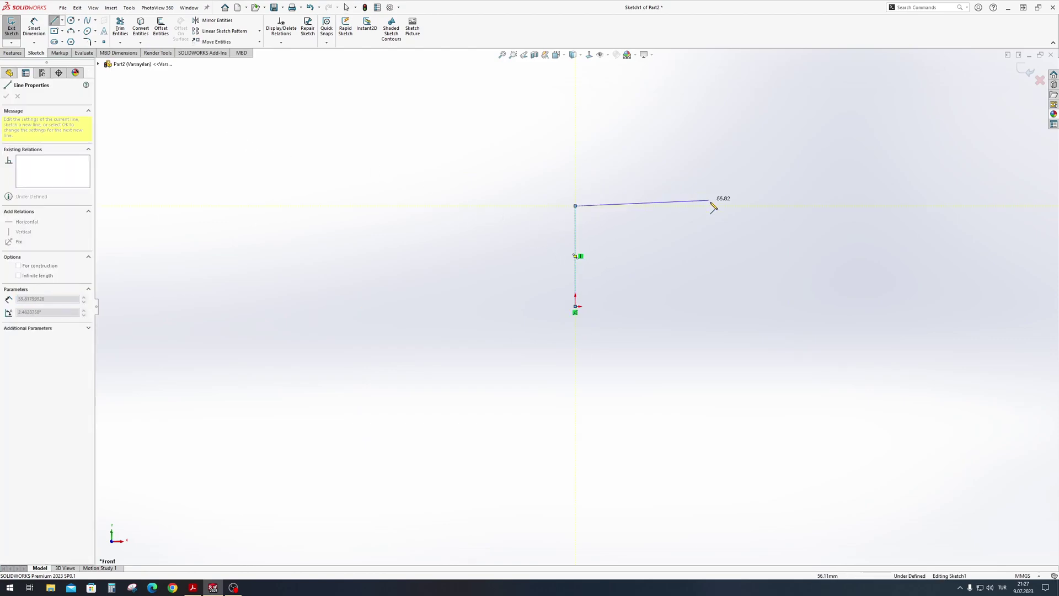
pyautogui.click(720, 205)
pyautogui.click(827, 164)
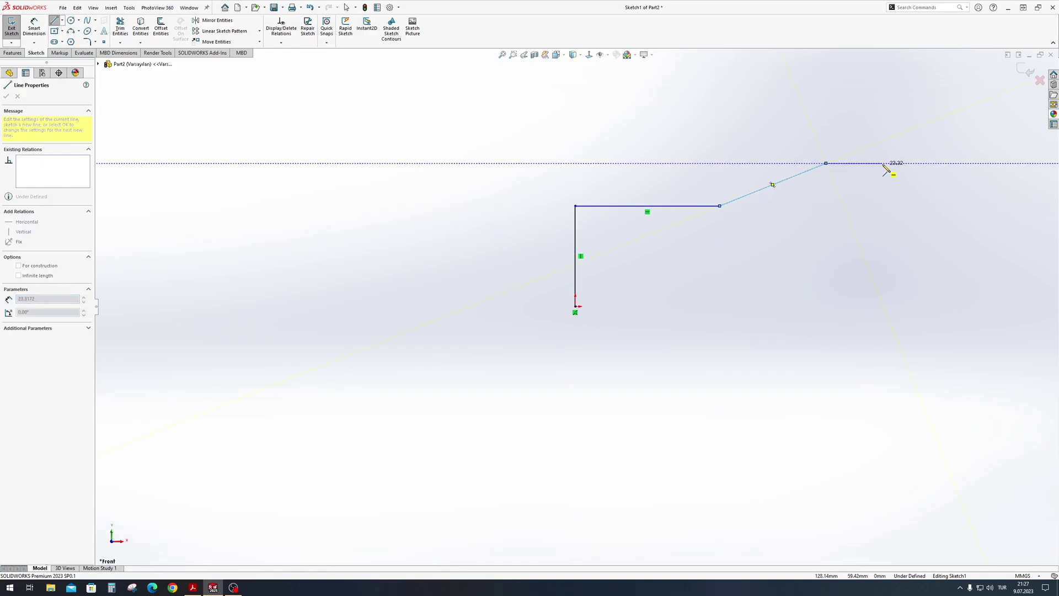
pyautogui.click(932, 163)
pyautogui.click(932, 238)
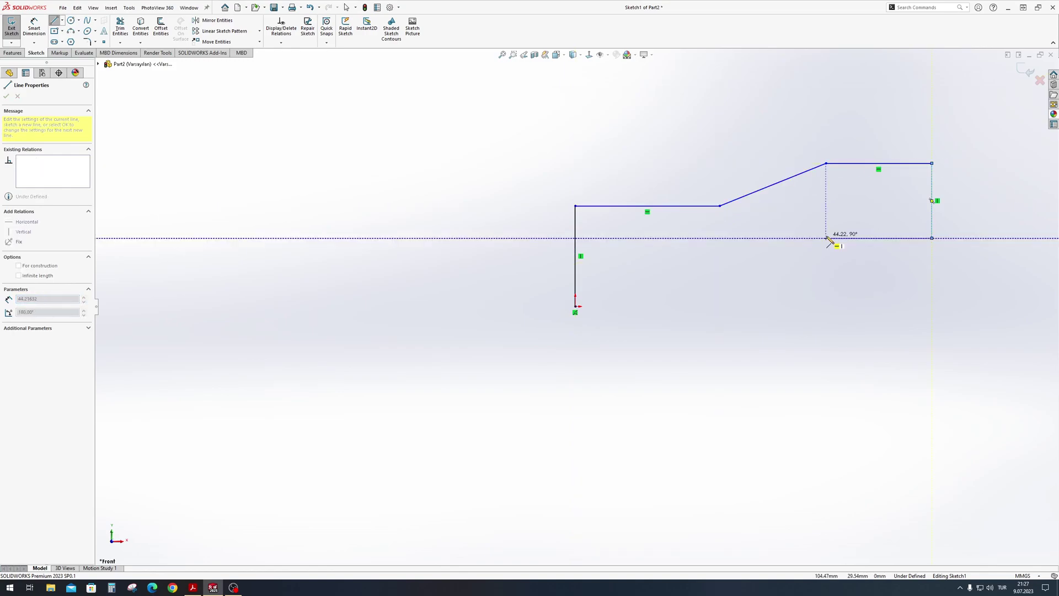
pyautogui.click(831, 238)
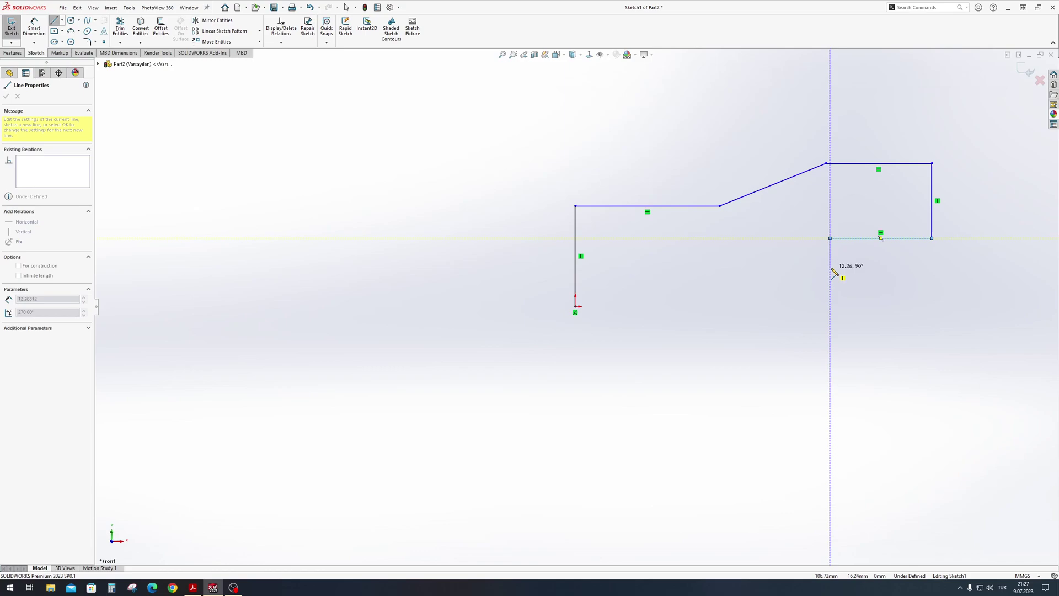
# Step: Draw the stepped, notched bottom edge and close the outline at the origin
pyautogui.click(830, 268)
pyautogui.click(759, 268)
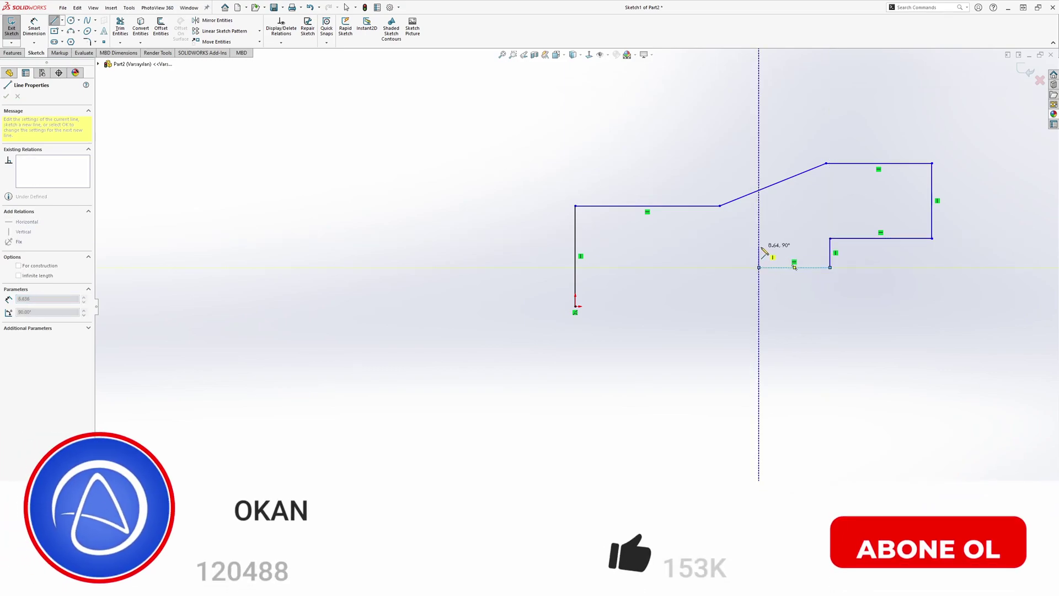
pyautogui.click(760, 247)
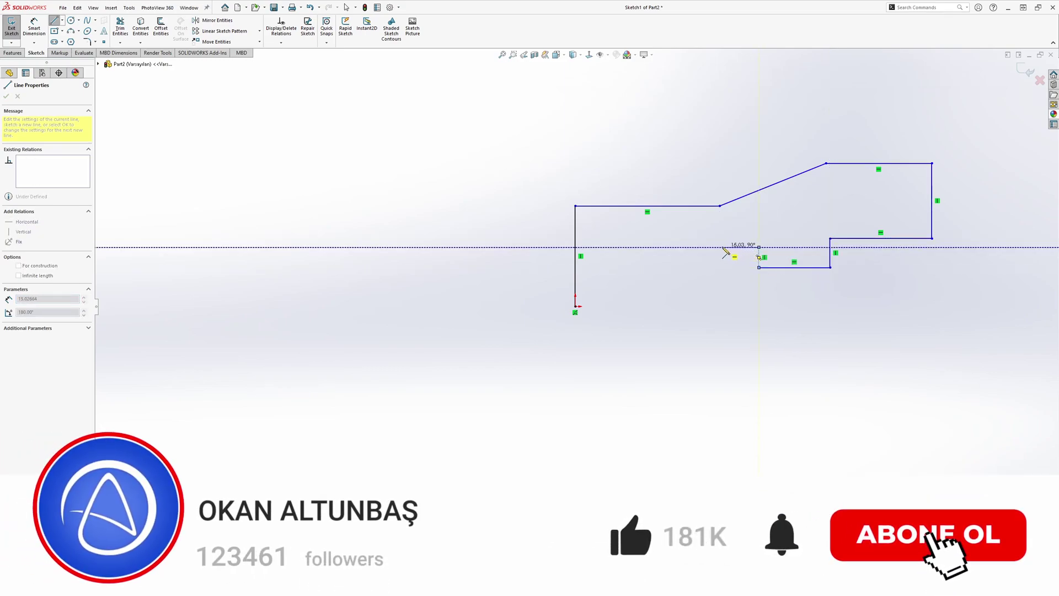
pyautogui.click(720, 247)
pyautogui.doubleClick(720, 267)
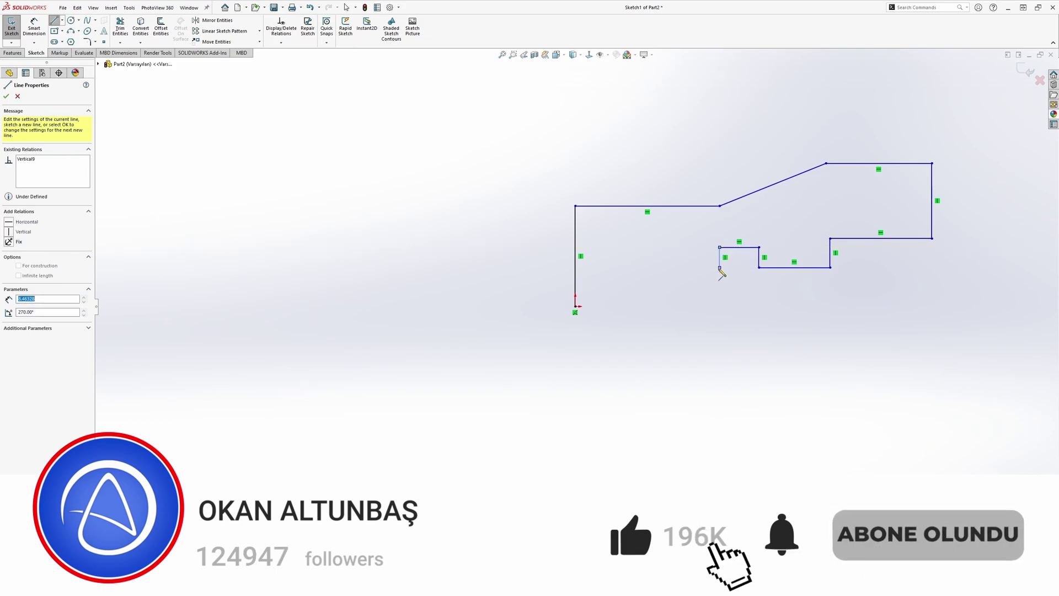
pyautogui.click(657, 268)
pyautogui.click(658, 238)
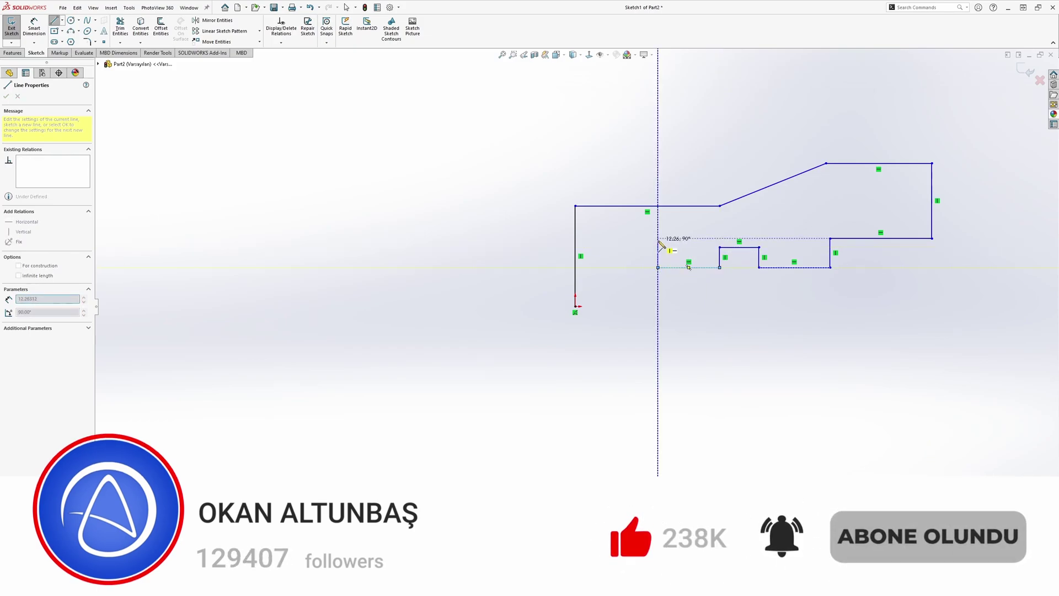
pyautogui.click(576, 307)
pyautogui.press('Escape')
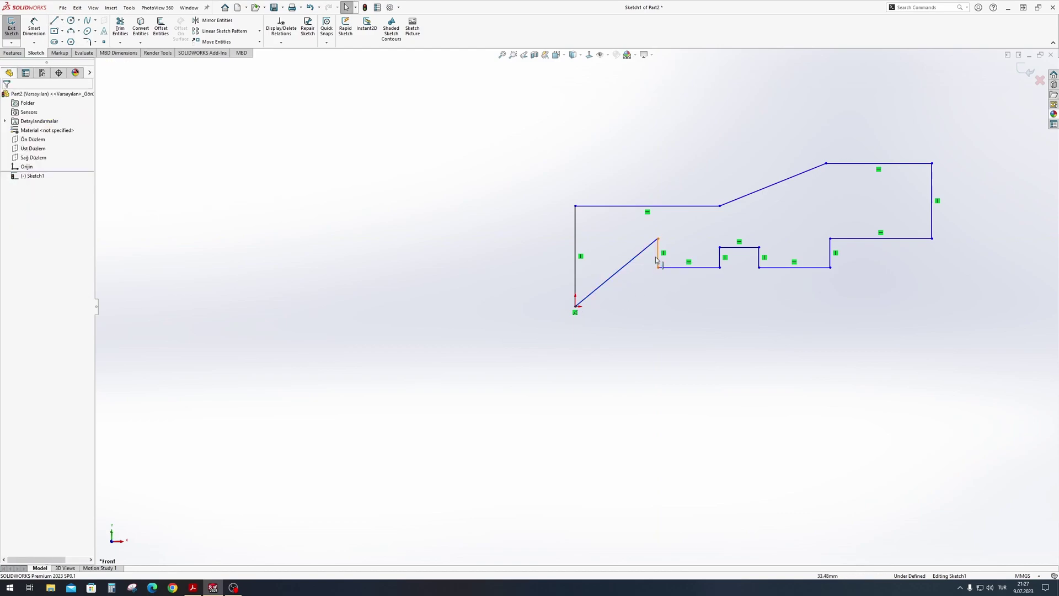
# Step: Make the bottom-left closing line horizontal
pyautogui.click(649, 252)
pyautogui.click(680, 221)
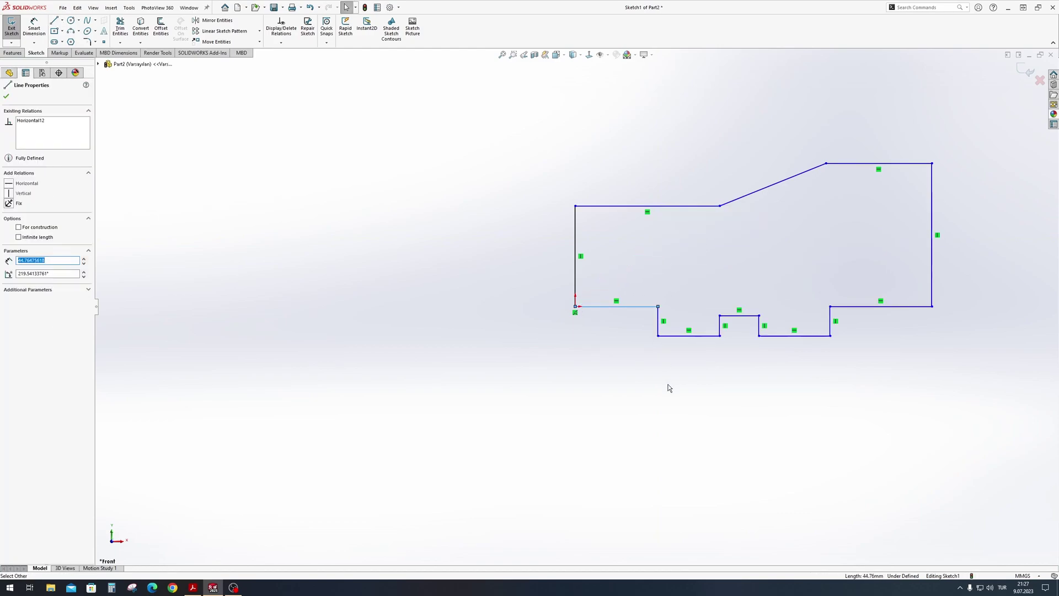
pyautogui.click(826, 358)
# Step: Make the four vertical notch step edges equal in length
pyautogui.press('f')
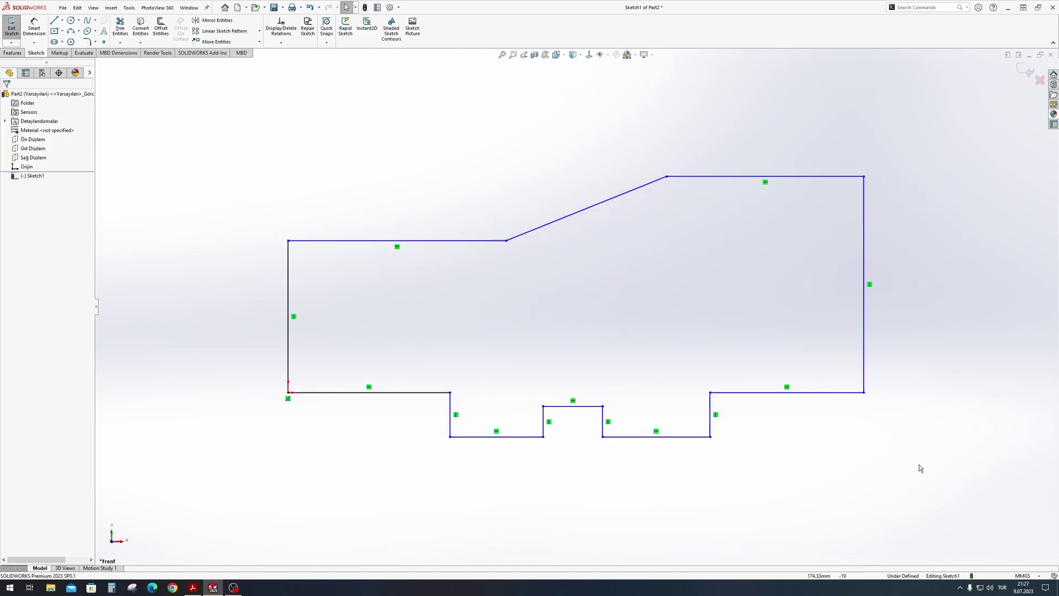
pyautogui.click(602, 423)
pyautogui.keyDown('ctrl'); pyautogui.click(600, 419); pyautogui.keyUp('ctrl')
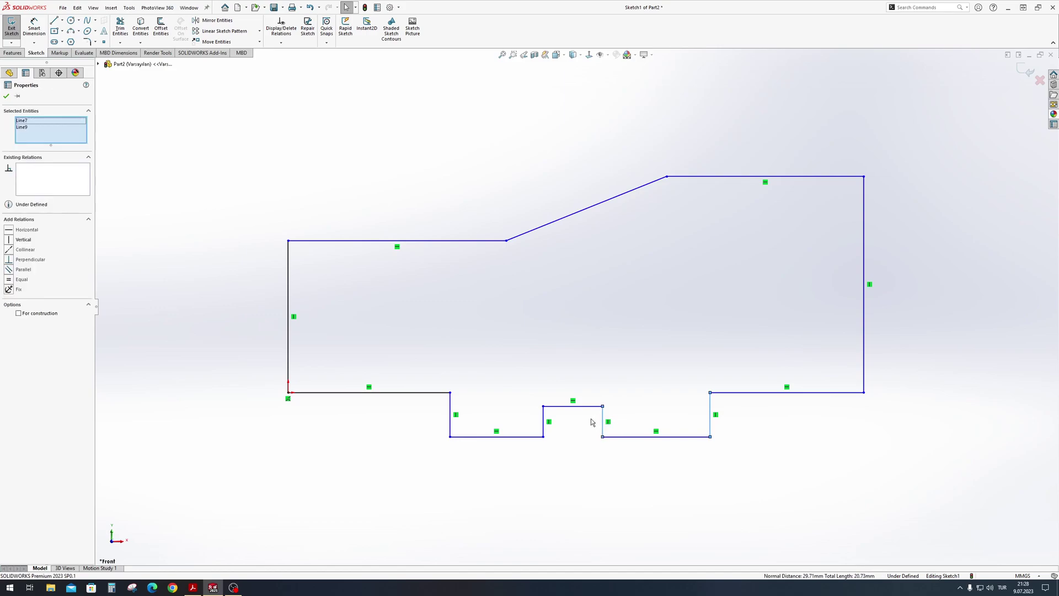
pyautogui.keyDown('ctrl'); pyautogui.click(545, 417); pyautogui.keyUp('ctrl')
pyautogui.keyDown('ctrl'); pyautogui.click(450, 414); pyautogui.keyUp('ctrl')
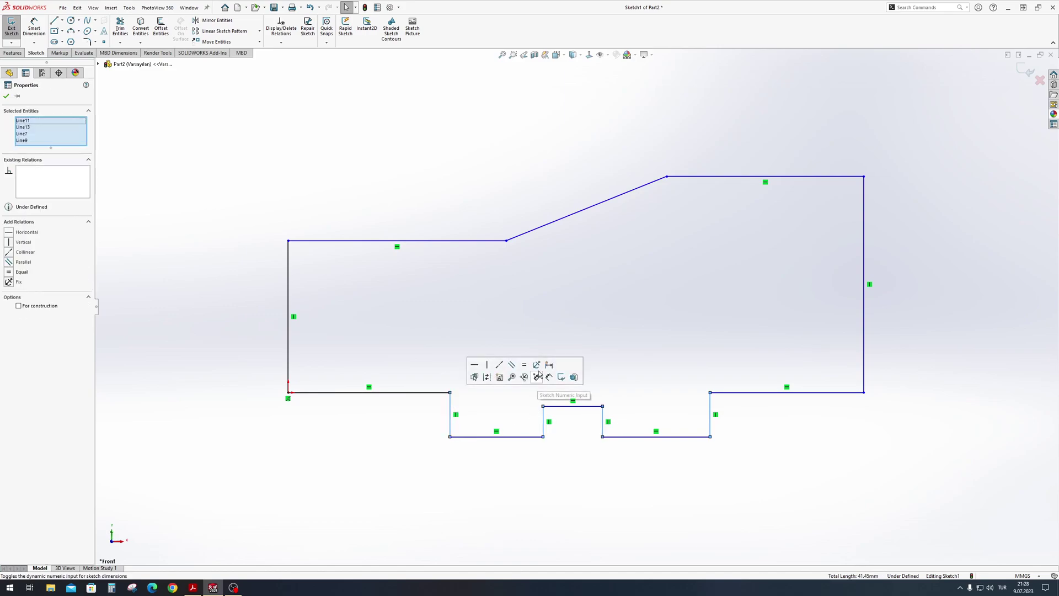
pyautogui.click(548, 375)
# Step: Dimension the top right edge 60, the right edge height 40 and the left edge height 25
pyautogui.press('d')
pyautogui.click(806, 179)
pyautogui.click(767, 132)
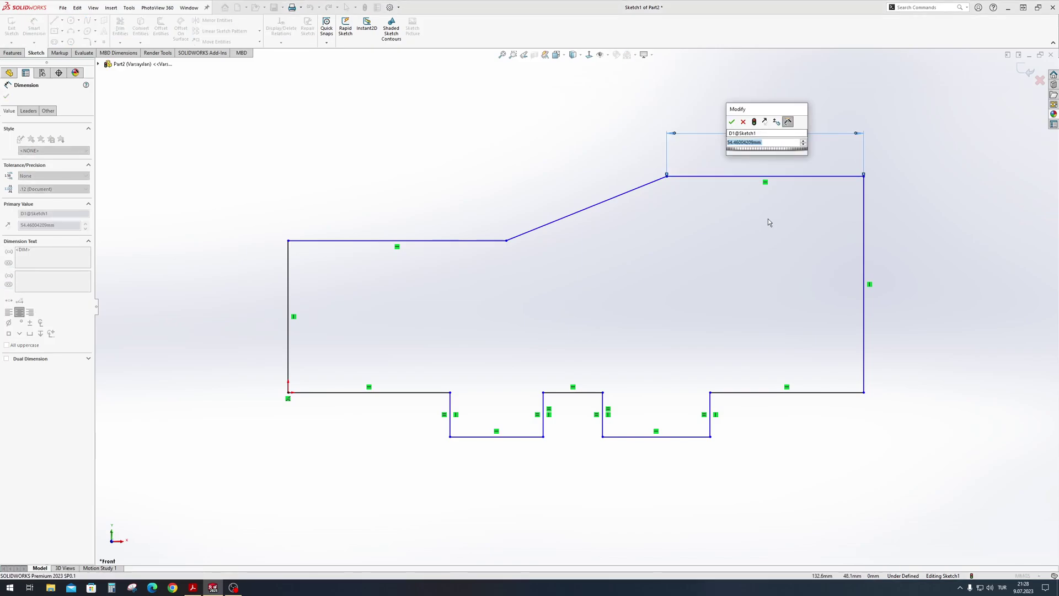
pyautogui.press('Return')
pyautogui.click(865, 247)
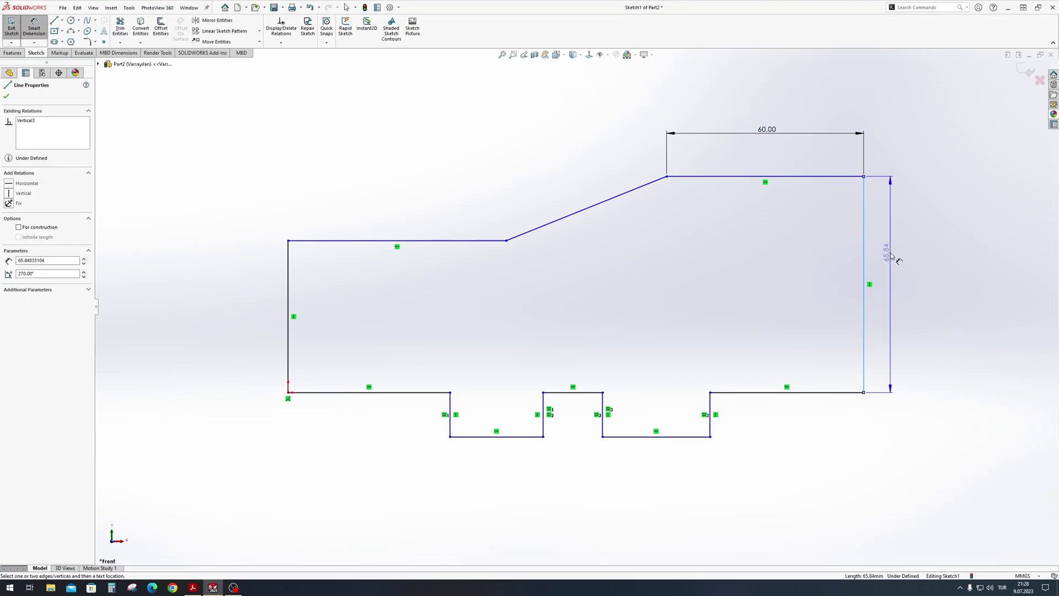
pyautogui.write('40')
pyautogui.press('Return')
pyautogui.click(288, 359)
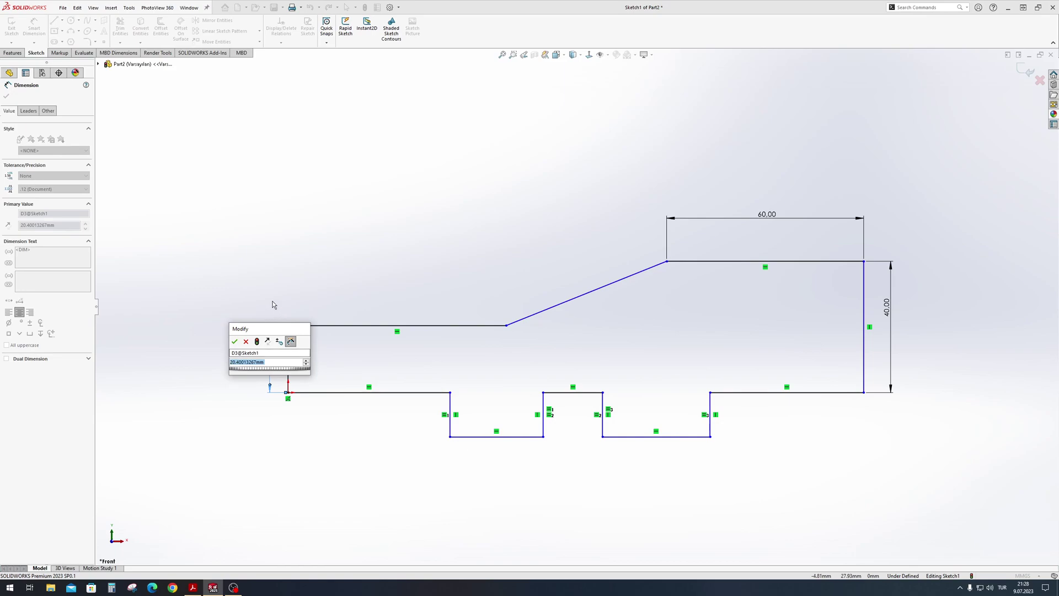
pyautogui.write('25')
pyautogui.press('Return')
# Step: Set the step depth to 10 and its distance from the origin to 50
pyautogui.click(453, 413)
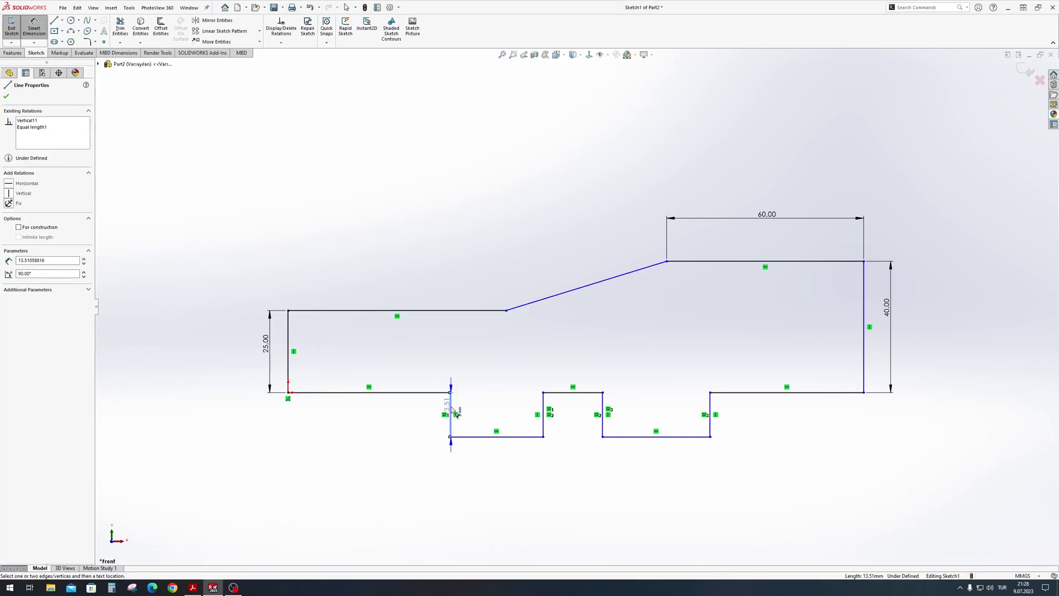
pyautogui.click(417, 415)
pyautogui.write('10.00mm')
pyautogui.press('Return')
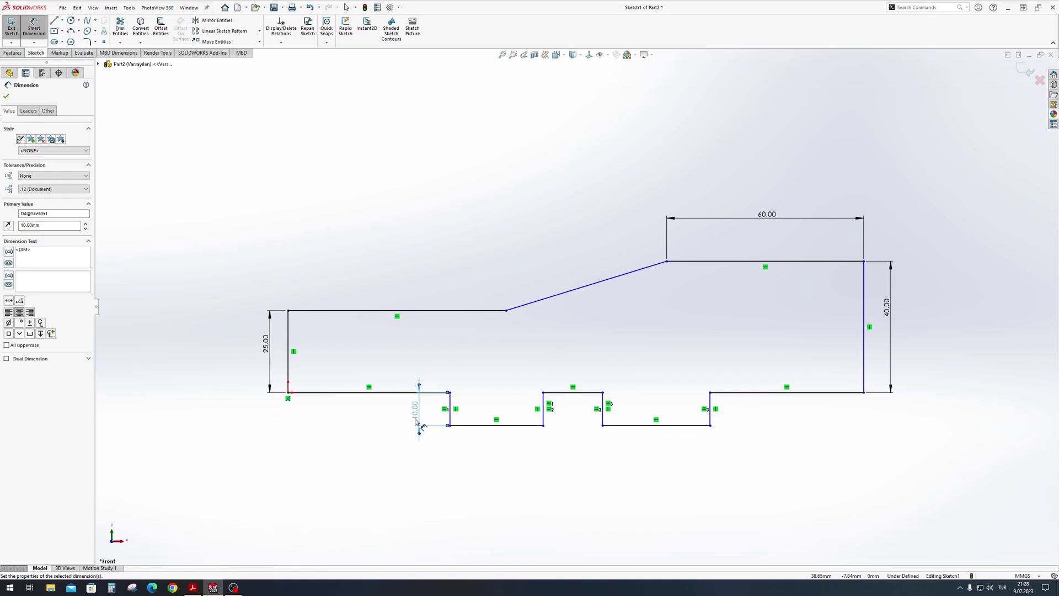
pyautogui.click(450, 412)
pyautogui.click(288, 393)
pyautogui.click(373, 489)
pyautogui.write('50')
pyautogui.press('Return')
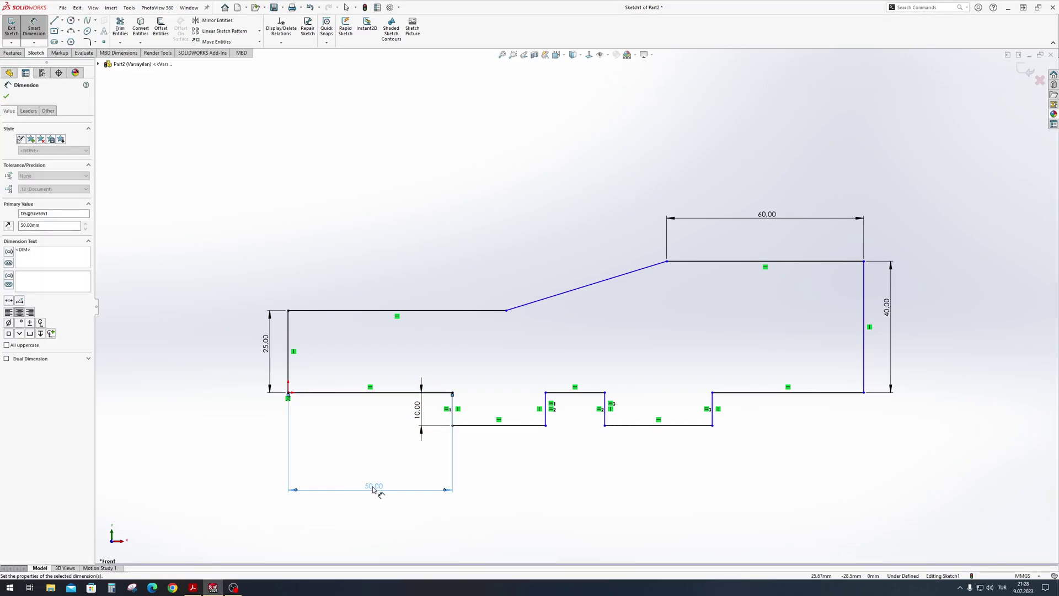
pyautogui.press('Escape')
# Step: Dimension the first notch width 37.50 and the top line between notches 25
pyautogui.click(519, 426)
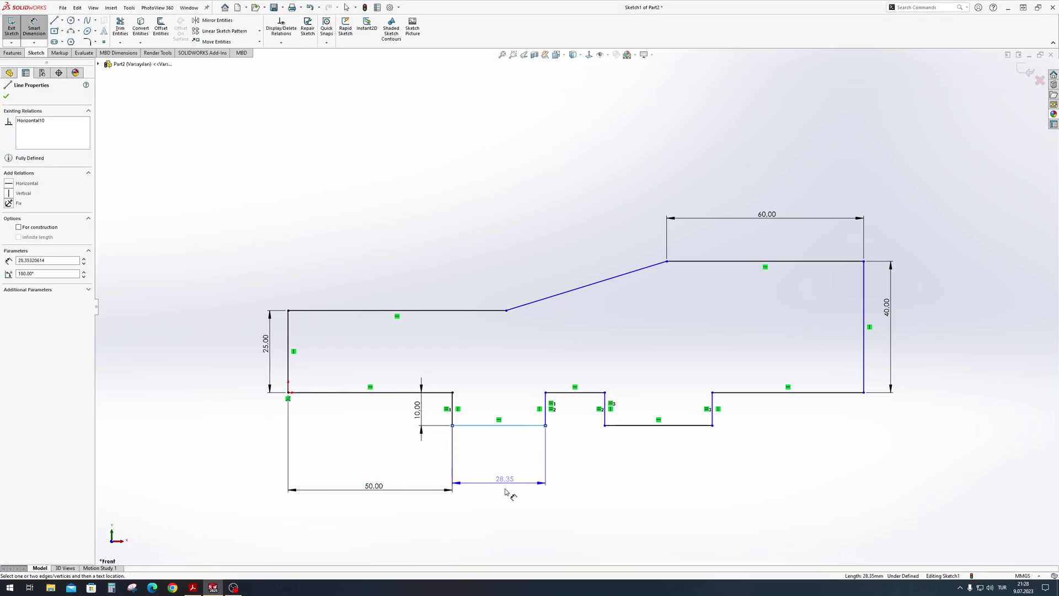
pyautogui.click(500, 491)
pyautogui.write('37,5')
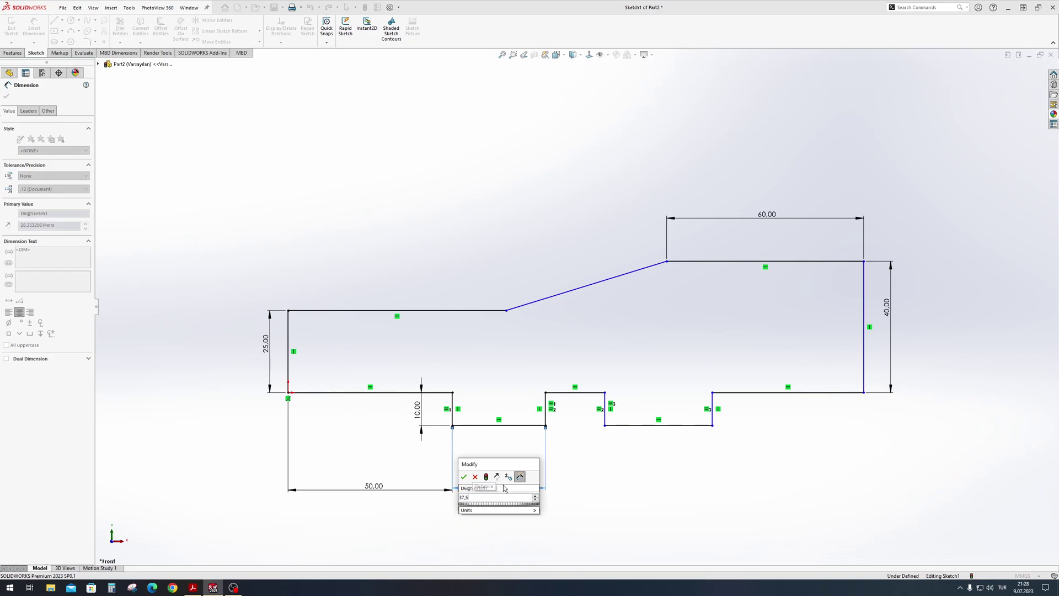
pyautogui.press('Return')
pyautogui.press('Escape')
pyautogui.click(666, 428)
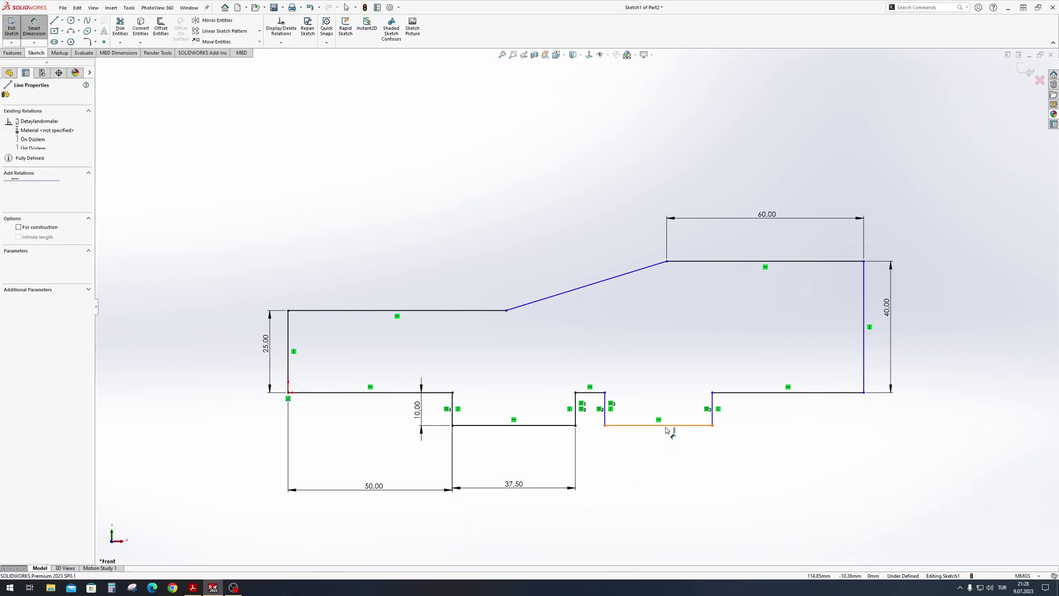
pyautogui.press('Escape')
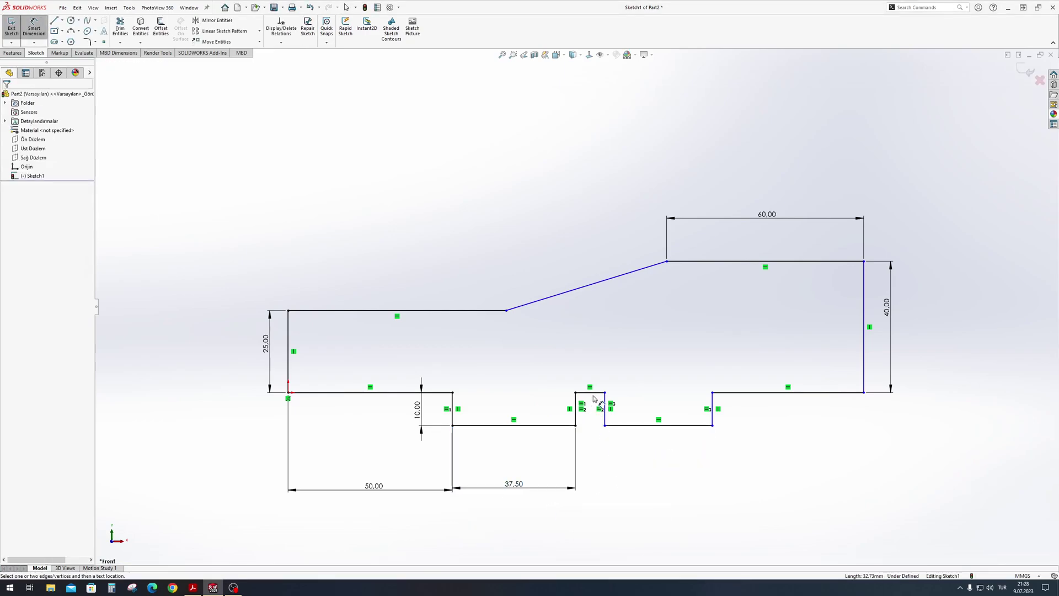
pyautogui.click(594, 395)
pyautogui.click(590, 489)
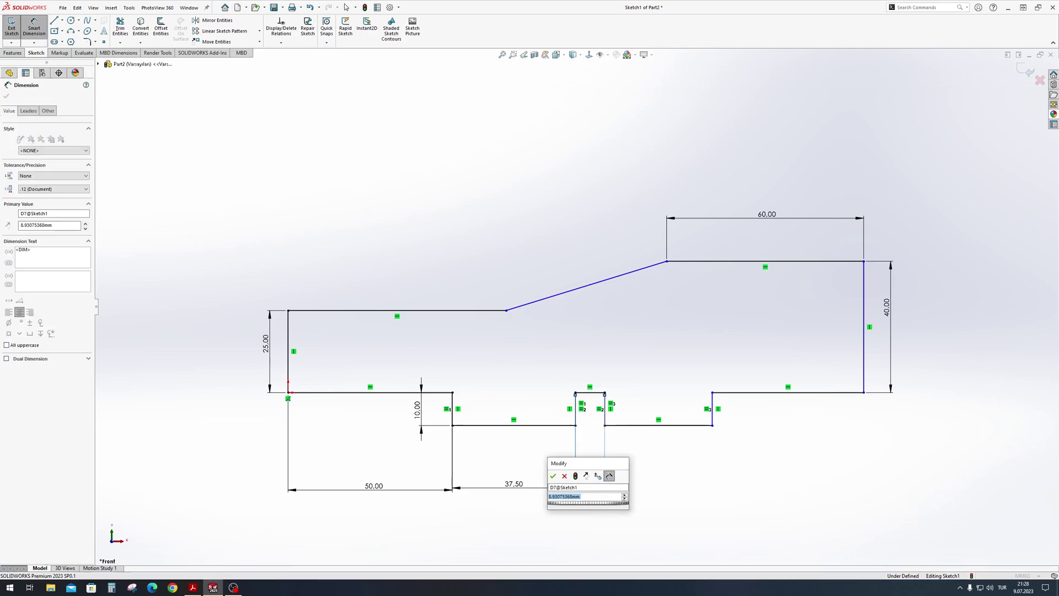
pyautogui.write('25')
pyautogui.press('Return')
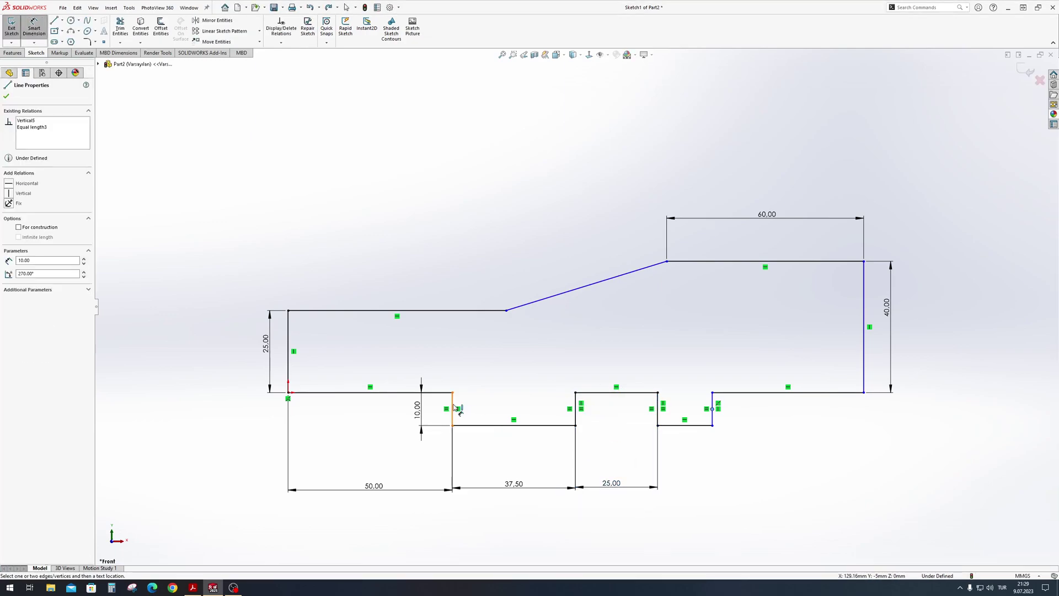
# Step: Dimension the span between notch walls 100 and the left top line 100
pyautogui.click(456, 408)
pyautogui.click(586, 538)
pyautogui.write('100')
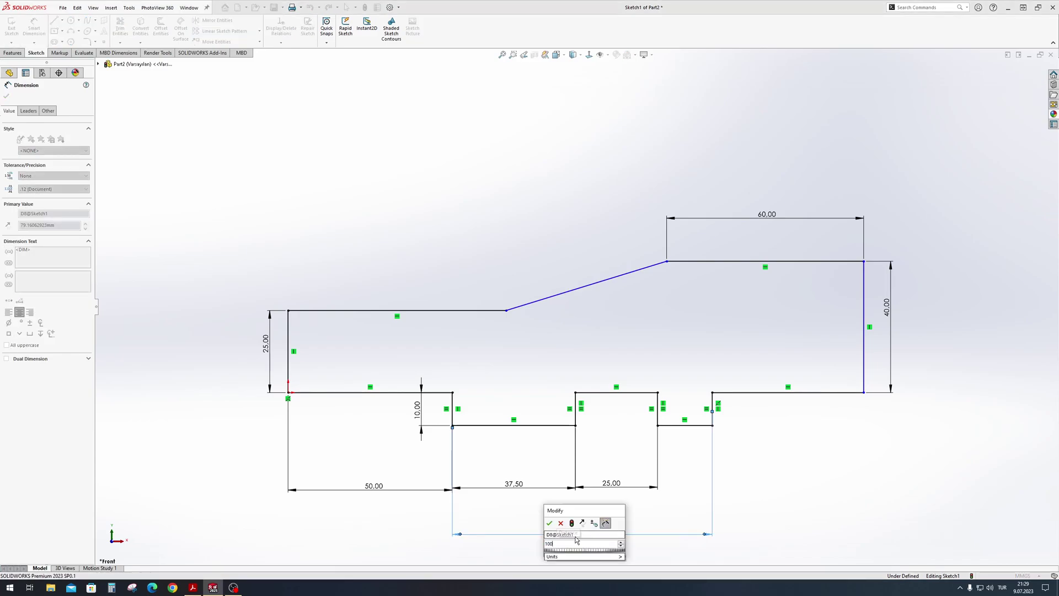
pyautogui.press('Return')
pyautogui.click(414, 248)
pyautogui.click(429, 231)
pyautogui.write('1')
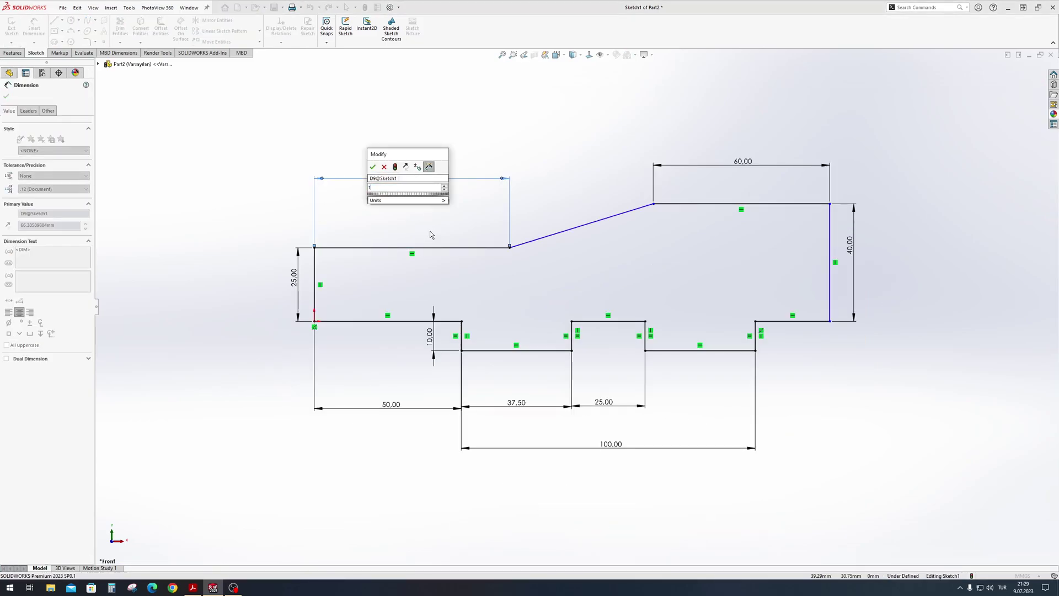
pyautogui.write('00')
pyautogui.press('Return')
# Step: Add the 200 mm overall width dimension across the profile
pyautogui.click(315, 259)
pyautogui.click(830, 262)
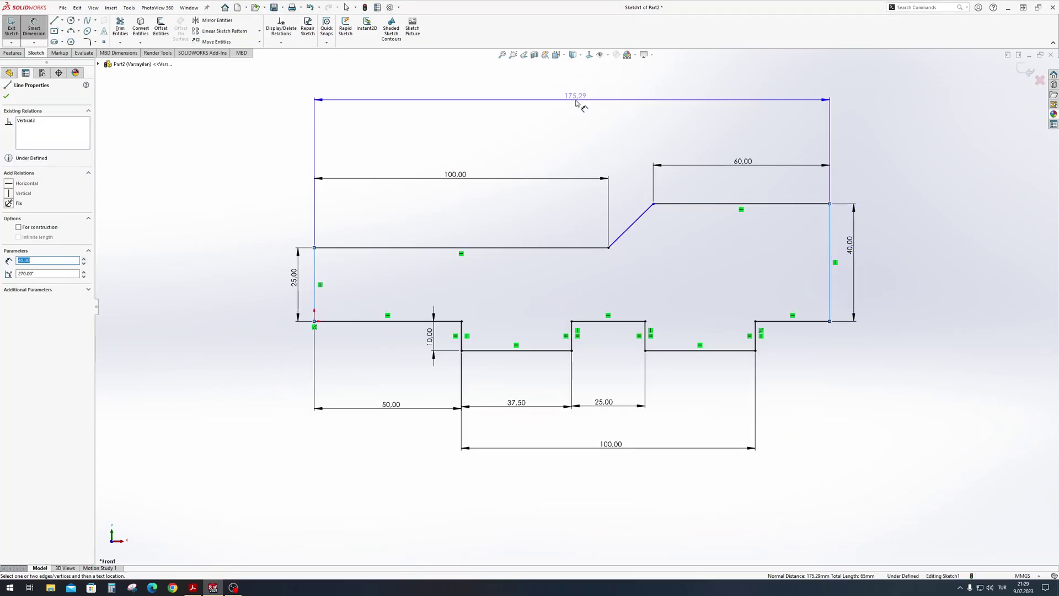
pyautogui.click(578, 103)
pyautogui.write('200')
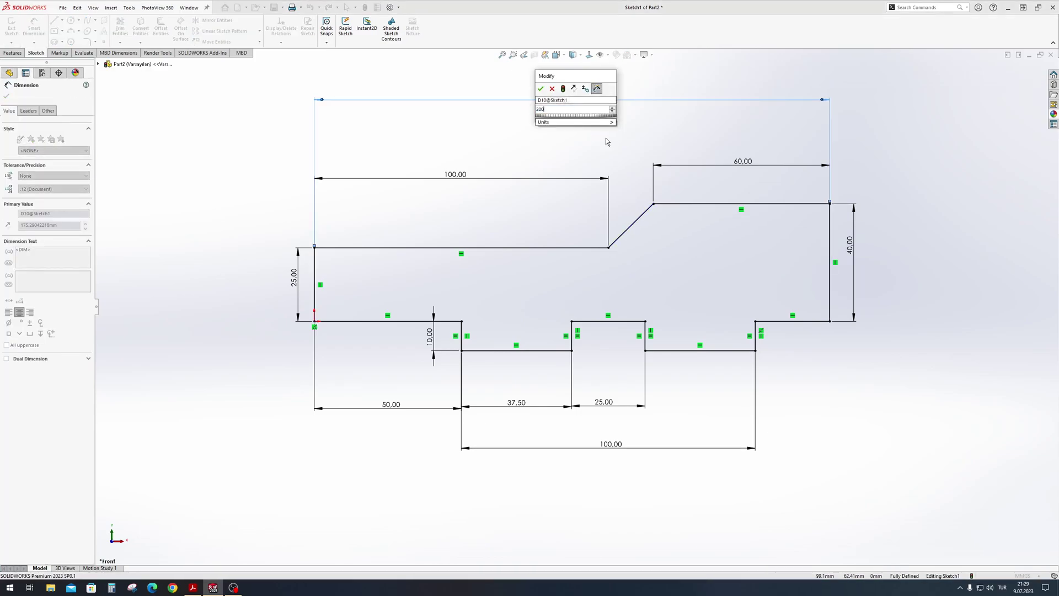
pyautogui.press('Return')
pyautogui.press('Escape')
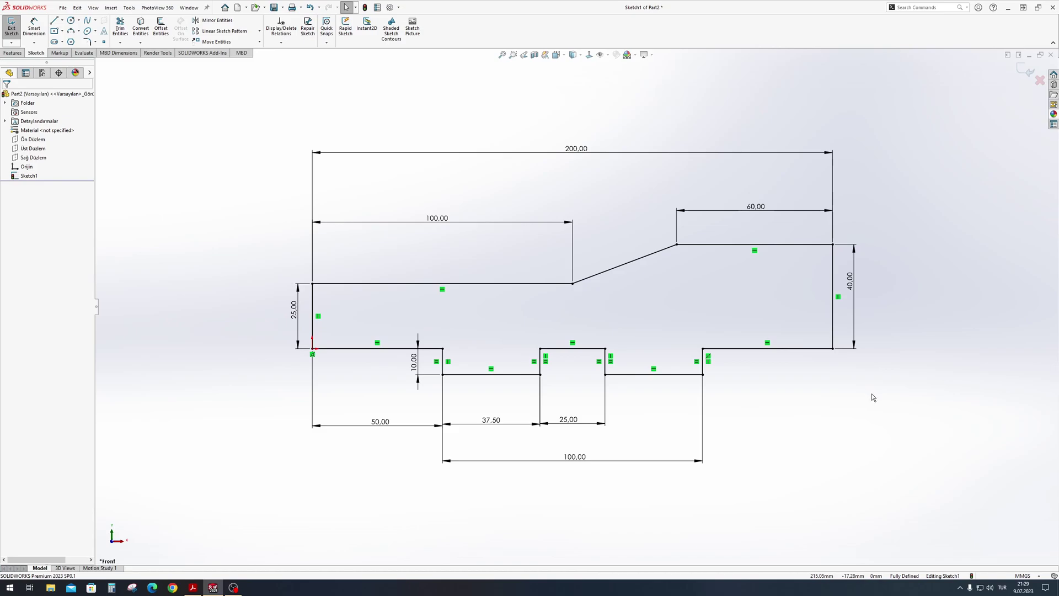
# Step: Extrude the sketch 100 mm into a solid block
pyautogui.moveTo(428, 330); pyautogui.dragTo(492, 402, button='middle')
pyautogui.click(12, 52)
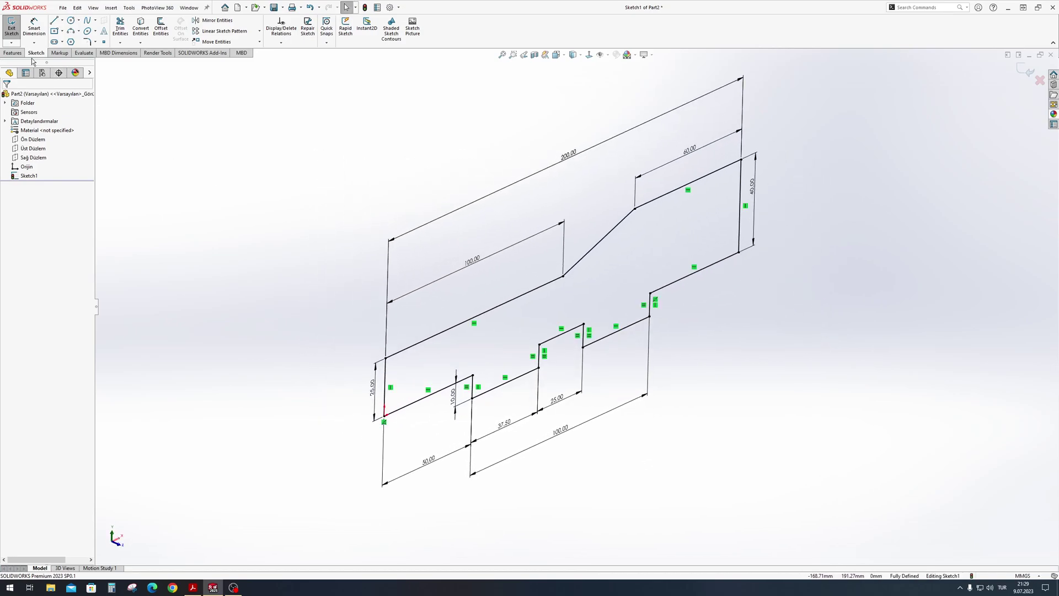
pyautogui.click(15, 26)
pyautogui.write('100')
pyautogui.press('Return')
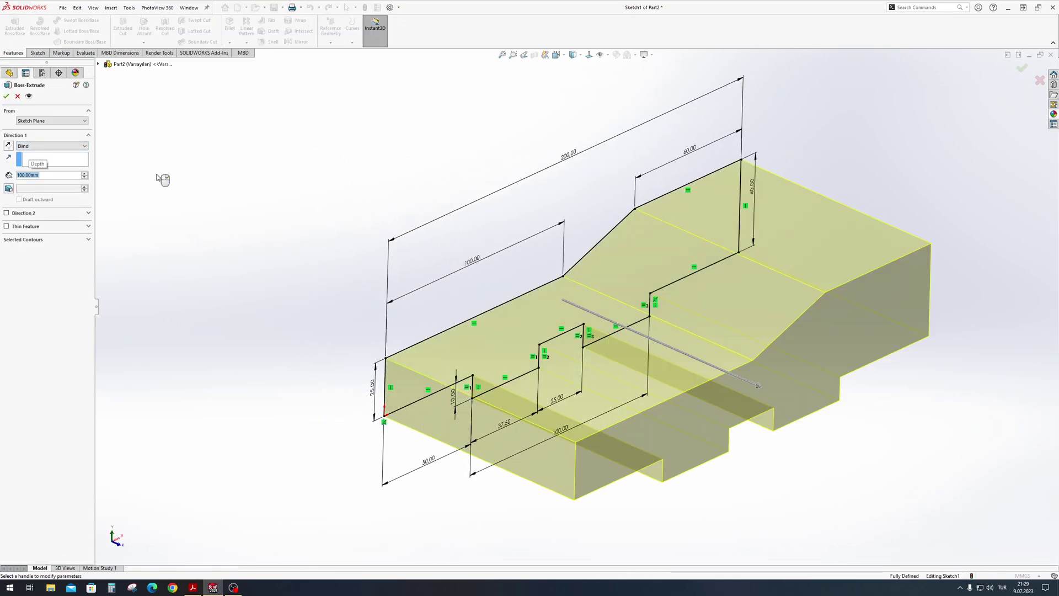
pyautogui.click(5, 97)
pyautogui.press('f')
# Step: Turn on shadows, colour the part yellow high gloss plastic, and start a reference plane
pyautogui.click(652, 54)
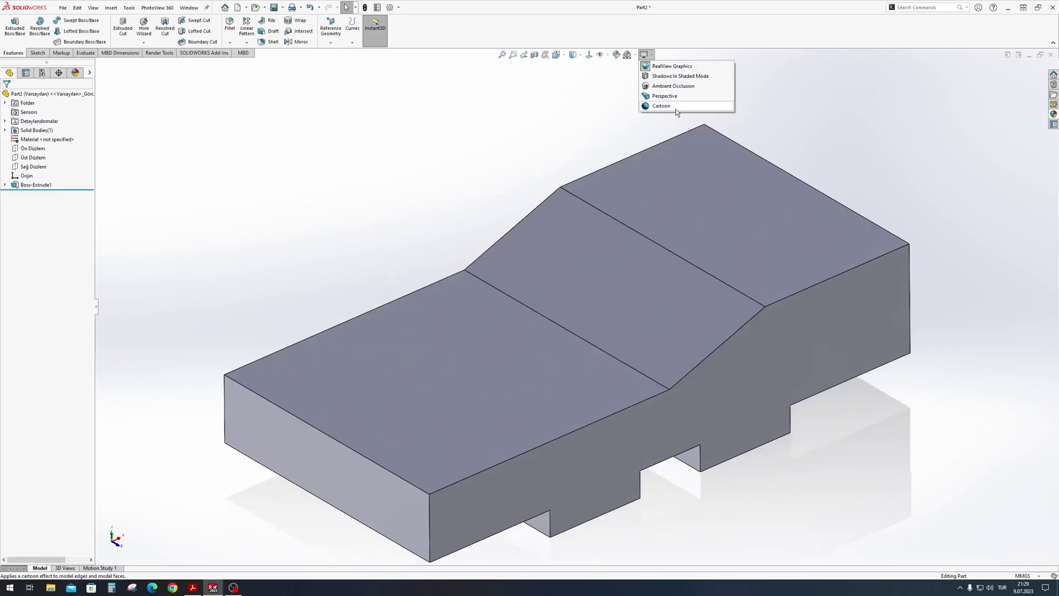
pyautogui.click(712, 104)
pyautogui.click(697, 246)
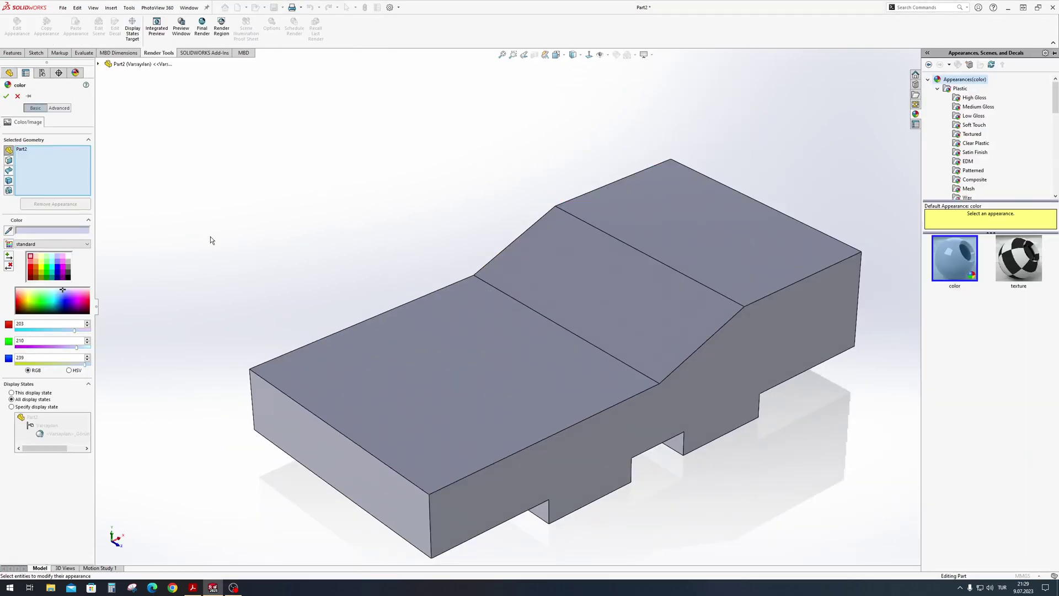
pyautogui.click(979, 97)
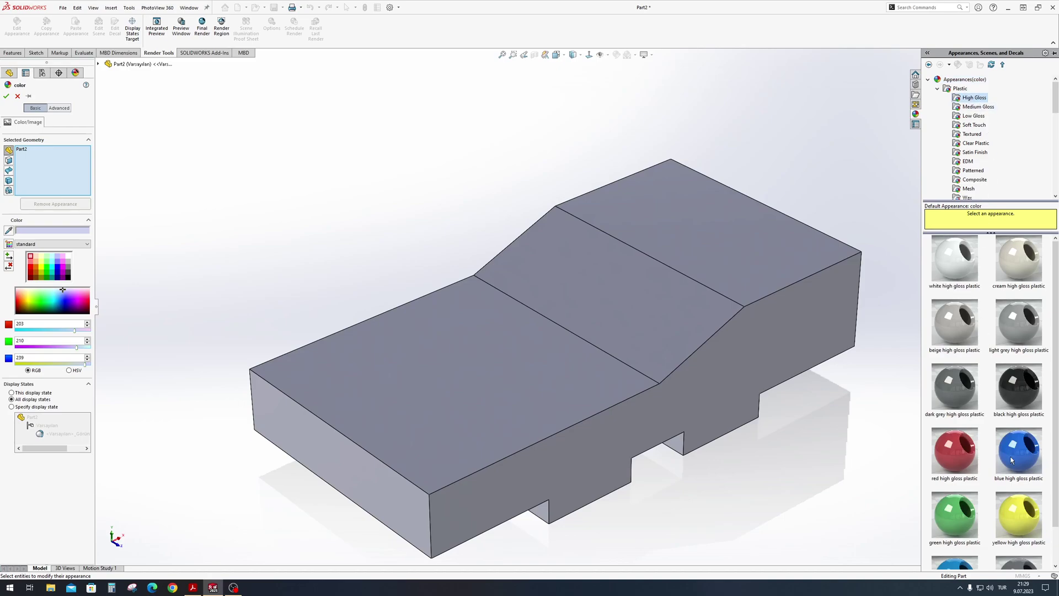
pyautogui.click(1019, 513)
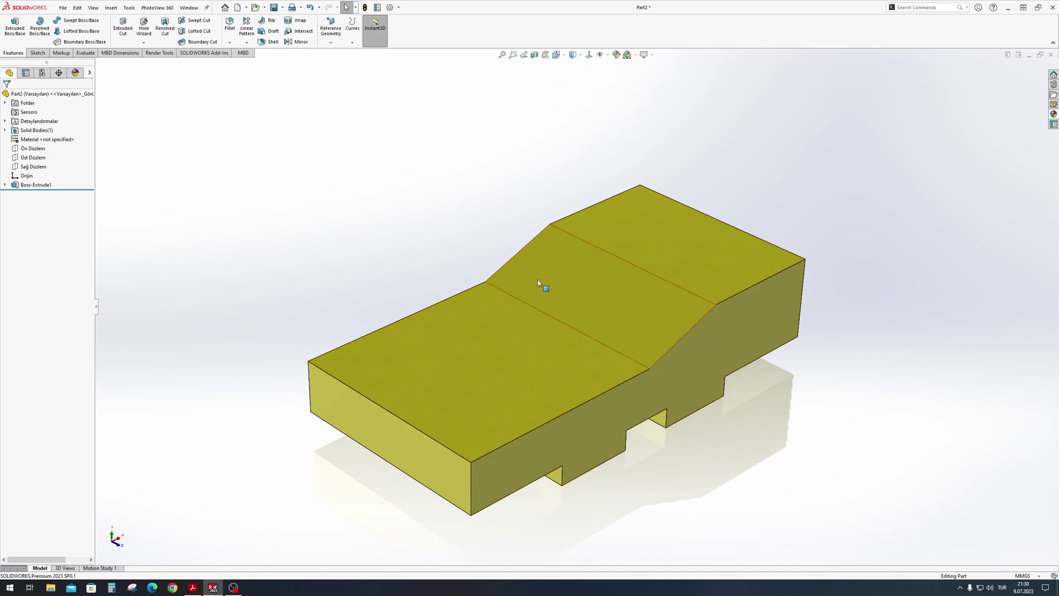
pyautogui.moveTo(642, 205); pyautogui.dragTo(894, 232, button='middle')
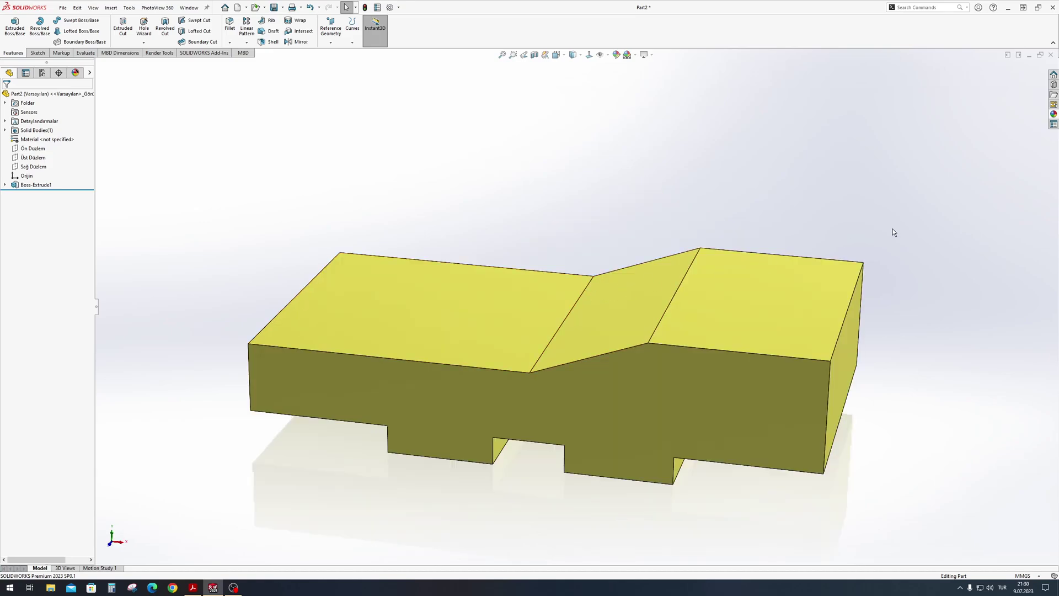
pyautogui.hotkey('ctrl', '7')
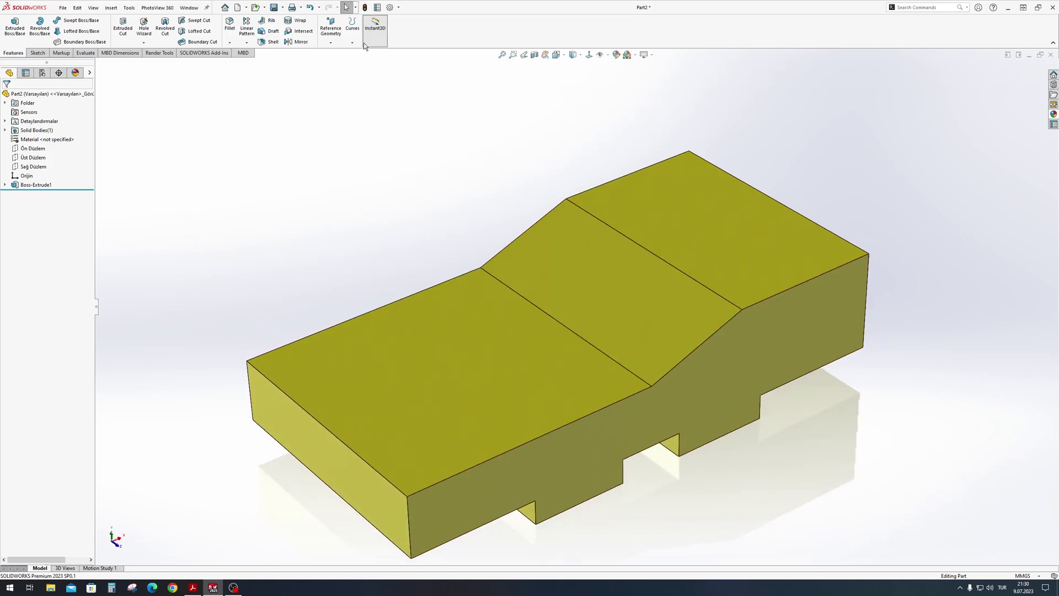
pyautogui.click(331, 43)
pyautogui.click(337, 53)
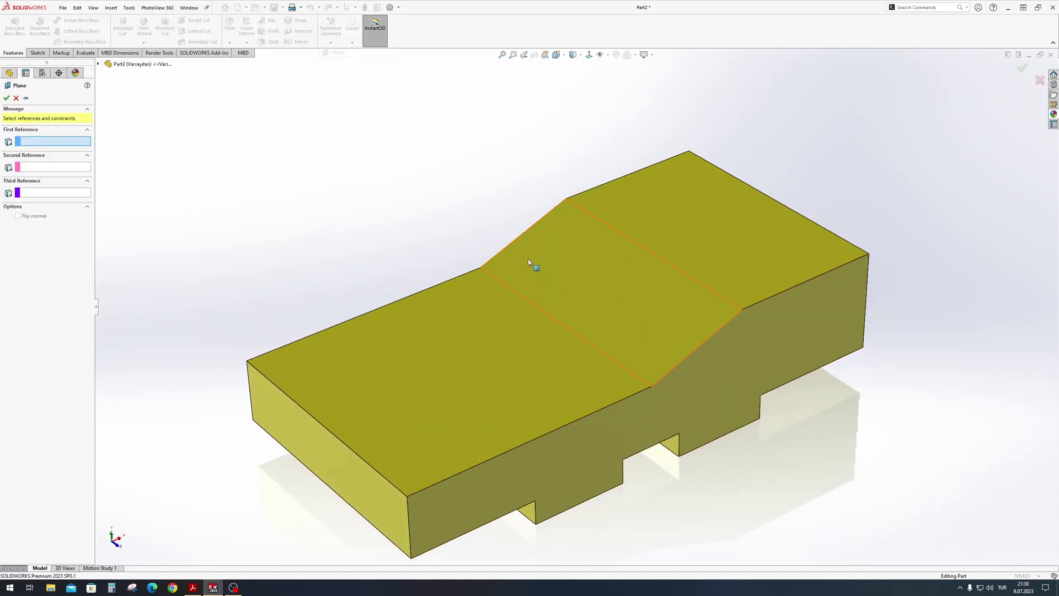
# Step: Create Plane1 at 30°, flipped, from the top face about its sloped edge
pyautogui.click(482, 342)
pyautogui.click(589, 343)
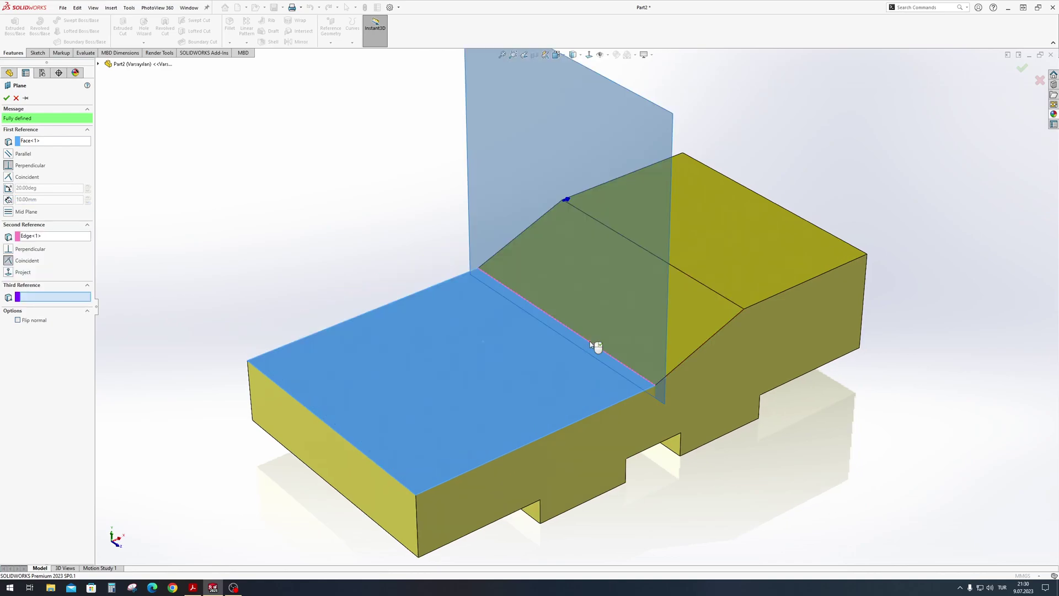
pyautogui.click(8, 187)
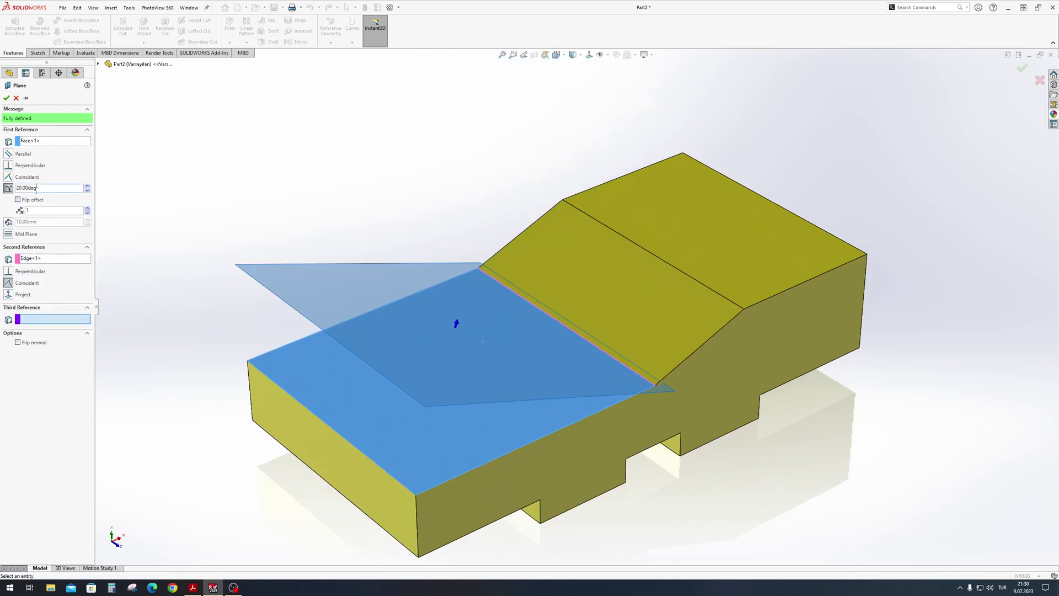
pyautogui.write('30')
pyautogui.press('Return')
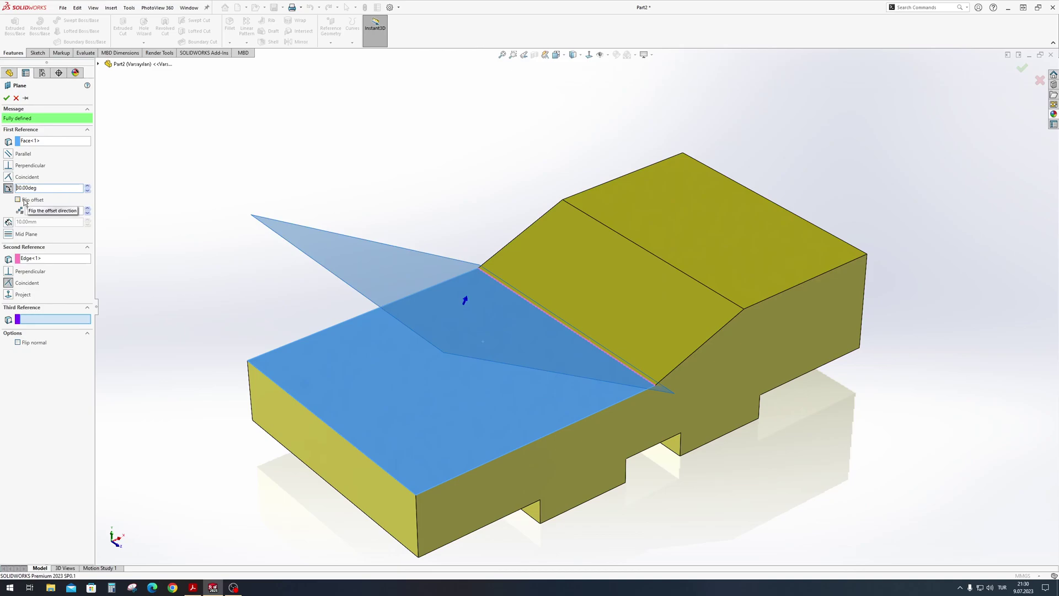
pyautogui.click(28, 201)
pyautogui.moveTo(485, 329)
pyautogui.mouseDown(button='middle')
pyautogui.moveTo(469, 241)
pyautogui.moveTo(461, 299)
pyautogui.mouseUp(button='middle')
pyautogui.press('Return')
pyautogui.moveTo(416, 119)
pyautogui.mouseDown(button='middle')
pyautogui.moveTo(582, 289)
pyautogui.moveTo(571, 370)
pyautogui.mouseUp(button='middle')
# Step: Start Sketch2 on Plane1
pyautogui.click(395, 431)
pyautogui.click(395, 431)
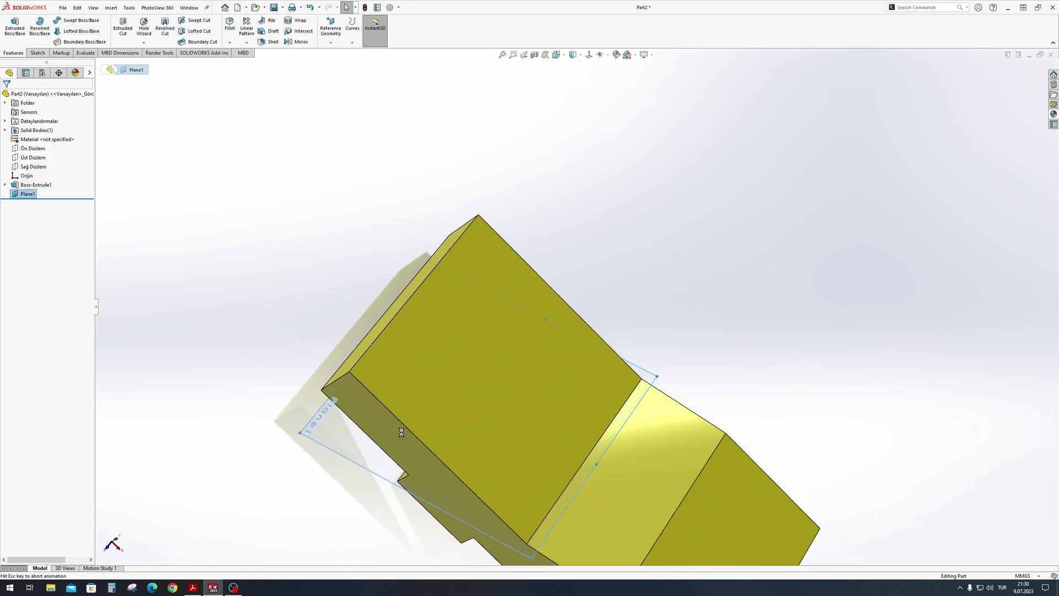
pyautogui.moveTo(549, 430)
pyautogui.mouseDown(button='middle')
pyautogui.moveTo(757, 358)
pyautogui.moveTo(657, 304)
pyautogui.mouseUp(button='middle')
# Step: Draw the U-shaped pad profile of two lines and an arc, viewed normal to Plane1
pyautogui.hotkey('ctrl', '8')
pyautogui.press('l')
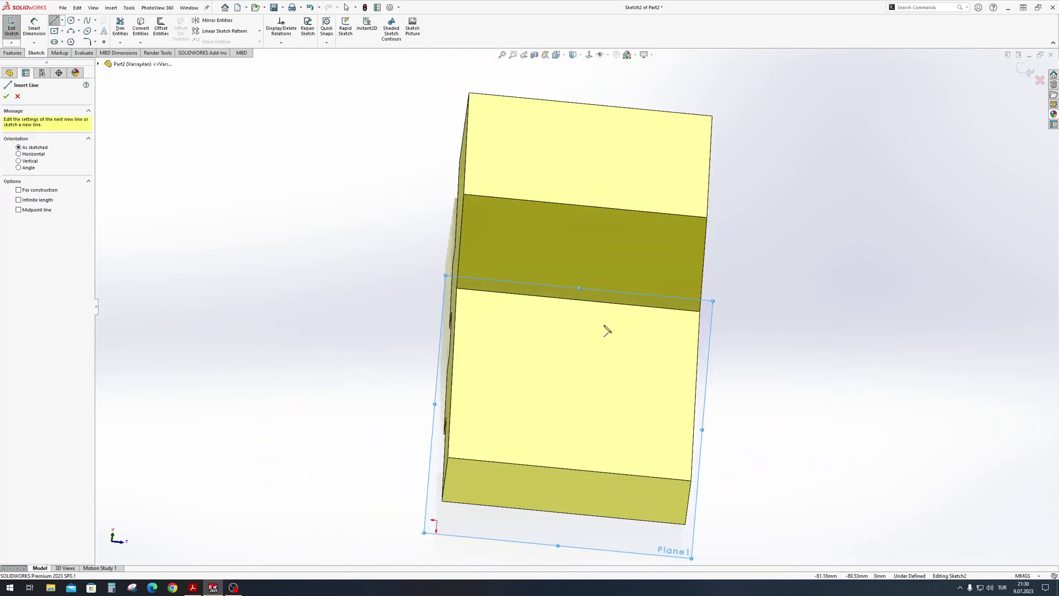
pyautogui.click(455, 289)
pyautogui.click(625, 303)
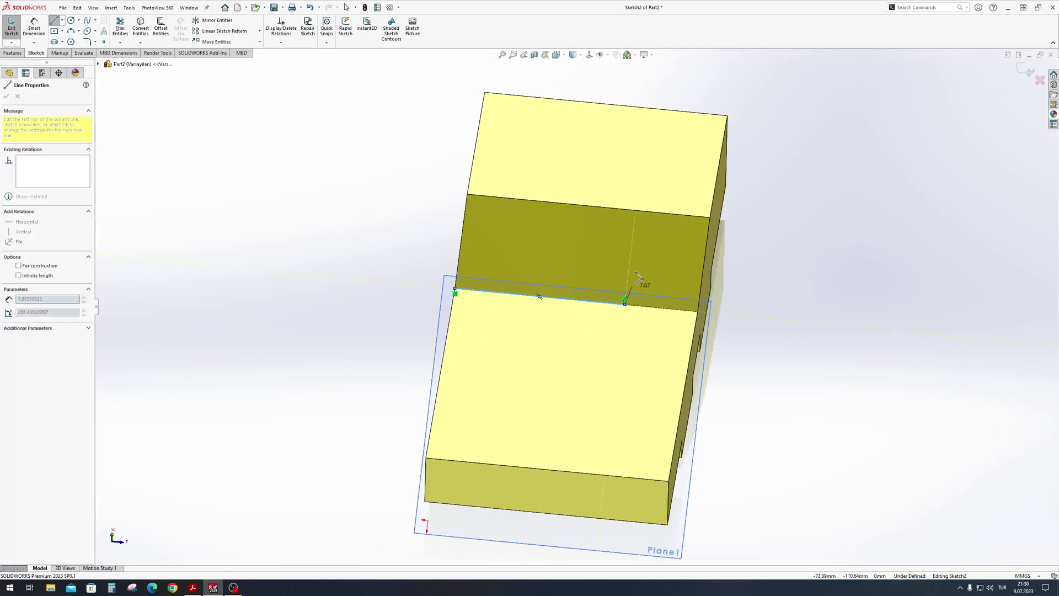
pyautogui.click(639, 190)
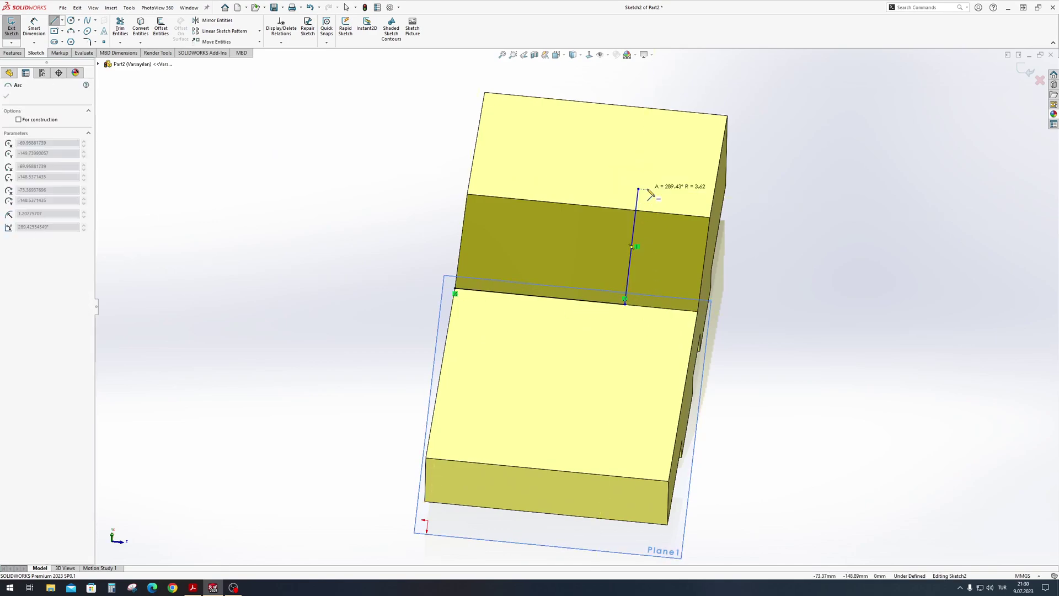
pyautogui.click(470, 163)
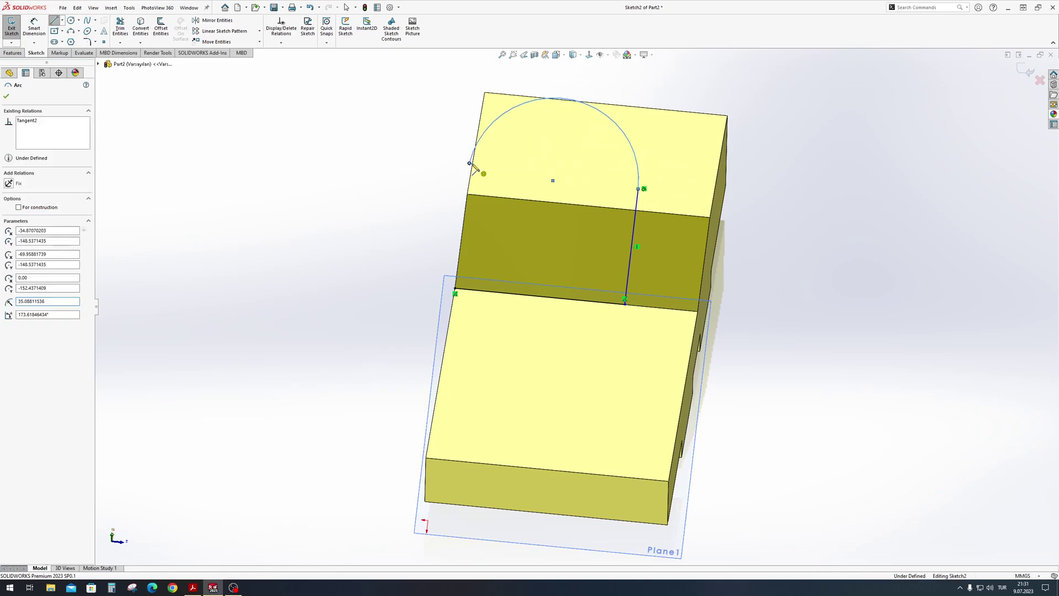
pyautogui.click(456, 288)
pyautogui.press('Escape')
# Step: Make the arc tangent to the adjoining line
pyautogui.click(431, 183)
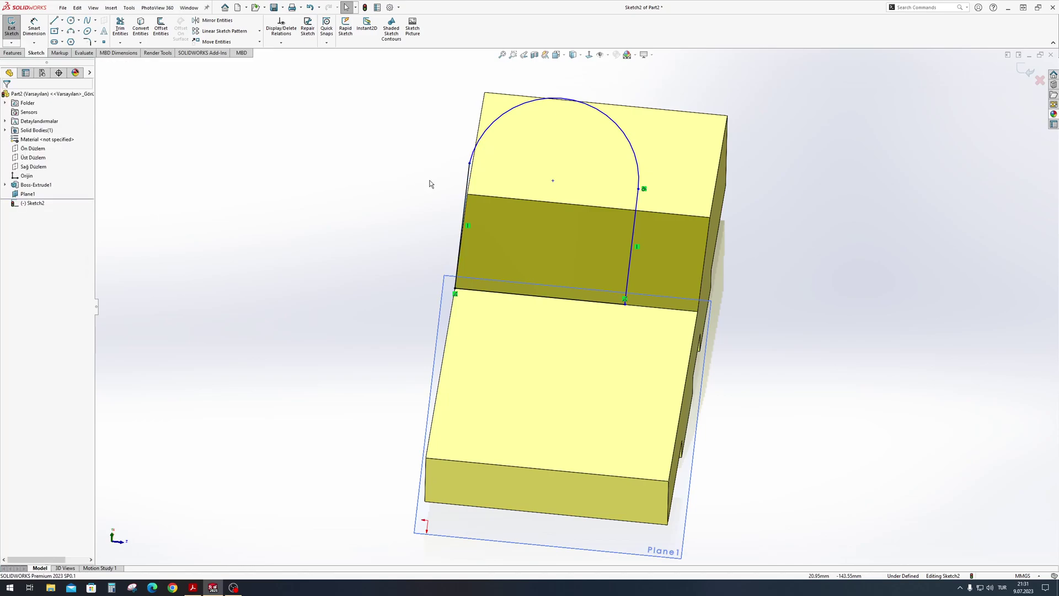
pyautogui.click(474, 152)
pyautogui.keyDown('ctrl'); pyautogui.click(467, 175); pyautogui.keyUp('ctrl')
pyautogui.click(493, 144)
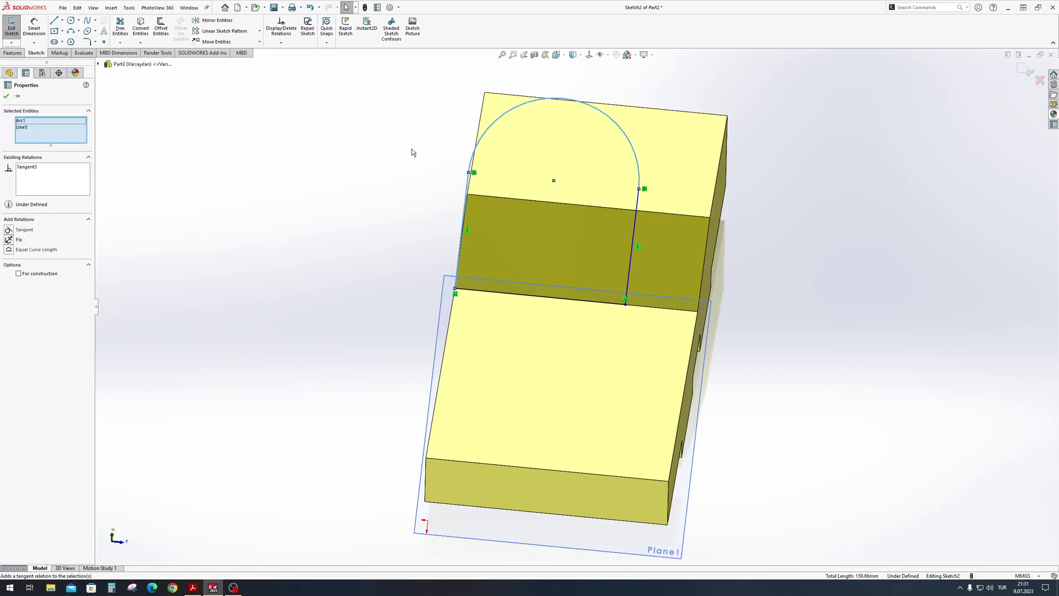
pyautogui.press('Escape')
# Step: Dimension the pad line 30 mm from the model edge and 50 mm long
pyautogui.moveTo(492, 166); pyautogui.dragTo(526, 267, button='middle')
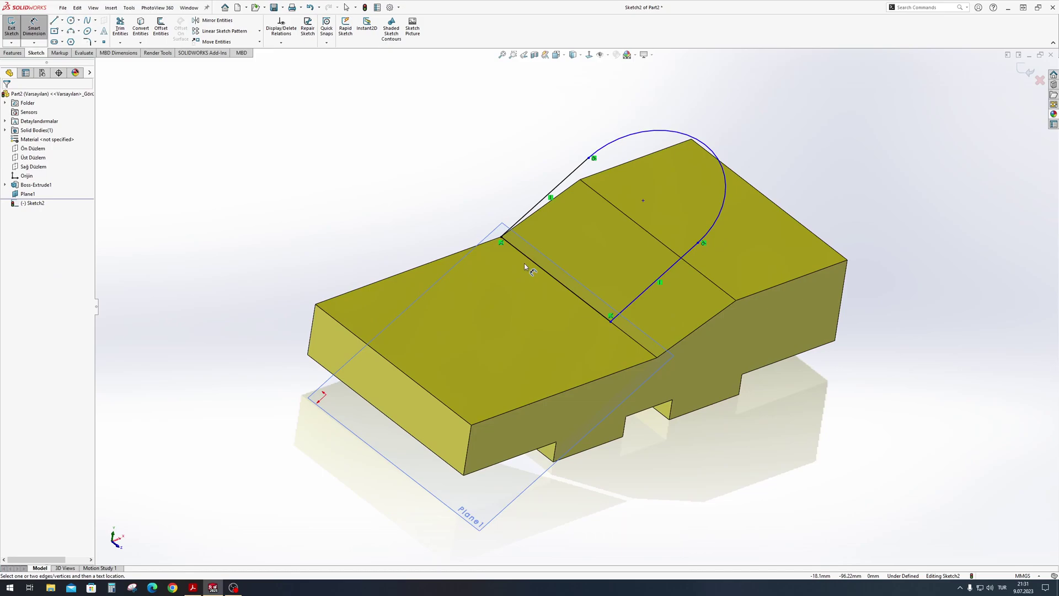
pyautogui.click(634, 303)
pyautogui.click(690, 335)
pyautogui.click(615, 341)
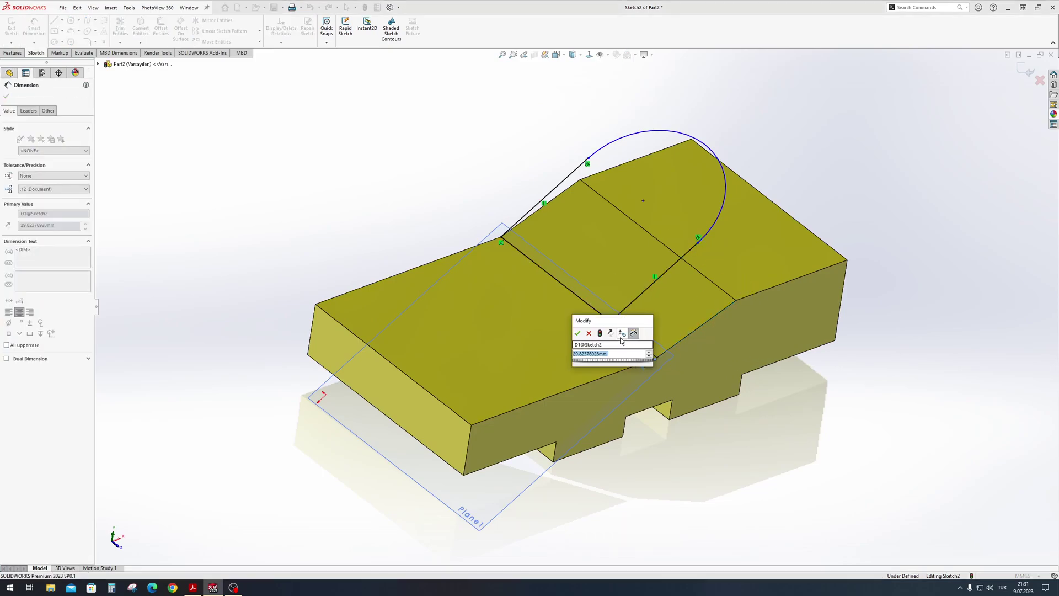
pyautogui.write('30')
pyautogui.press('Return')
pyautogui.click(566, 180)
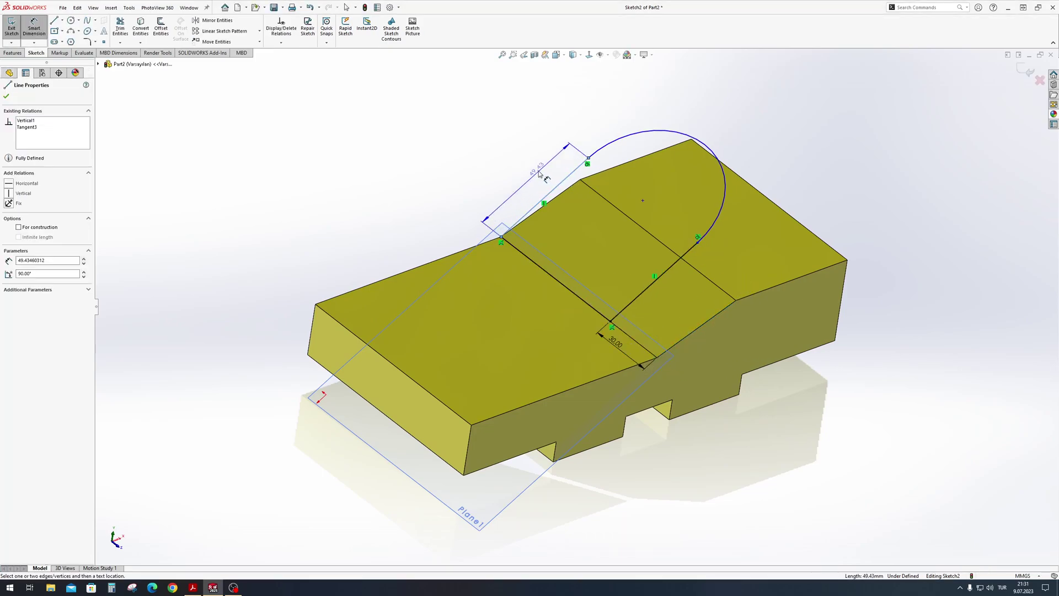
pyautogui.click(538, 171)
pyautogui.write('50')
pyautogui.press('Return')
pyautogui.press('Escape')
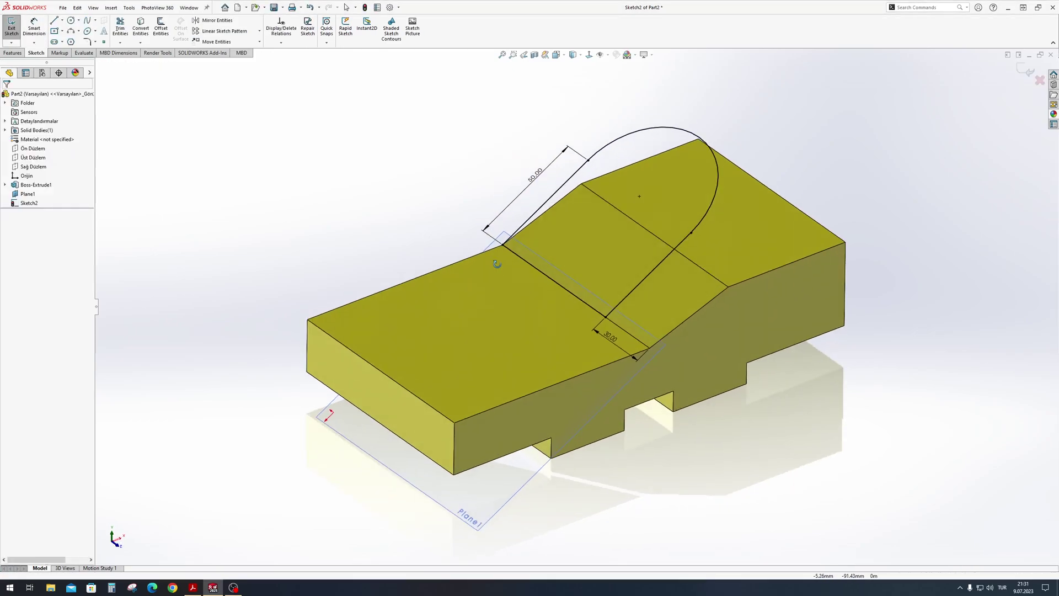
pyautogui.moveTo(541, 178); pyautogui.dragTo(513, 261, button='middle')
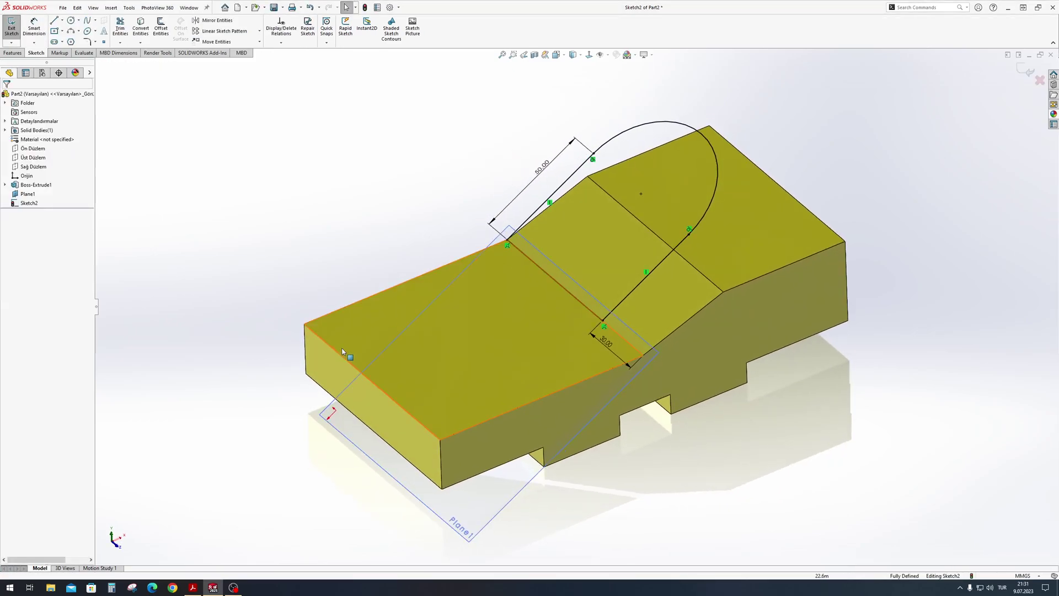
pyautogui.click(12, 53)
# Step: Extrude the U-shaped Sketch2 reversed into the block, Up To Next, creating Boss-Extrude2
pyautogui.click(15, 26)
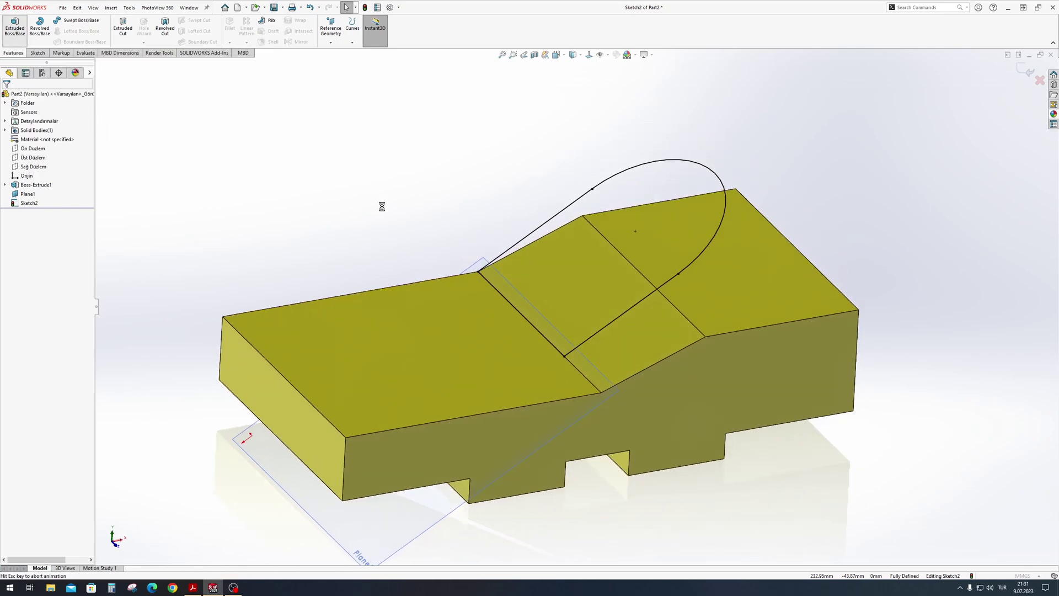
pyautogui.moveTo(604, 339); pyautogui.dragTo(512, 257, button='middle')
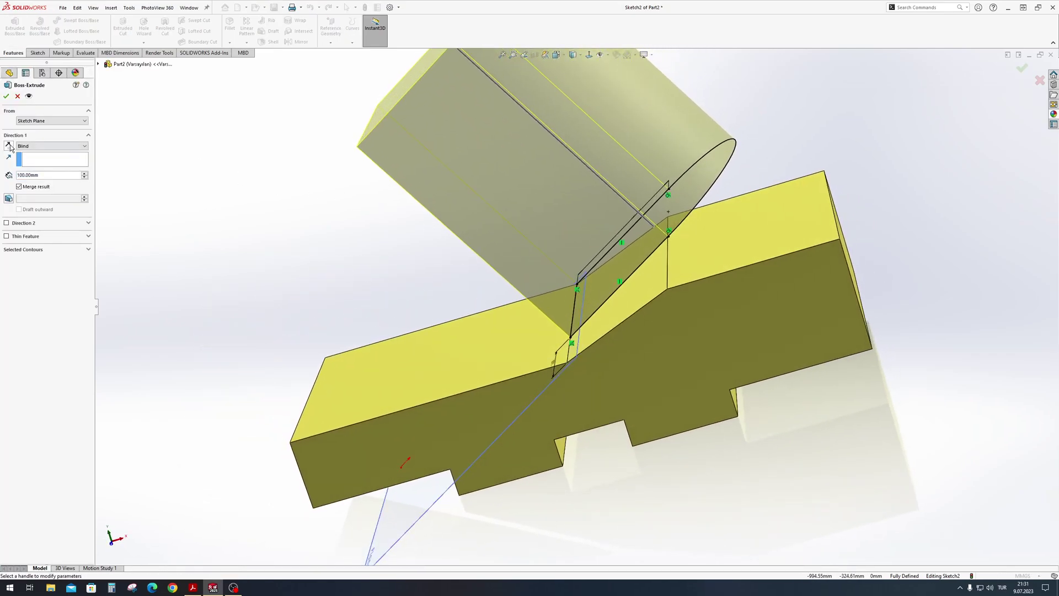
pyautogui.click(9, 146)
pyautogui.click(50, 145)
pyautogui.click(33, 171)
pyautogui.moveTo(497, 232)
pyautogui.mouseDown(button='middle')
pyautogui.moveTo(539, 183)
pyautogui.moveTo(506, 147)
pyautogui.moveTo(511, 236)
pyautogui.moveTo(581, 298)
pyautogui.mouseUp(button='middle')
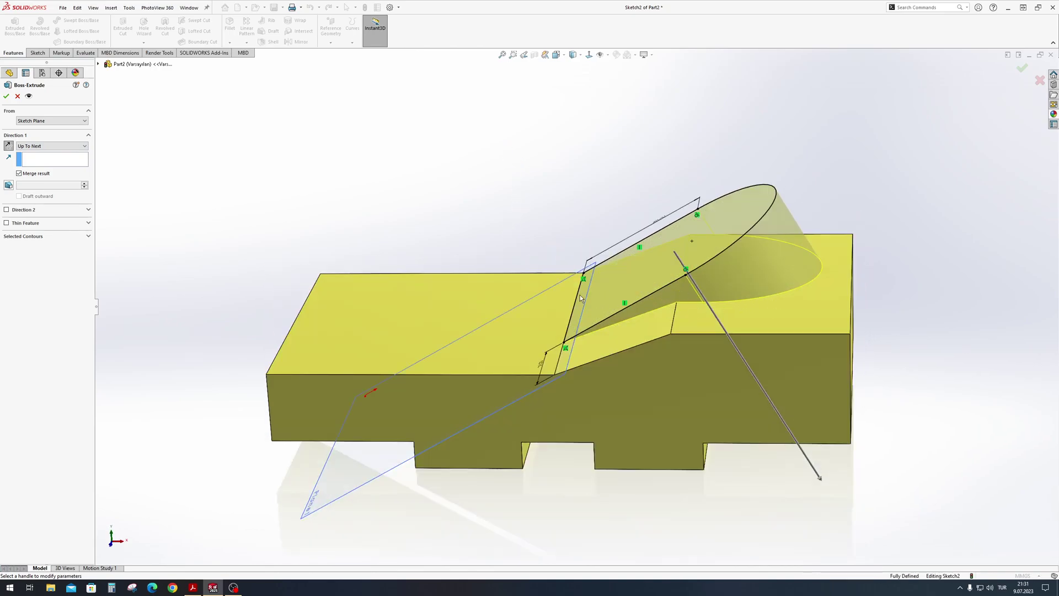
pyautogui.moveTo(146, 194); pyautogui.dragTo(817, 284, button='middle')
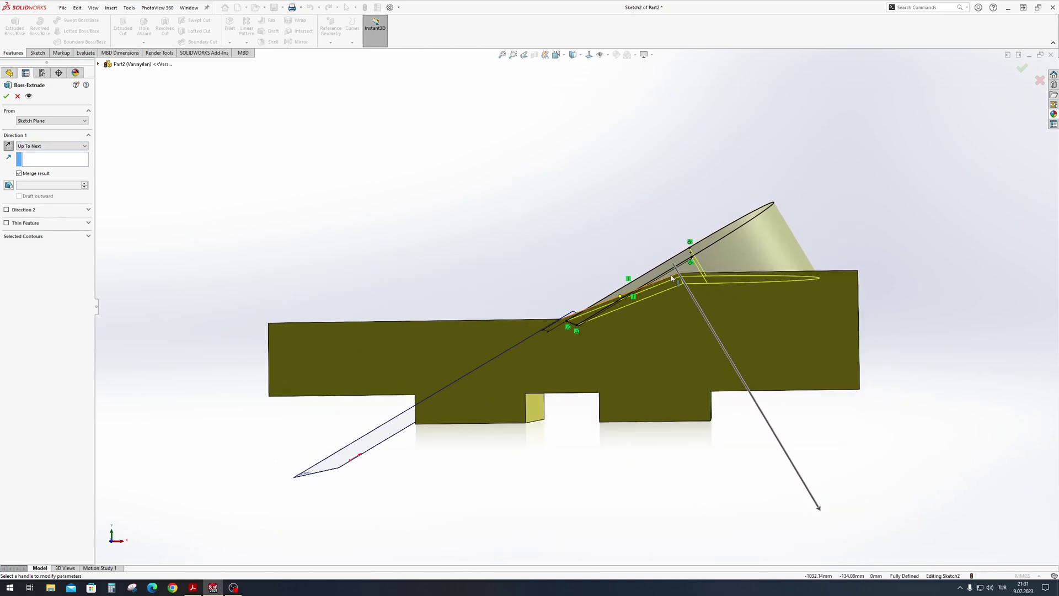
pyautogui.moveTo(611, 313); pyautogui.dragTo(603, 312, button='middle')
pyautogui.click(8, 97)
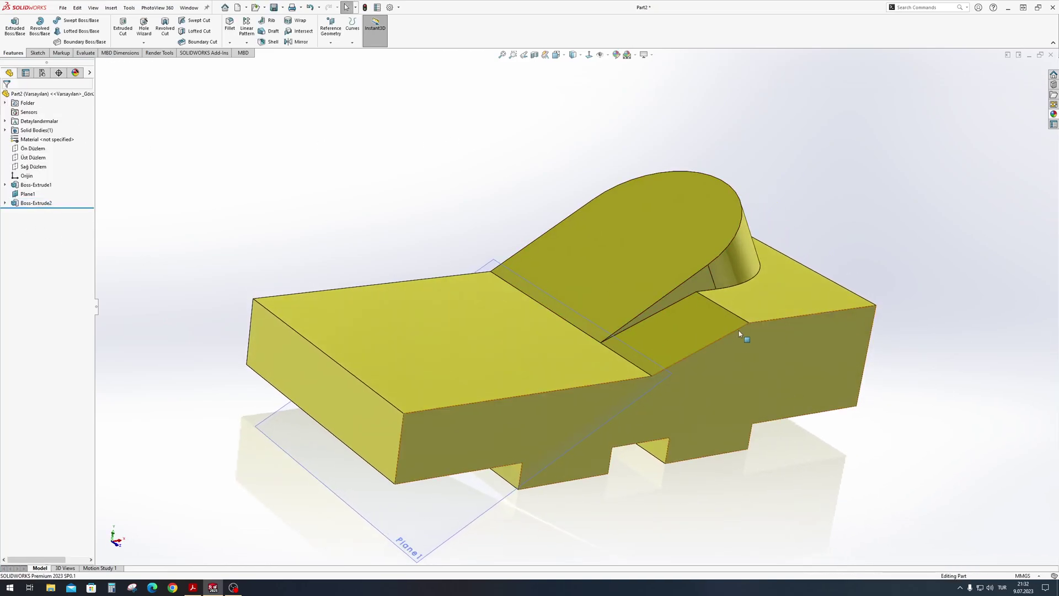
# Step: Select Plane1 and start a sketch on it, then undo that unwanted sketch
pyautogui.moveTo(595, 395); pyautogui.dragTo(432, 525, button='middle')
pyautogui.click(432, 525)
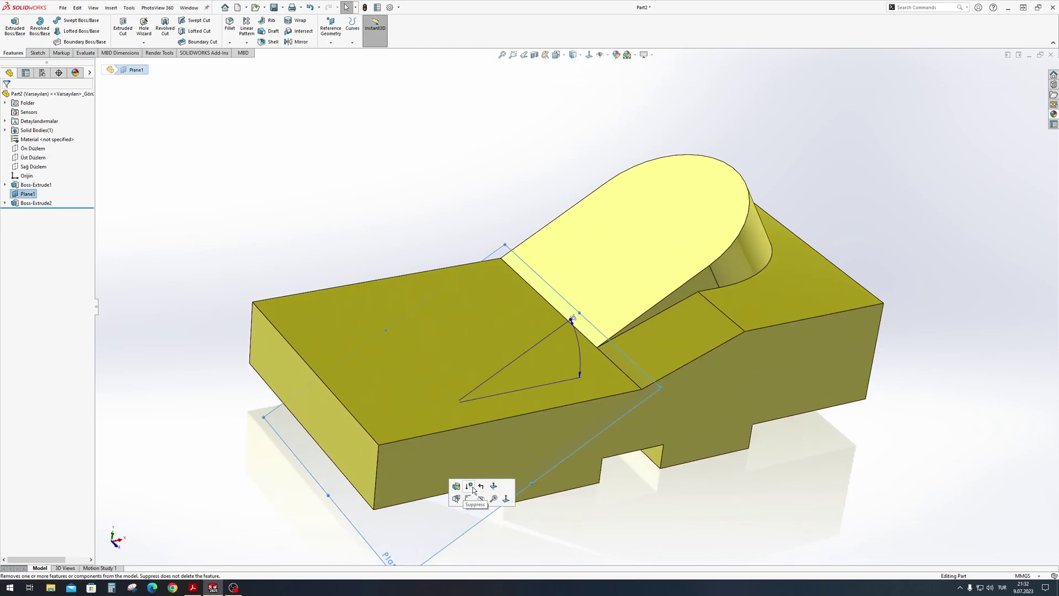
pyautogui.click(502, 505)
pyautogui.moveTo(703, 402); pyautogui.dragTo(819, 209, button='middle')
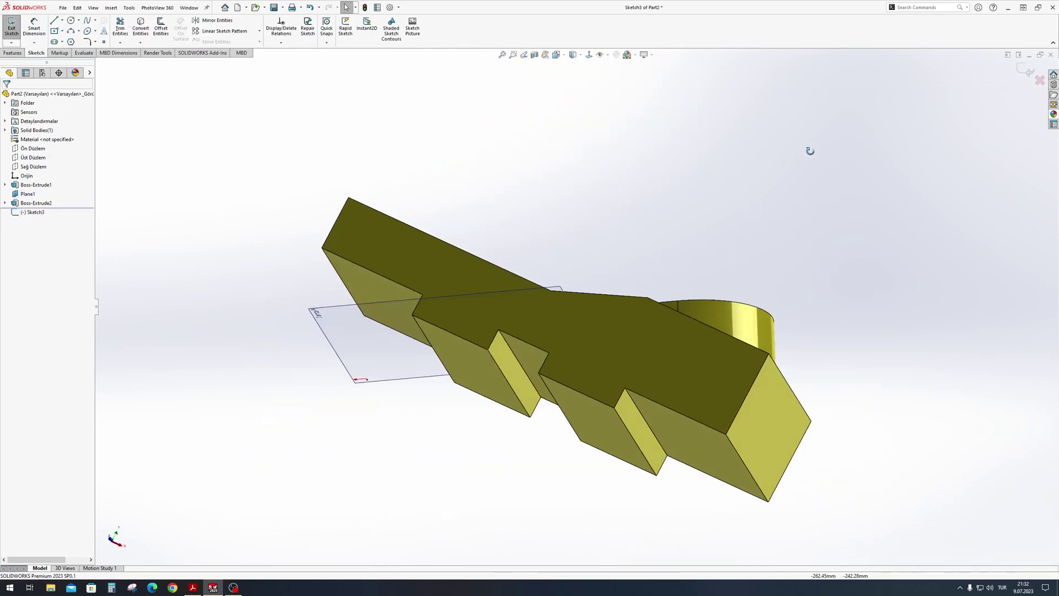
pyautogui.hotkey('ctrl', 'z')
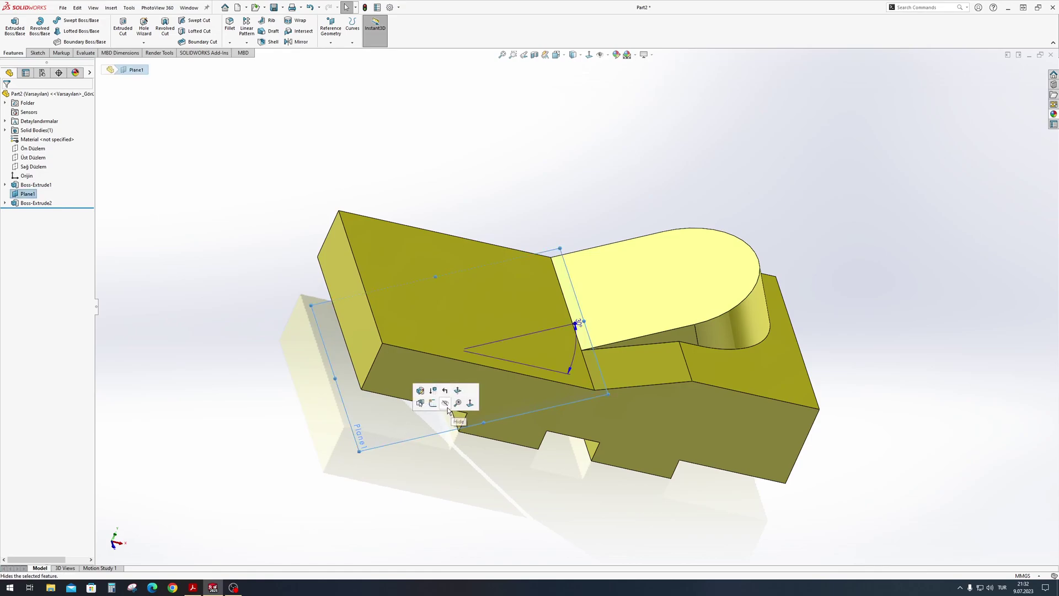
# Step: Sketch on the block's front face a 3-point arc bowing down into the block
pyautogui.moveTo(644, 90); pyautogui.dragTo(686, 385, button='middle')
pyautogui.click(686, 385)
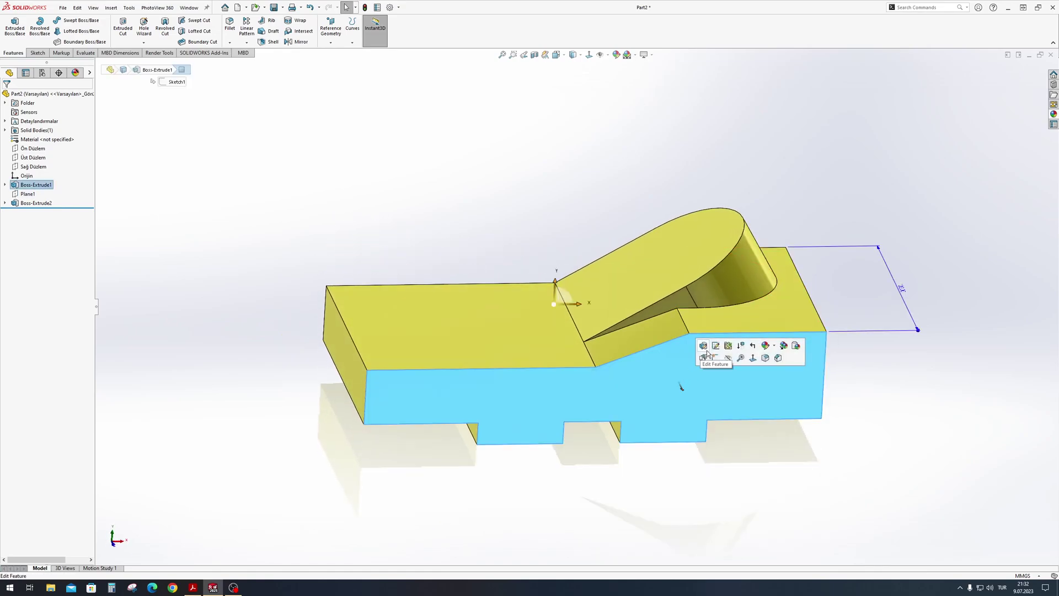
pyautogui.click(712, 358)
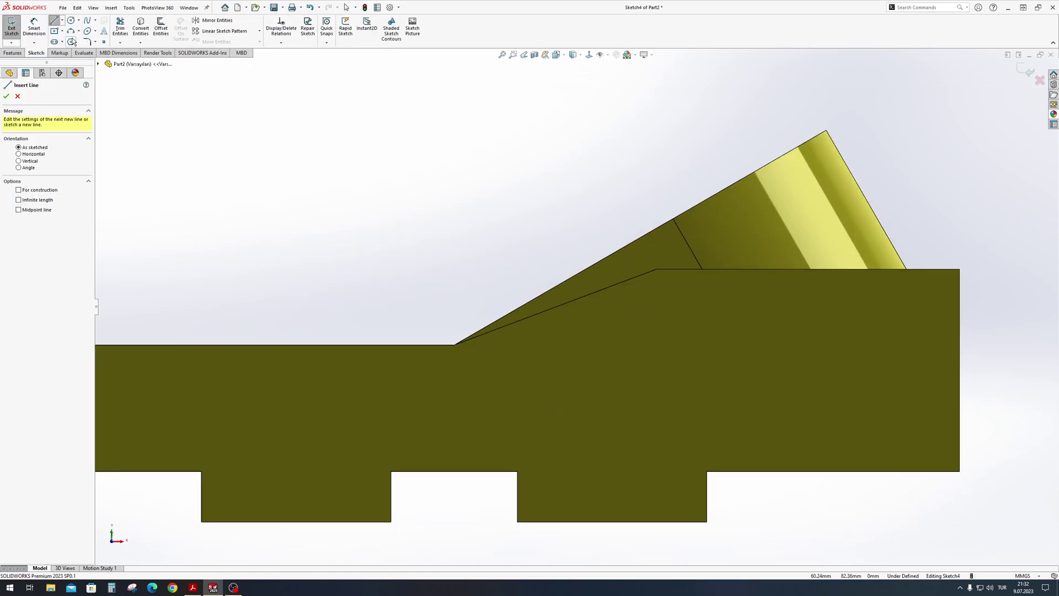
pyautogui.click(70, 31)
pyautogui.click(349, 346)
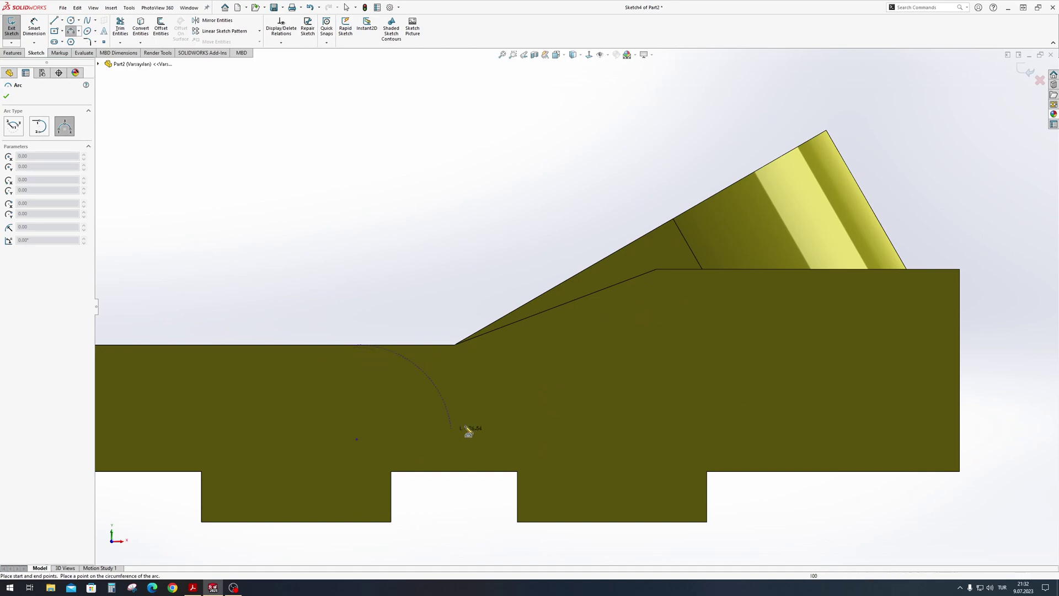
pyautogui.click(657, 271)
pyautogui.click(485, 383)
pyautogui.press('Escape')
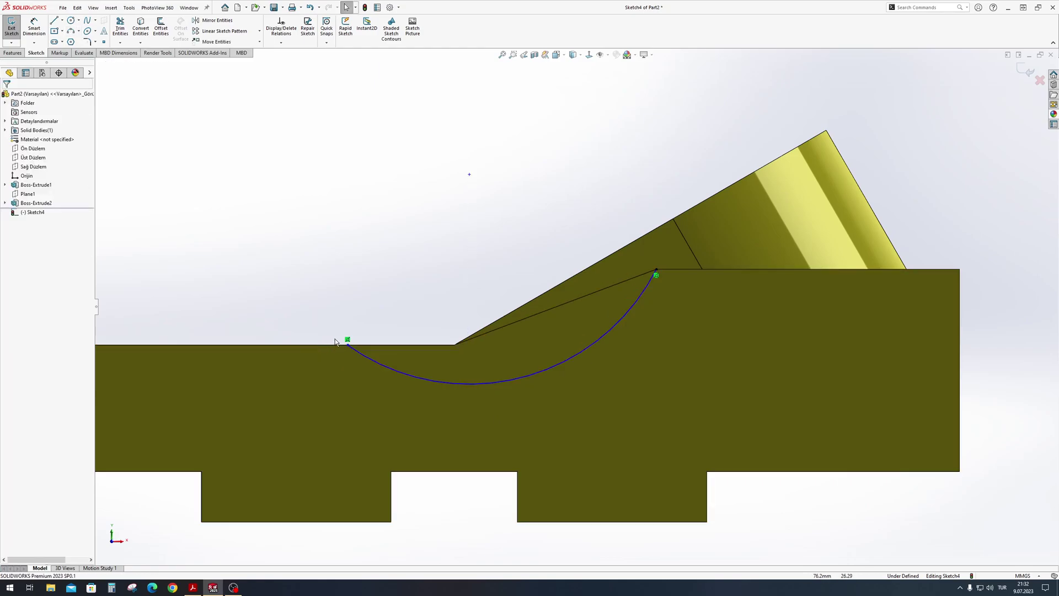
# Step: Dimension the arc to radius 50 with its centre 45 above the top edge
pyautogui.click(613, 328)
pyautogui.press('d')
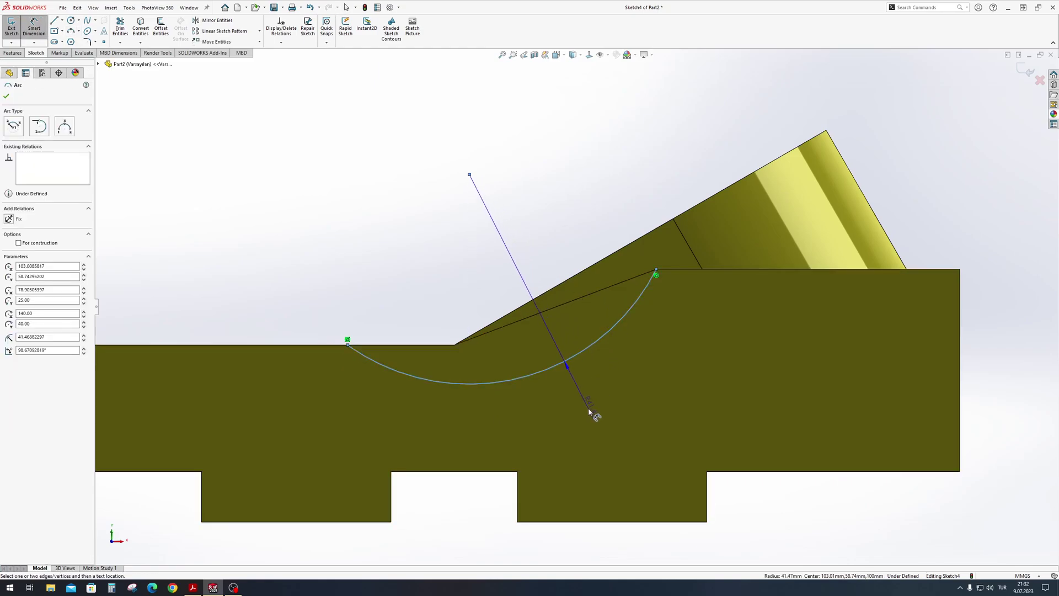
pyautogui.click(588, 408)
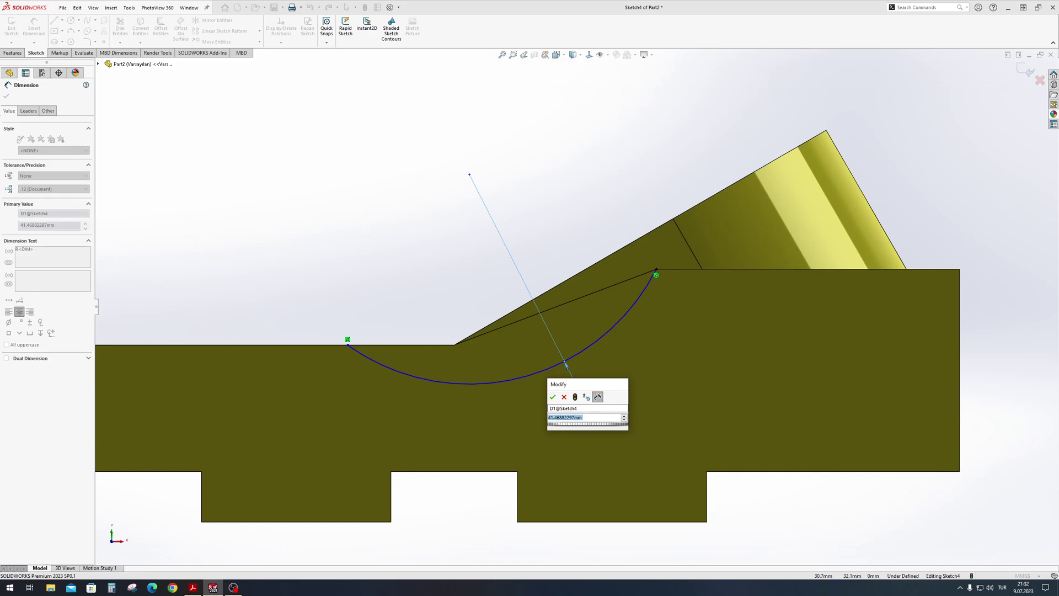
pyautogui.write('50')
pyautogui.press('Return')
pyautogui.click(456, 117)
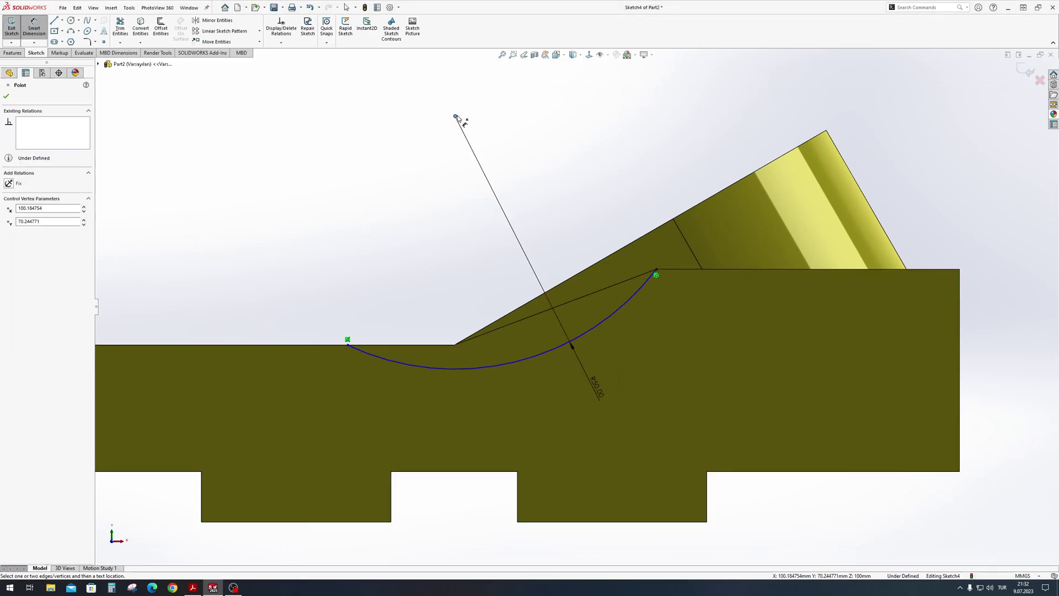
pyautogui.click(398, 345)
pyautogui.click(378, 182)
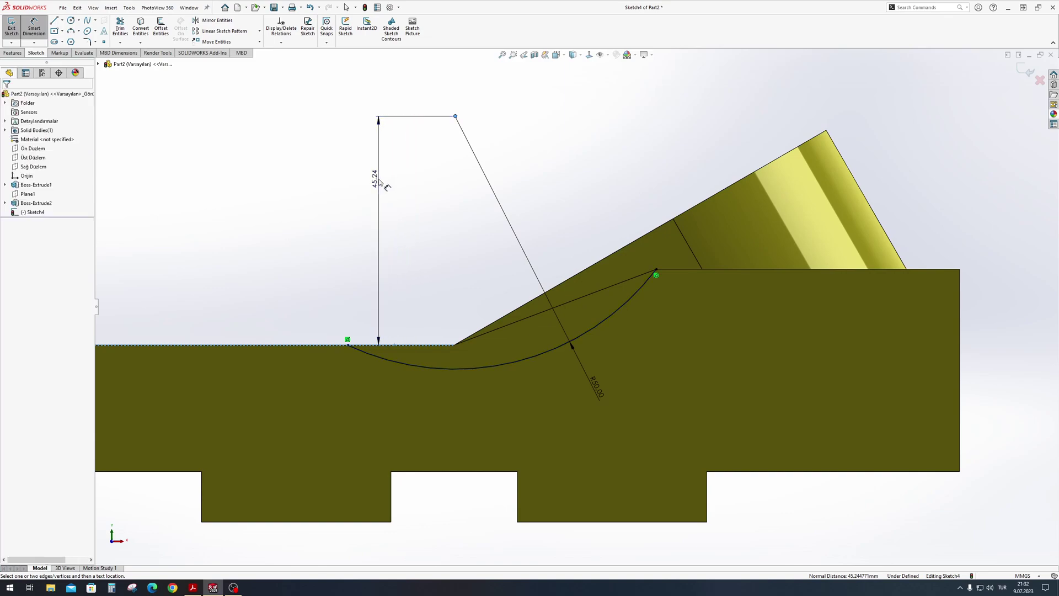
pyautogui.write('45')
pyautogui.press('Return')
# Step: Close the profile with a line along the top edge to the foot of the slope
pyautogui.press('l')
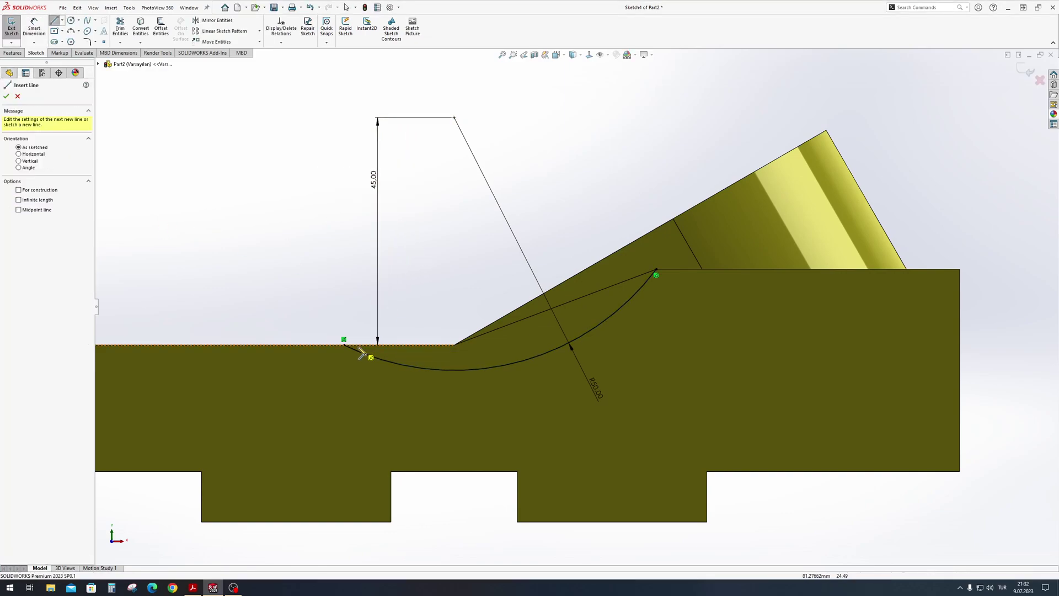
pyautogui.click(344, 345)
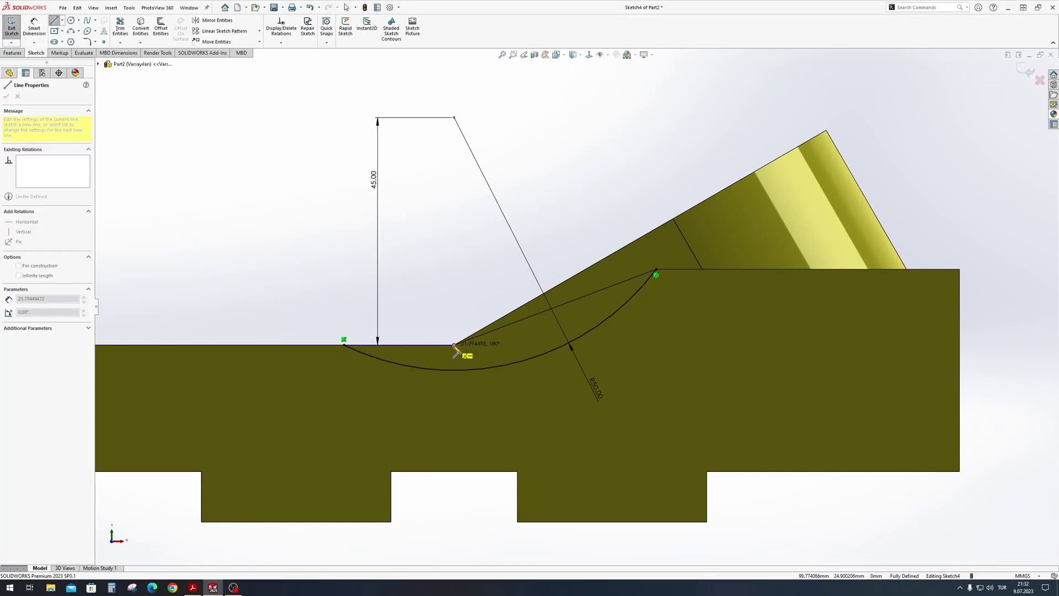
pyautogui.click(454, 345)
pyautogui.press('Escape')
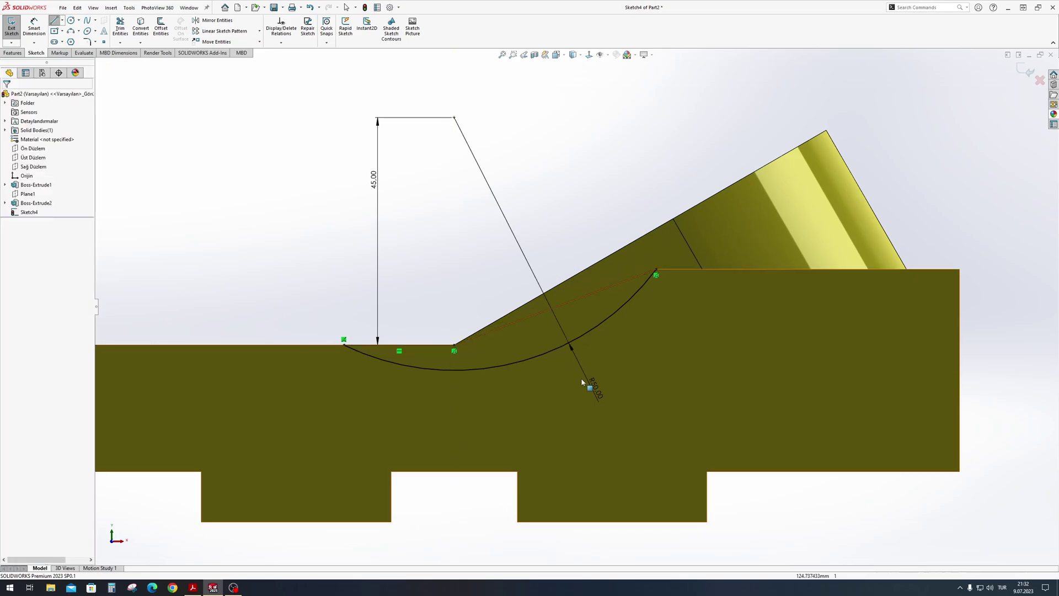
pyautogui.moveTo(591, 385)
pyautogui.mouseDown(button='middle')
pyautogui.moveTo(633, 367)
pyautogui.moveTo(657, 470)
pyautogui.moveTo(716, 481)
pyautogui.mouseUp(button='middle')
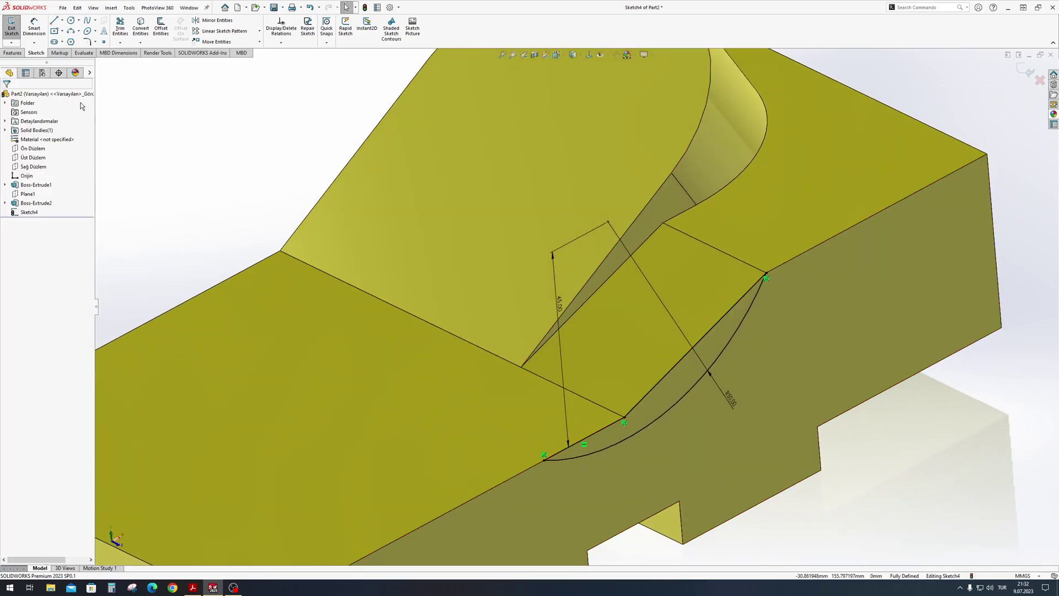
# Step: Cut the arc sketch Up To Surface at the sloped face, creating Cut-Extrude1
pyautogui.click(13, 52)
pyautogui.click(123, 28)
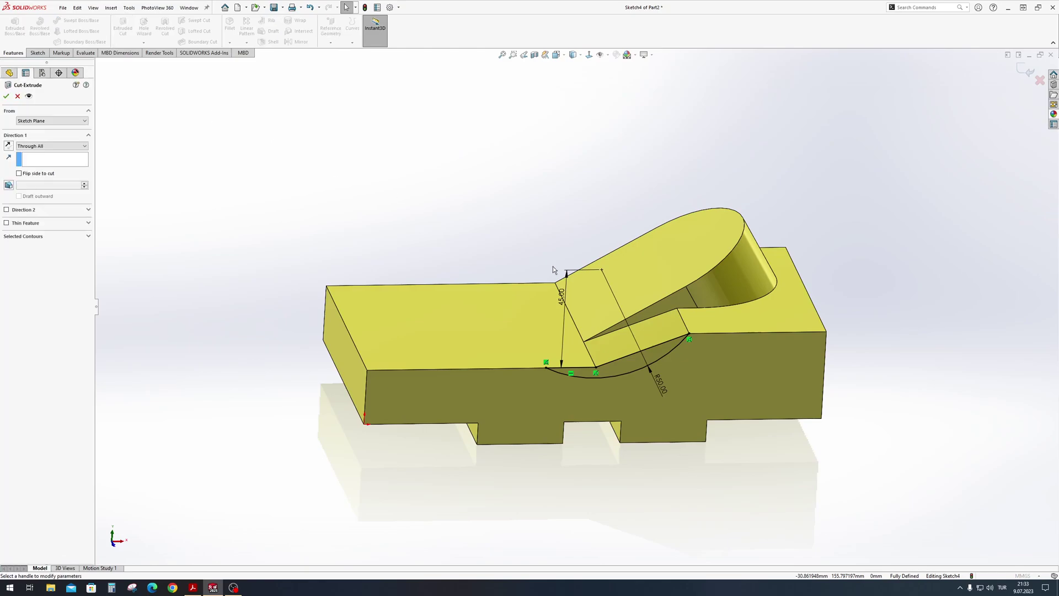
pyautogui.moveTo(619, 378); pyautogui.dragTo(650, 402, button='middle')
pyautogui.scroll(-5, 650, 402)
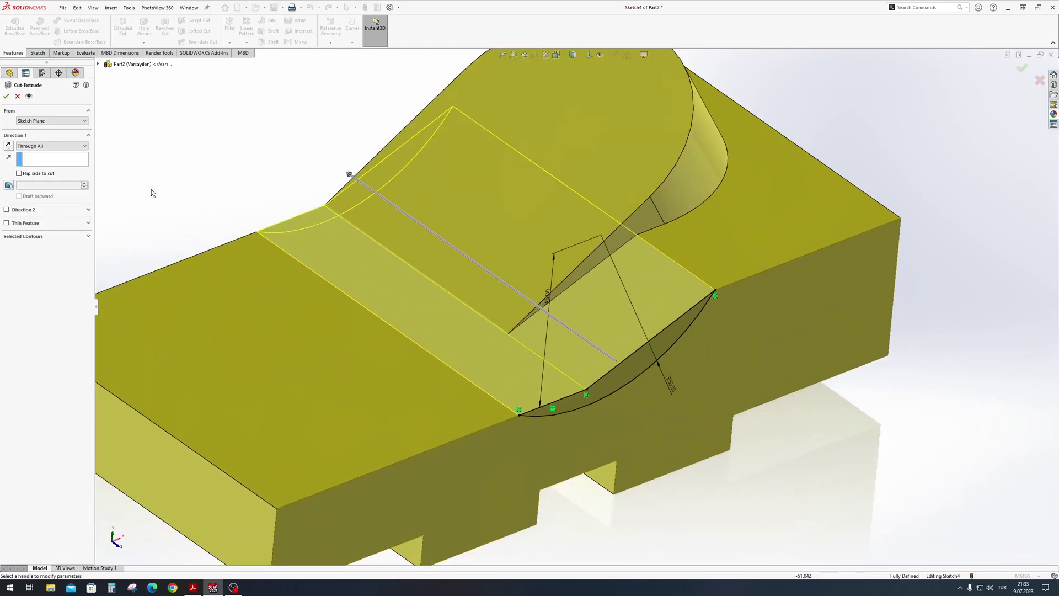
pyautogui.click(40, 147)
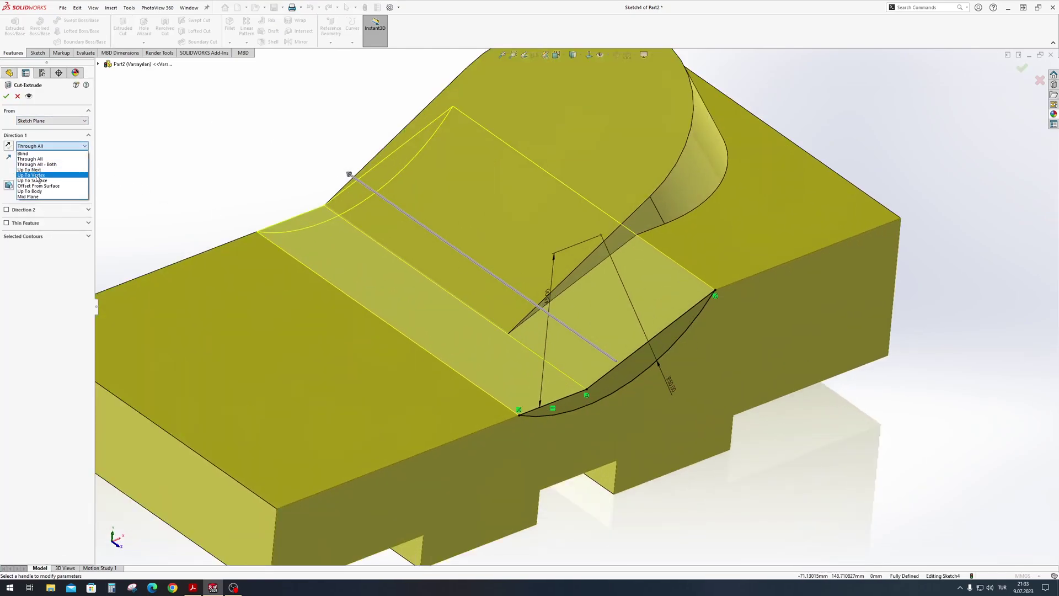
pyautogui.click(36, 184)
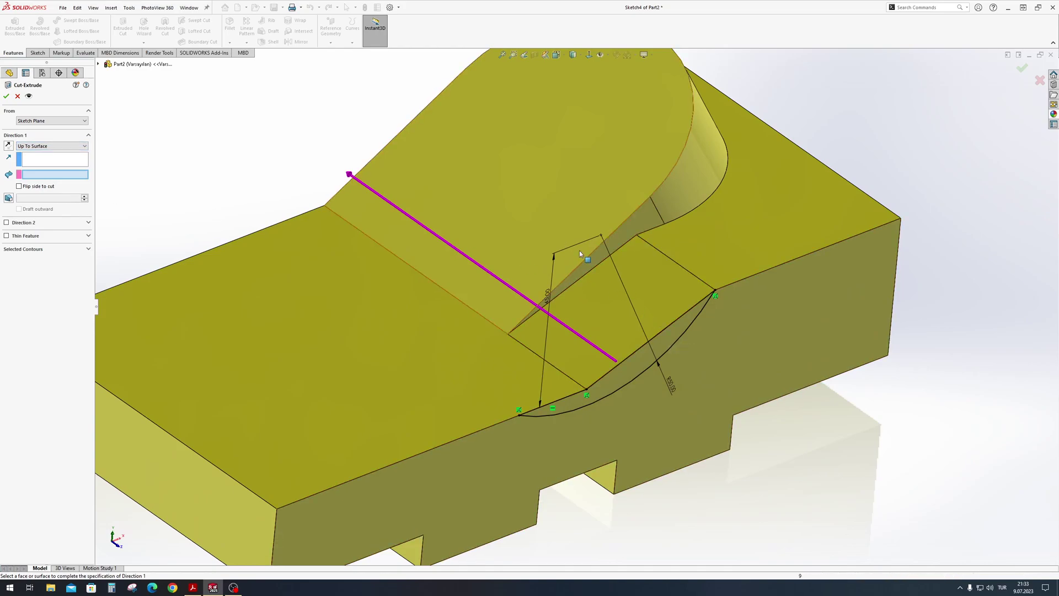
pyautogui.click(600, 257)
pyautogui.press('Return')
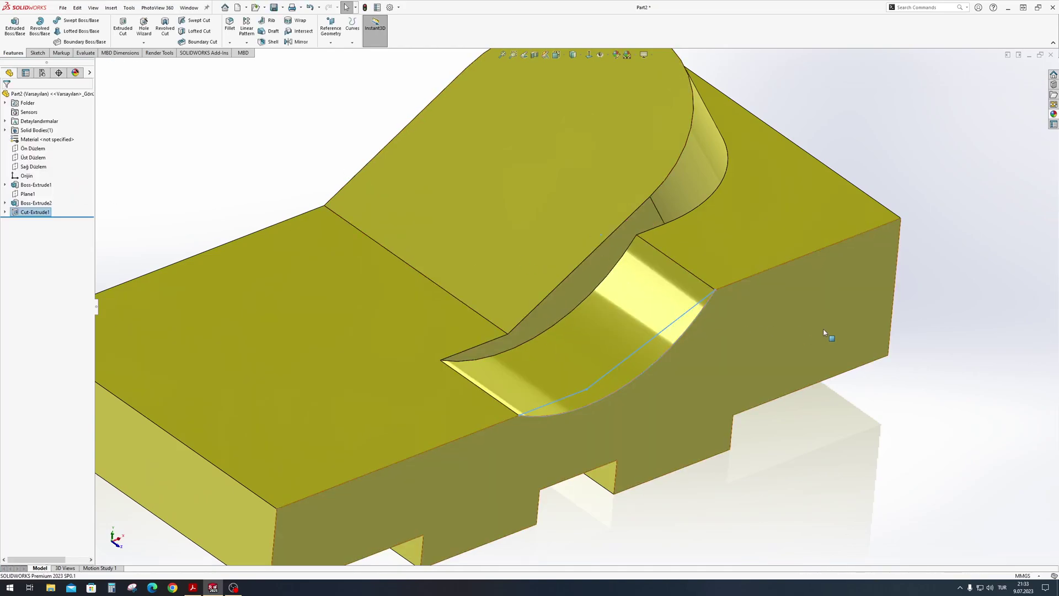
pyautogui.moveTo(796, 412)
pyautogui.mouseDown(button='middle')
pyautogui.moveTo(722, 316)
pyautogui.moveTo(540, 134)
pyautogui.mouseUp(button='middle')
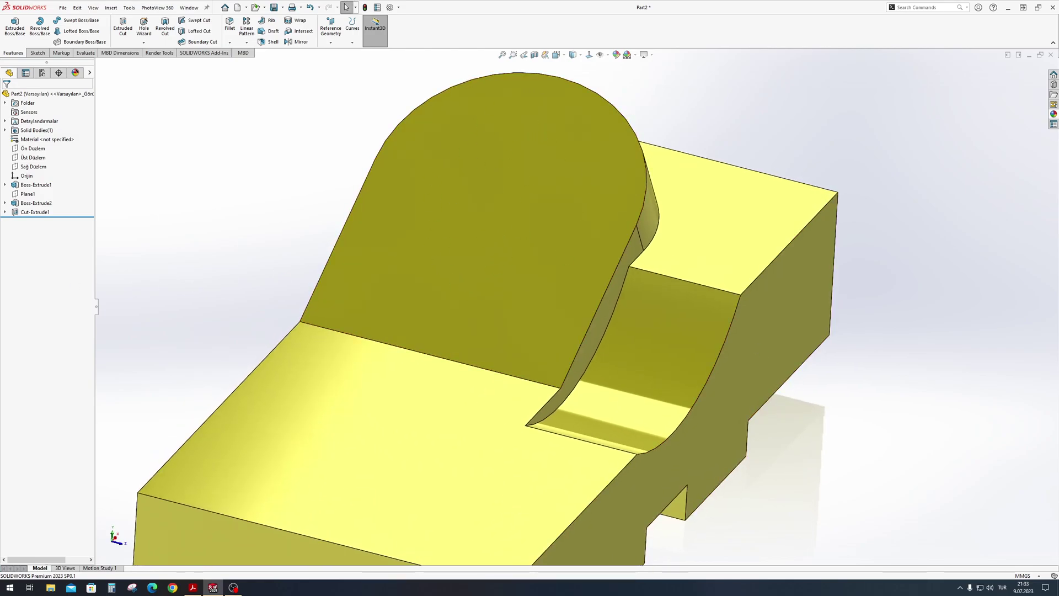
# Step: Sketch a circle on the inclined pad face, concentric with the pad's rounded end edge
pyautogui.click(465, 243)
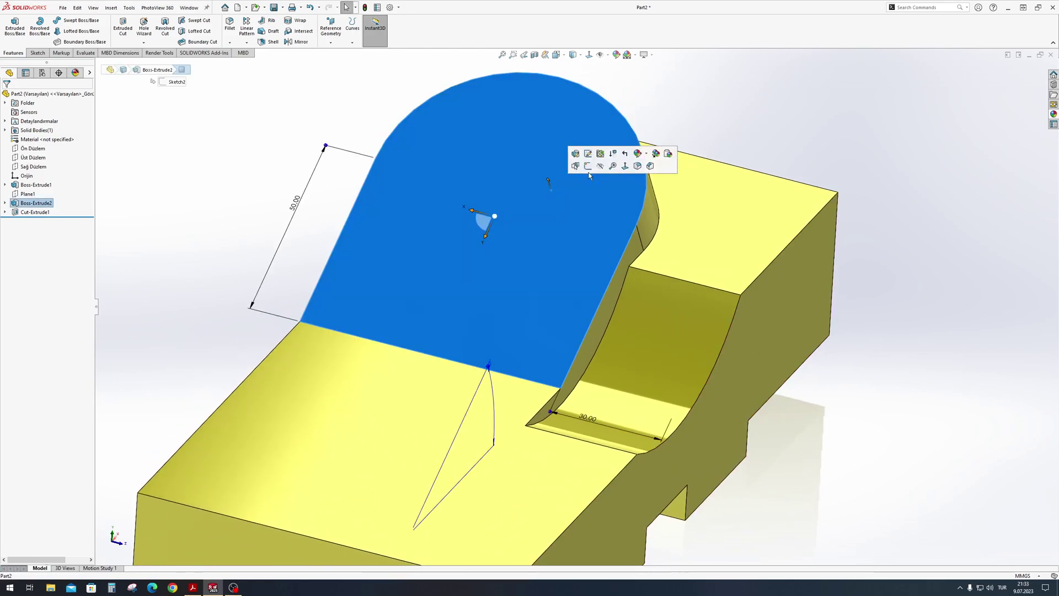
pyautogui.click(592, 169)
pyautogui.moveTo(584, 328); pyautogui.dragTo(625, 94, button='middle')
pyautogui.press('c')
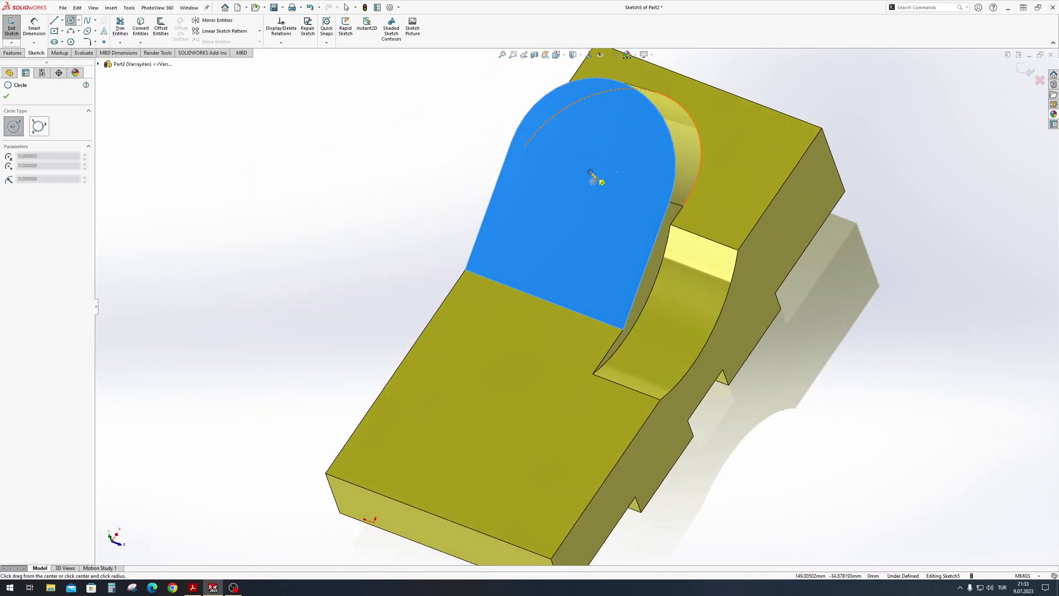
pyautogui.click(591, 175)
pyautogui.click(644, 154)
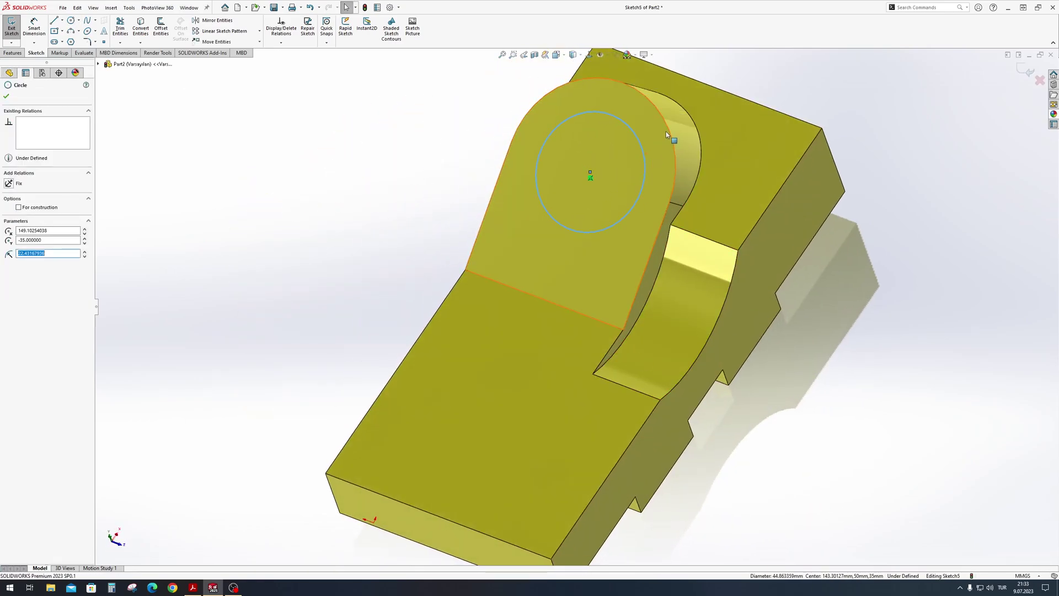
pyautogui.keyDown('ctrl'); pyautogui.click(666, 134); pyautogui.keyUp('ctrl')
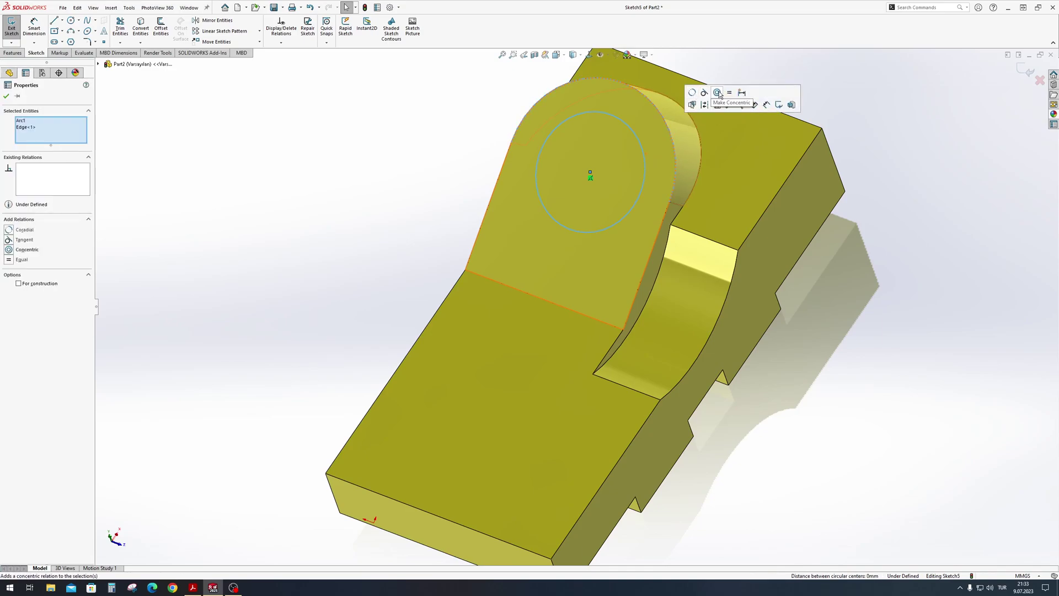
pyautogui.click(719, 94)
# Step: Dimension the circle's diameter to 25 mm
pyautogui.moveTo(408, 149); pyautogui.dragTo(574, 114, button='middle')
pyautogui.scroll(3, 574, 113)
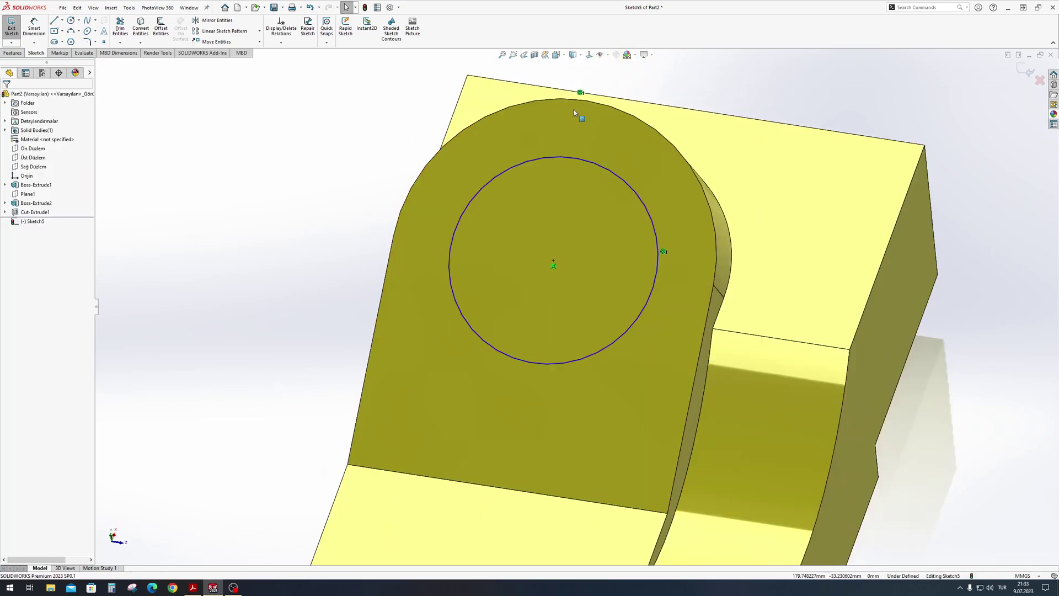
pyautogui.scroll(3, 574, 113)
pyautogui.scroll(-2, 408, 298)
pyautogui.moveTo(300, 342); pyautogui.dragTo(302, 194, button='right')
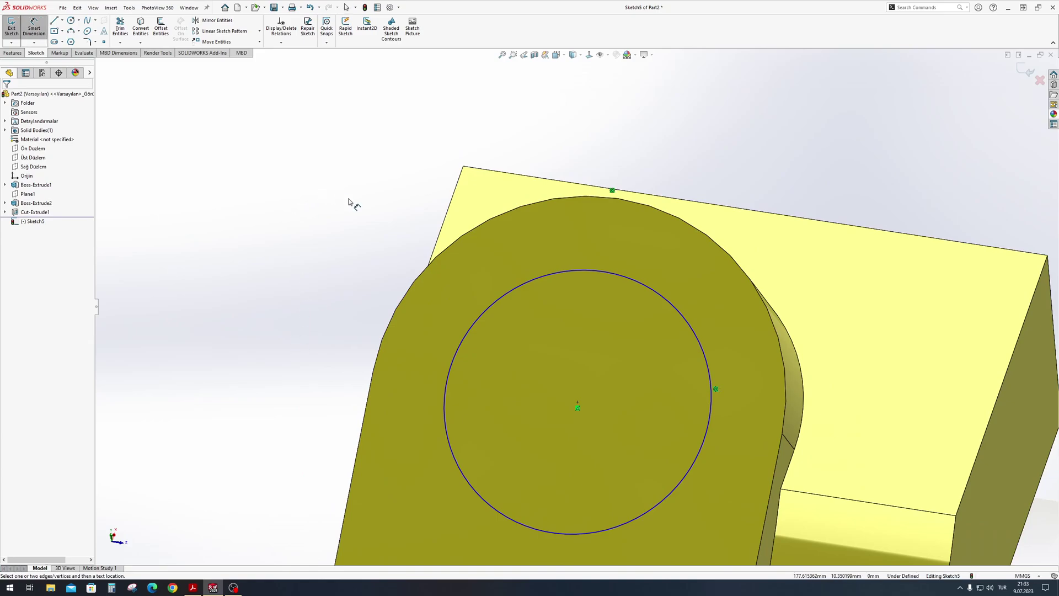
pyautogui.click(596, 271)
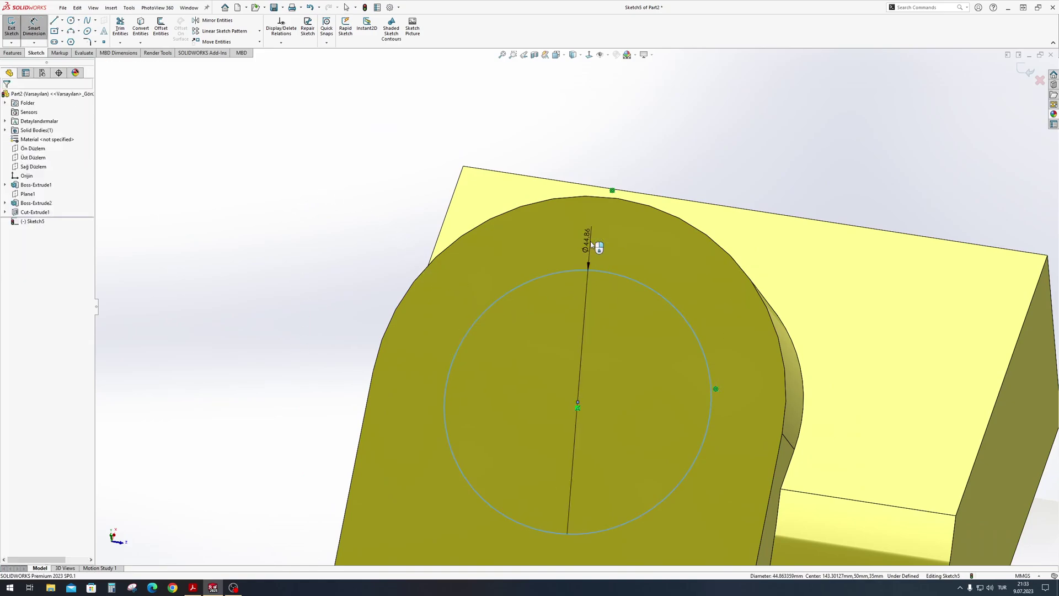
pyautogui.click(591, 243)
pyautogui.write('25')
pyautogui.press('Return')
pyautogui.scroll(-4, 607, 387)
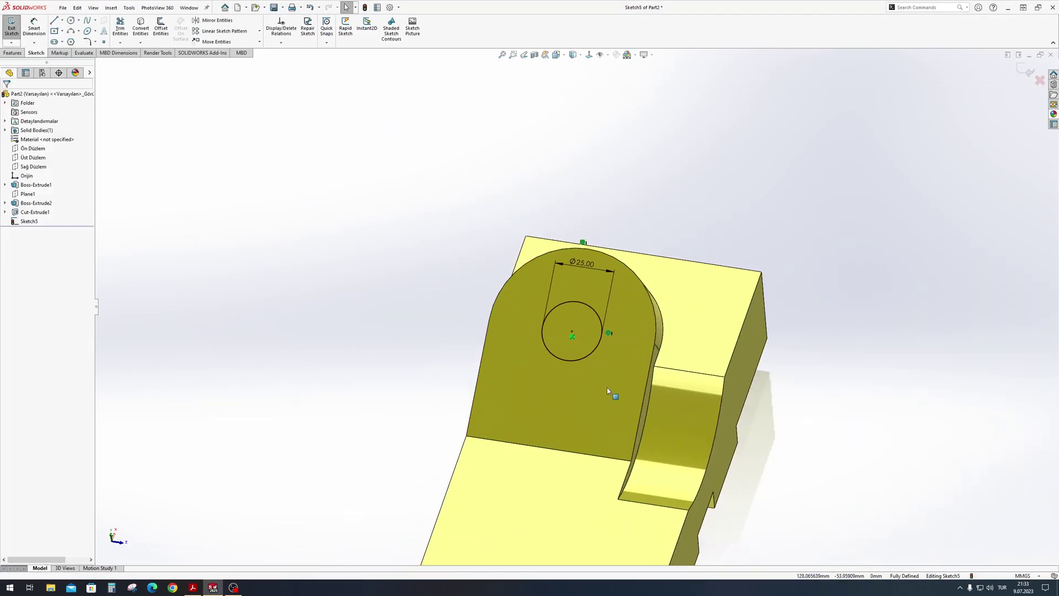
pyautogui.press('l')
pyautogui.scroll(3, 609, 444)
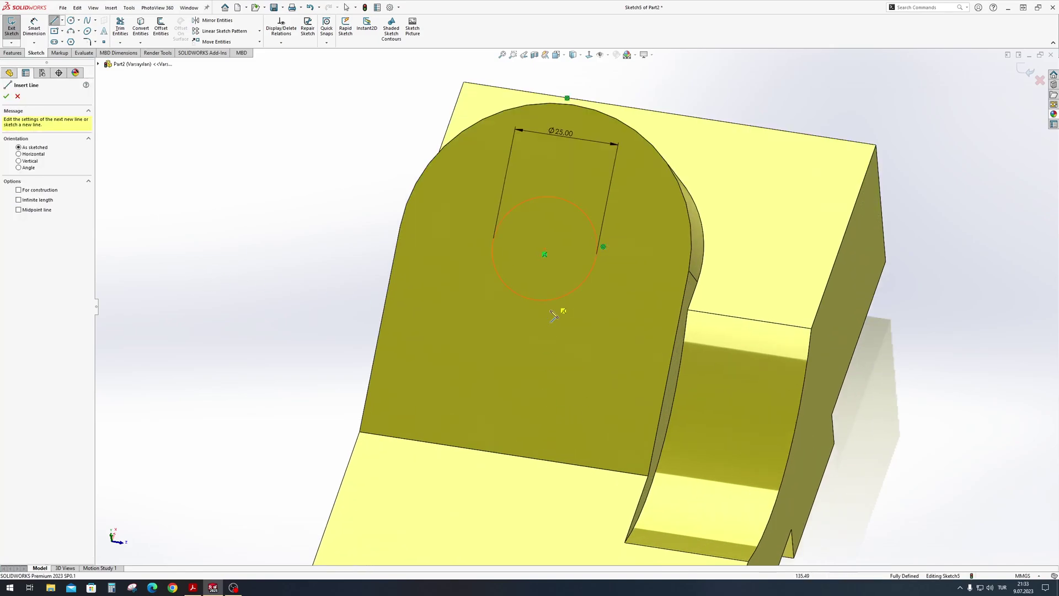
# Step: Draw a vertical and a horizontal line through the circle's centre as construction centerlines
pyautogui.click(504, 453)
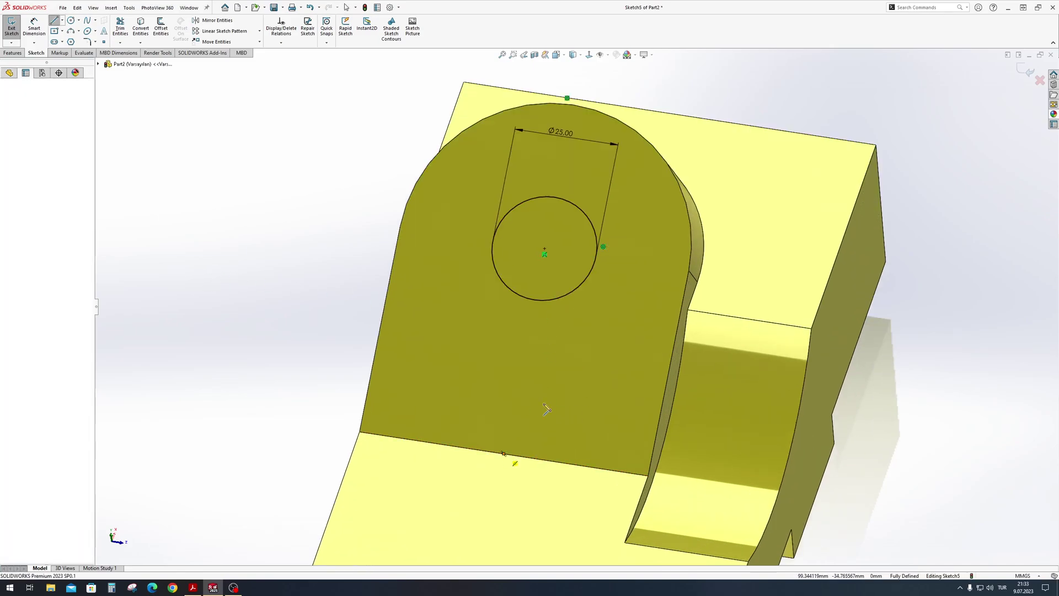
pyautogui.click(572, 105)
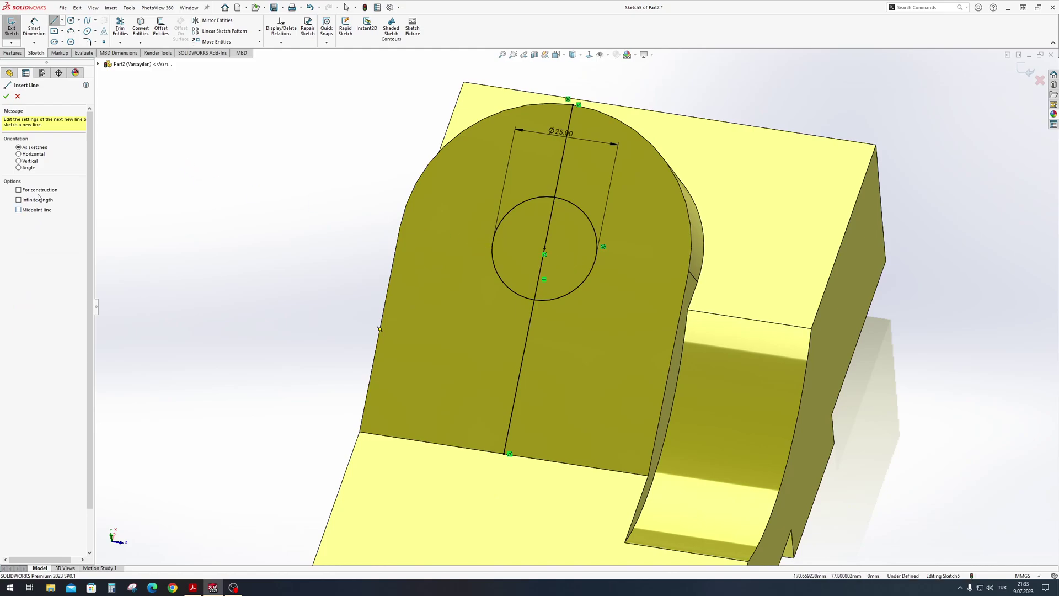
pyautogui.click(544, 254)
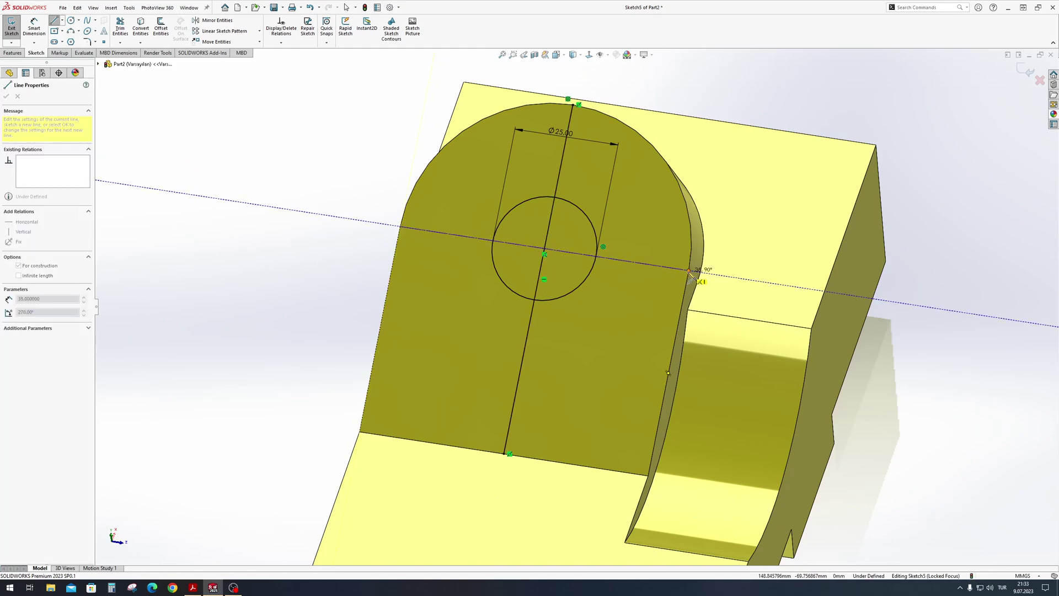
pyautogui.click(692, 275)
pyautogui.press('Escape')
pyautogui.click(561, 190)
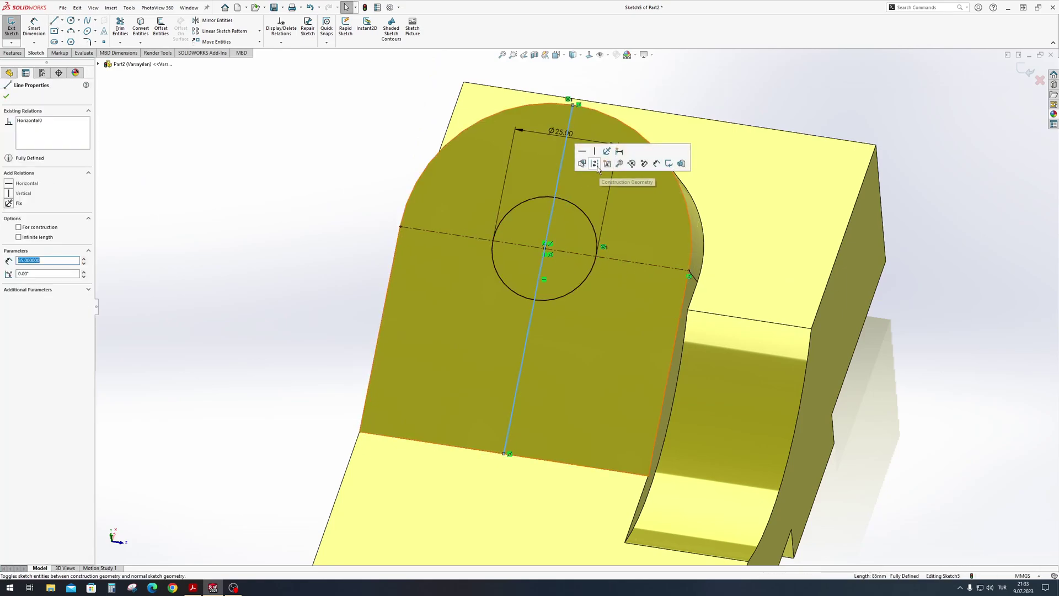
pyautogui.click(598, 160)
# Step: Offset both centerlines 5 mm to each side with capped ends
pyautogui.moveTo(855, 142); pyautogui.dragTo(564, 172, button='middle')
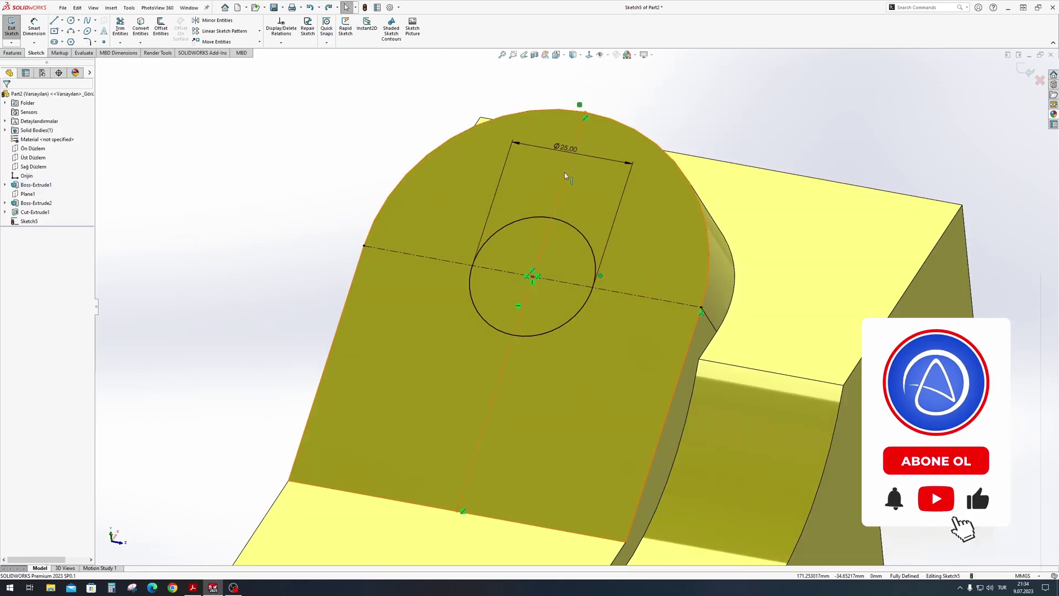
pyautogui.click(565, 172)
pyautogui.keyDown('ctrl'); pyautogui.click(614, 289); pyautogui.keyUp('ctrl')
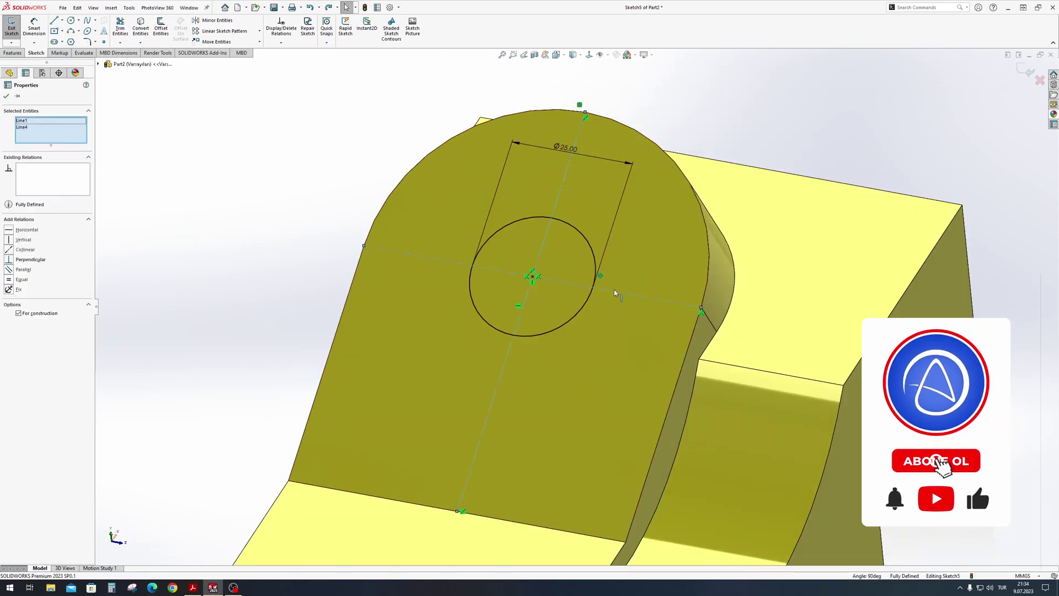
pyautogui.click(161, 28)
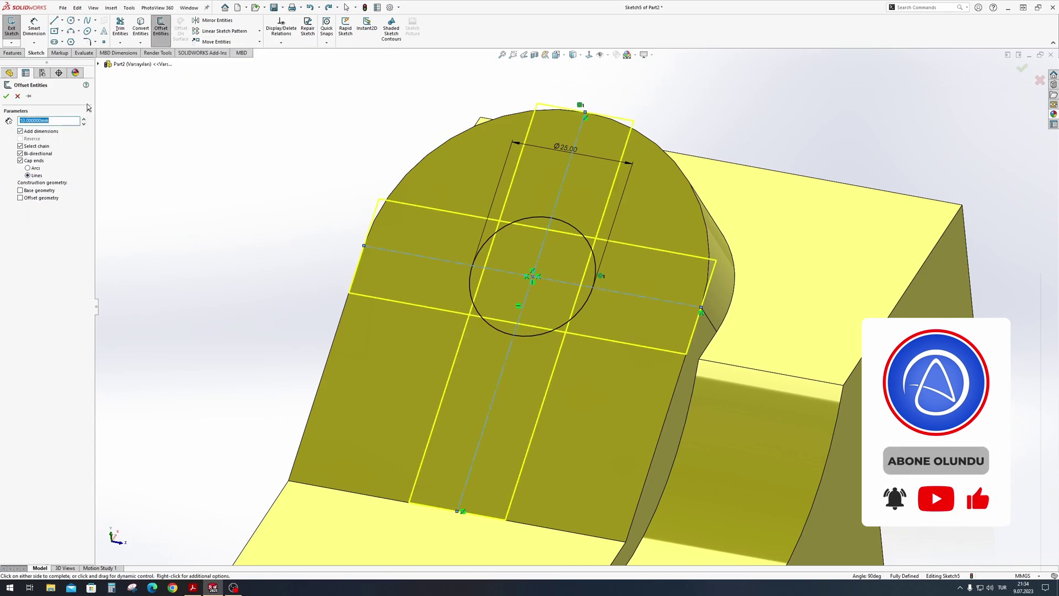
pyautogui.write('5')
pyautogui.press('Return')
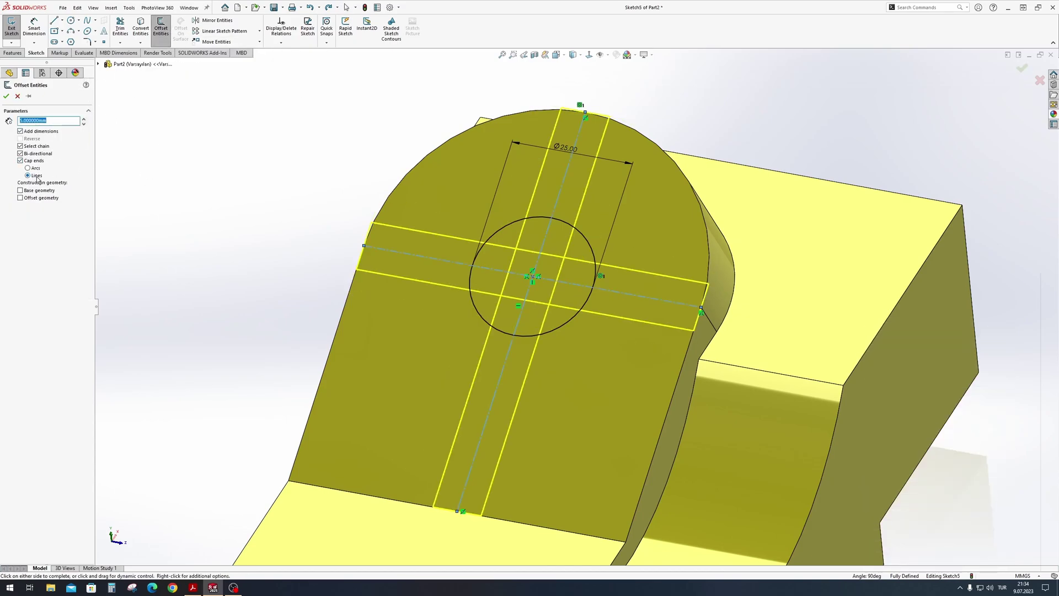
pyautogui.click(6, 96)
pyautogui.moveTo(701, 212)
pyautogui.mouseDown(button='middle')
pyautogui.moveTo(623, 261)
pyautogui.moveTo(534, 273)
pyautogui.mouseUp(button='middle')
pyautogui.scroll(-3, 535, 274)
# Step: Power-trim the overlapping segments inside the circle, then close the Trim tool
pyautogui.click(121, 27)
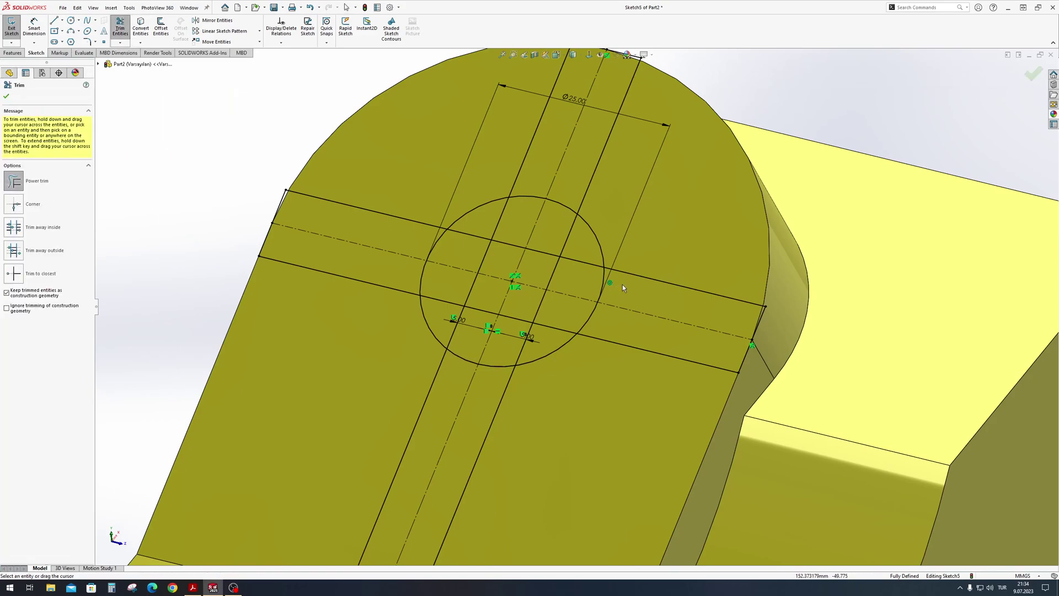
pyautogui.moveTo(623, 287)
pyautogui.mouseDown(button='middle')
pyautogui.moveTo(569, 231)
pyautogui.moveTo(115, 251)
pyautogui.mouseUp(button='middle')
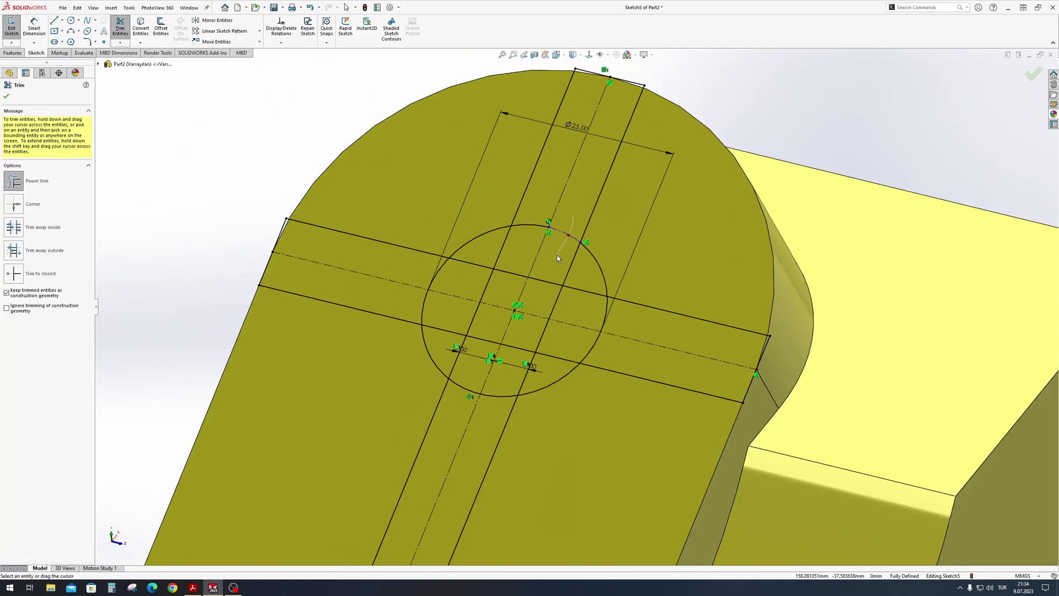
pyautogui.moveTo(556, 256)
pyautogui.mouseDown()
pyautogui.moveTo(537, 296)
pyautogui.moveTo(570, 305)
pyautogui.moveTo(577, 291)
pyautogui.moveTo(566, 263)
pyautogui.mouseUp()
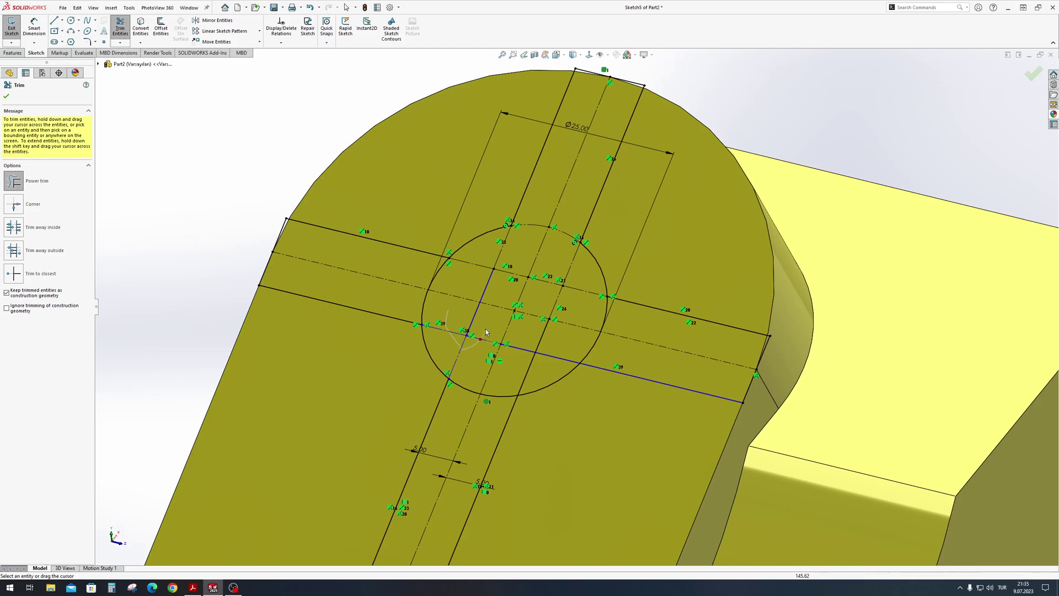
pyautogui.moveTo(477, 312); pyautogui.dragTo(522, 340)
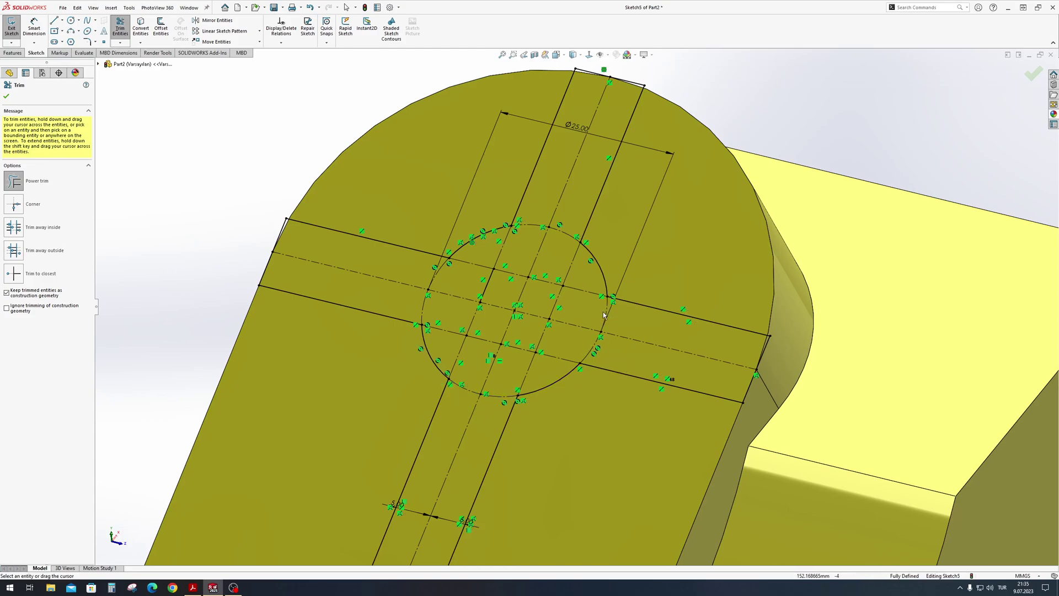
pyautogui.scroll(2, 645, 337)
pyautogui.moveTo(644, 337); pyautogui.dragTo(653, 309, button='middle')
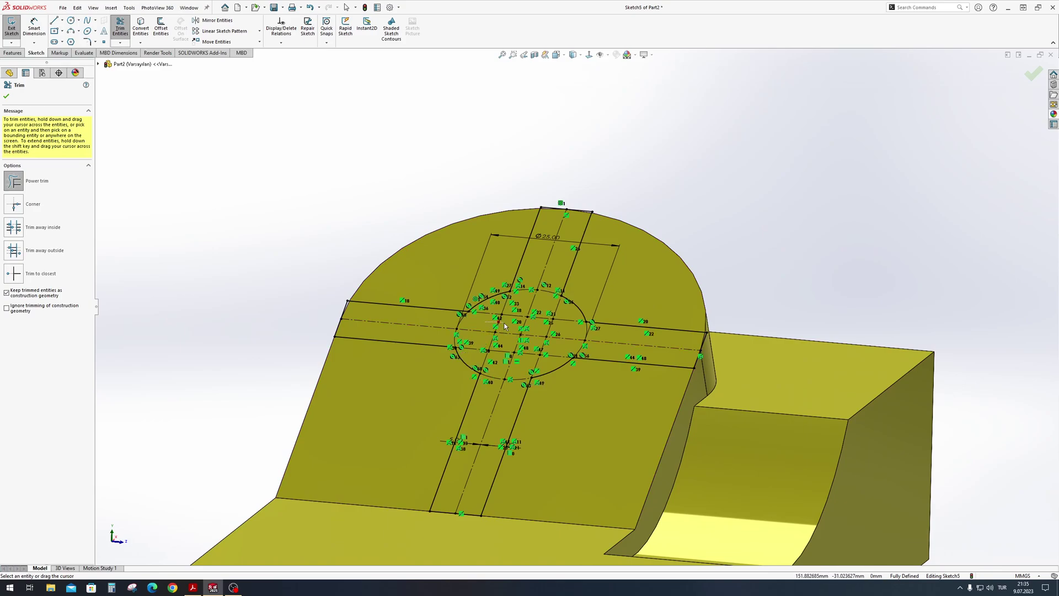
pyautogui.moveTo(486, 326)
pyautogui.mouseDown(button='middle')
pyautogui.moveTo(622, 352)
pyautogui.moveTo(612, 395)
pyautogui.moveTo(686, 319)
pyautogui.mouseUp(button='middle')
pyautogui.scroll(-3, 613, 395)
pyautogui.click(6, 96)
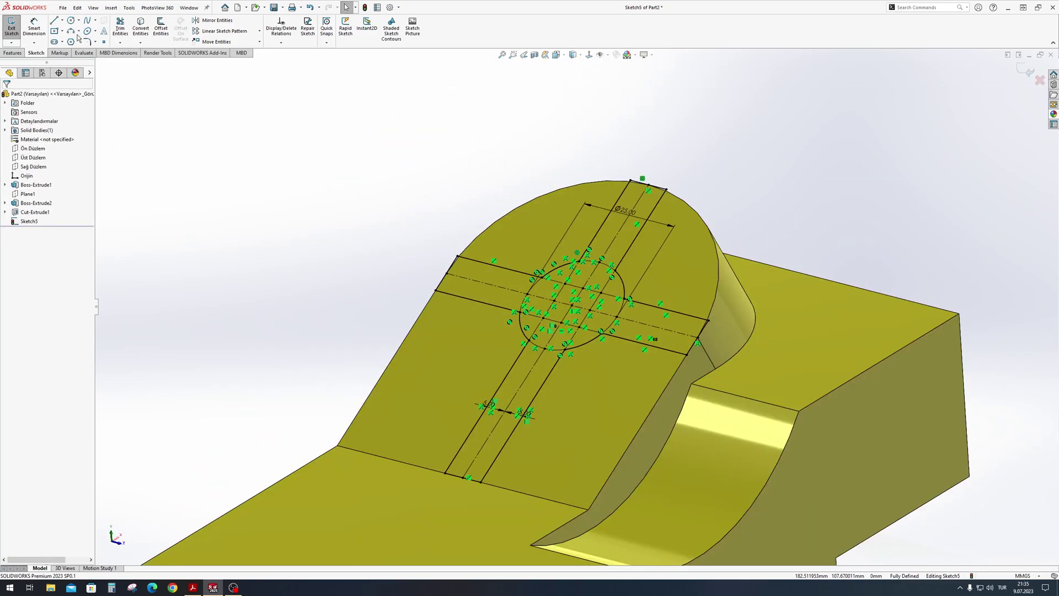
# Step: Start an extruded cut with the cross-shaped region as the selected contour
pyautogui.click(12, 53)
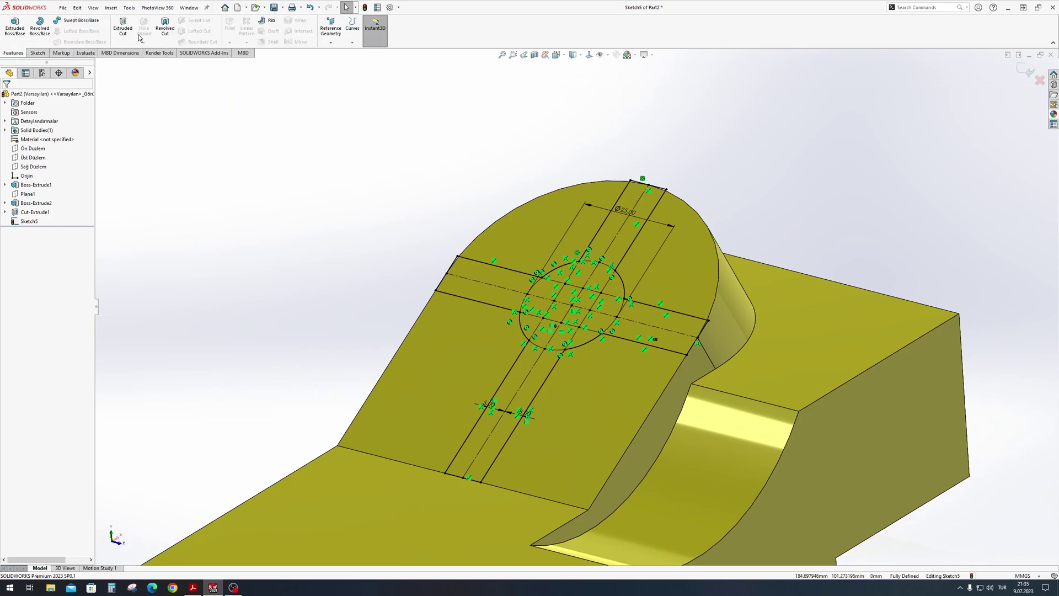
pyautogui.click(122, 27)
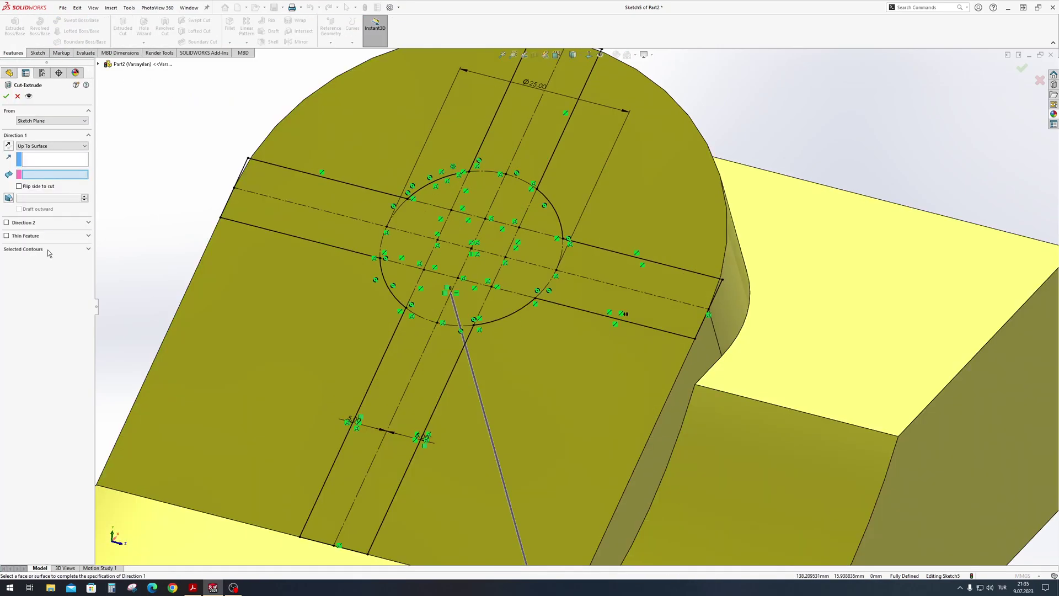
pyautogui.click(87, 251)
pyautogui.click(599, 298)
pyautogui.moveTo(599, 298); pyautogui.dragTo(552, 282, button='middle')
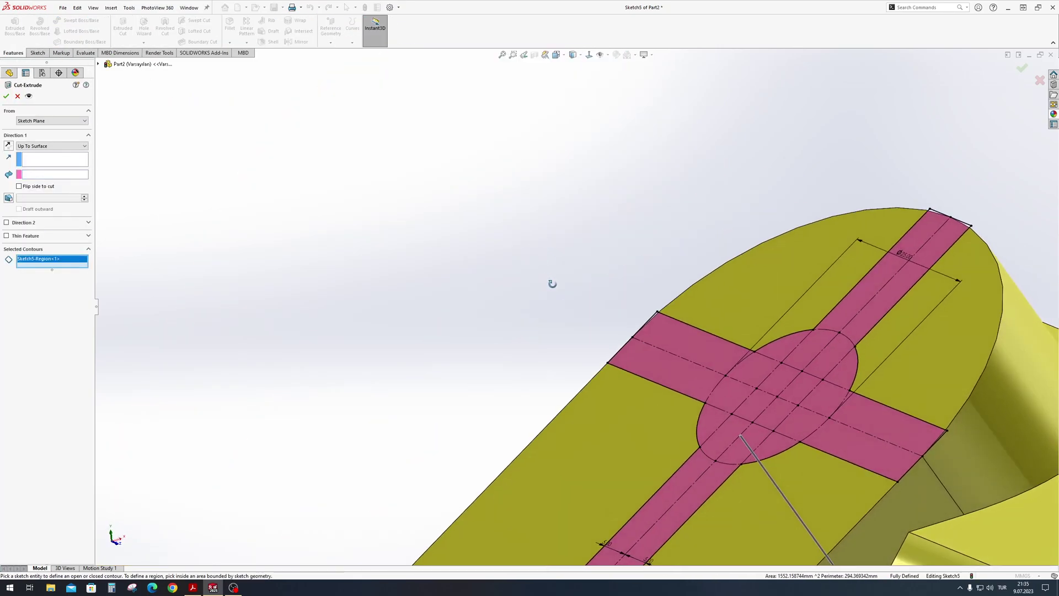
# Step: Make the cross cut Blind 5 mm deep and inspect the resulting slots
pyautogui.click(51, 146)
pyautogui.click(24, 153)
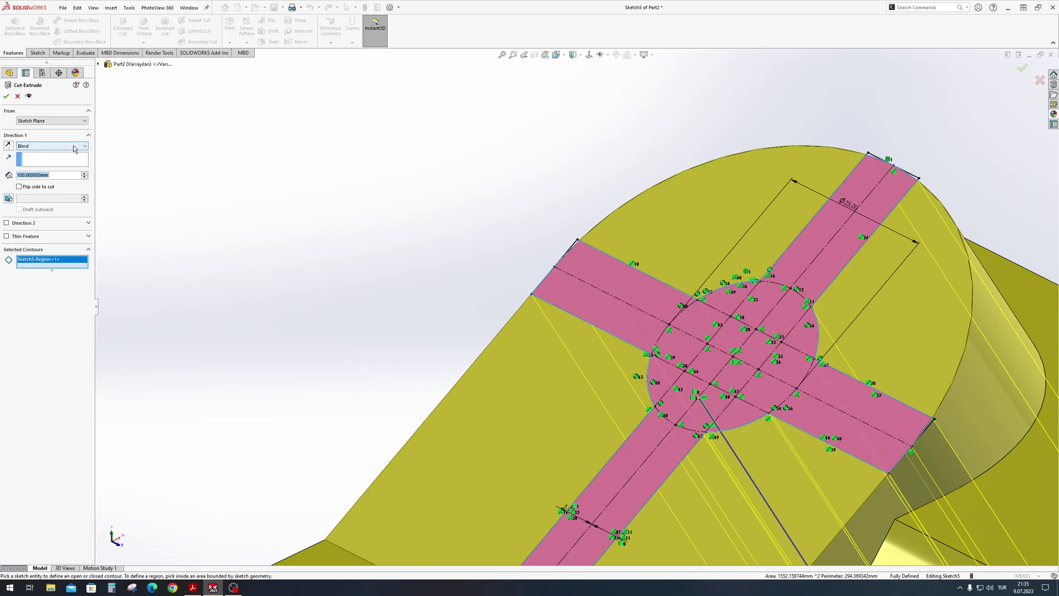
pyautogui.write('5')
pyautogui.press('Return')
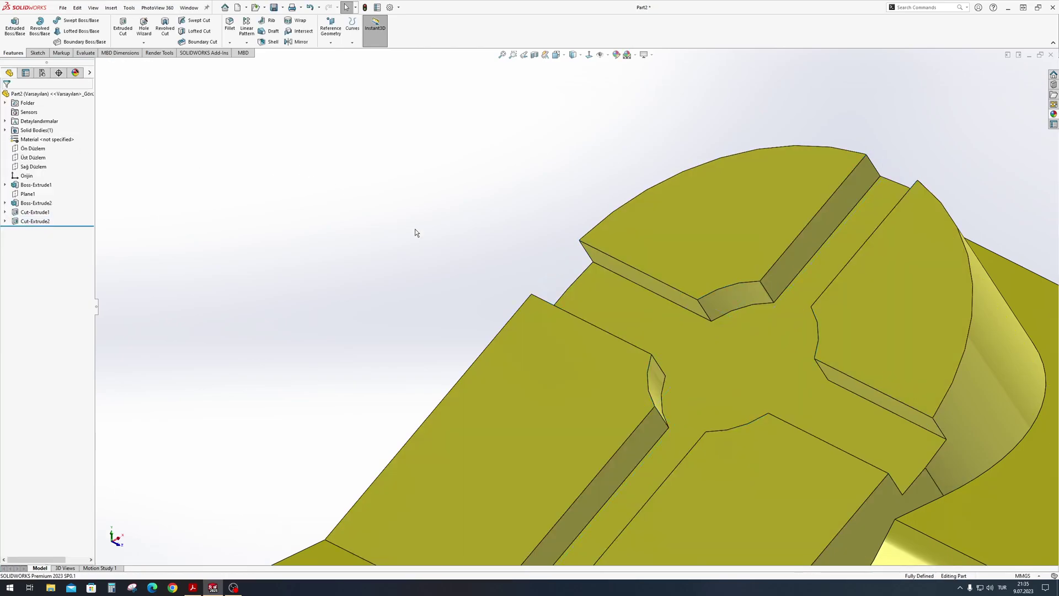
pyautogui.scroll(5, 415, 232)
pyautogui.moveTo(780, 296); pyautogui.dragTo(717, 327, button='middle')
pyautogui.scroll(-5, 573, 329)
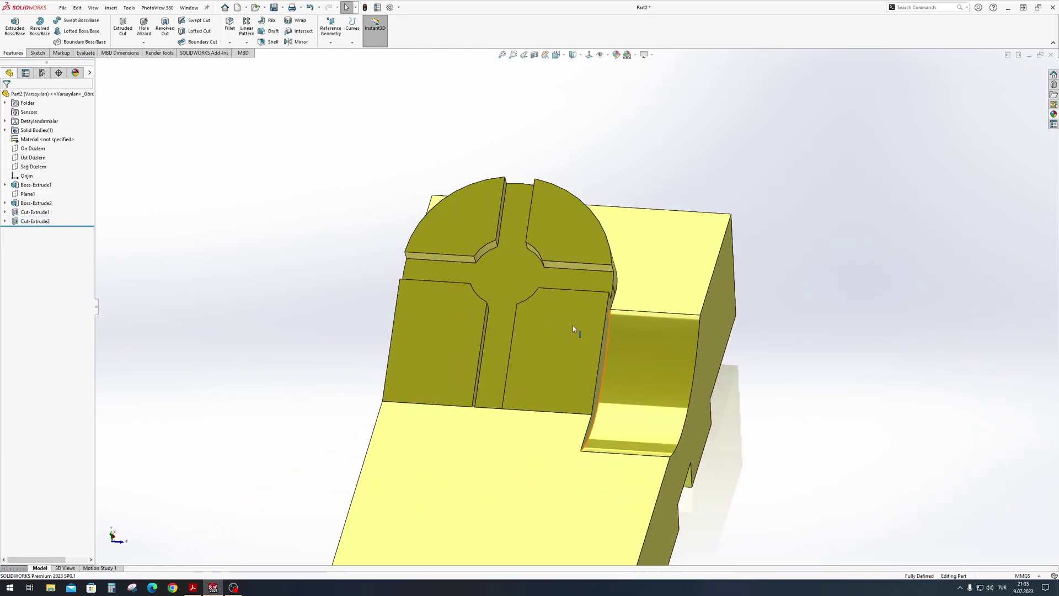
pyautogui.scroll(-3, 573, 329)
pyautogui.click(508, 243)
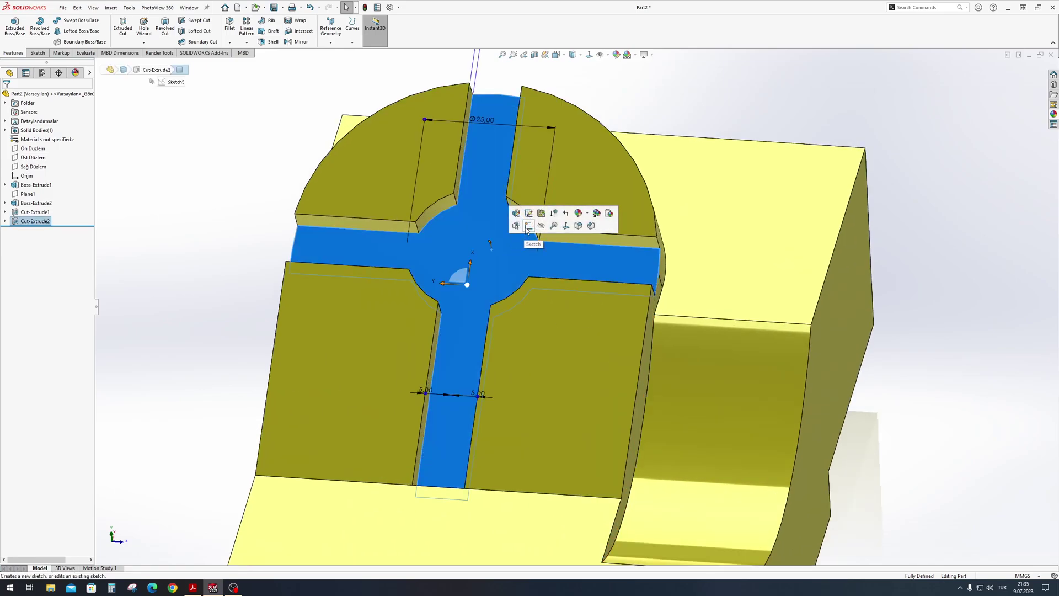
# Step: Sketch a circle on the cut floor, concentric with the cross's central arc edge
pyautogui.click(526, 229)
pyautogui.moveTo(527, 229)
pyautogui.mouseDown(button='middle')
pyautogui.moveTo(747, 187)
pyautogui.moveTo(662, 198)
pyautogui.mouseUp(button='middle')
pyautogui.scroll(-5, 605, 208)
pyautogui.click(70, 20)
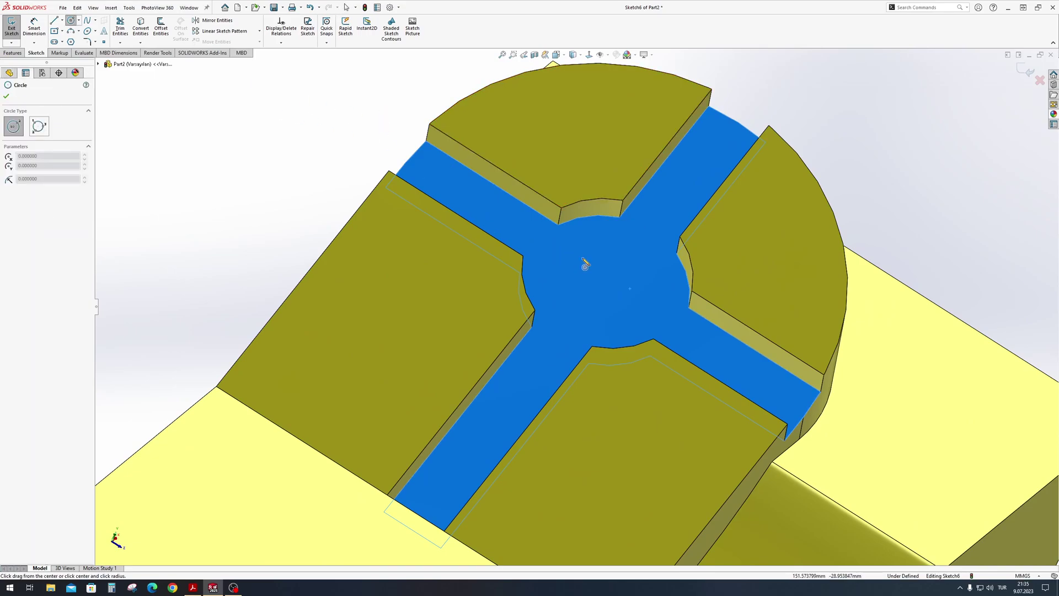
pyautogui.moveTo(610, 276); pyautogui.dragTo(640, 279)
pyautogui.press('Escape')
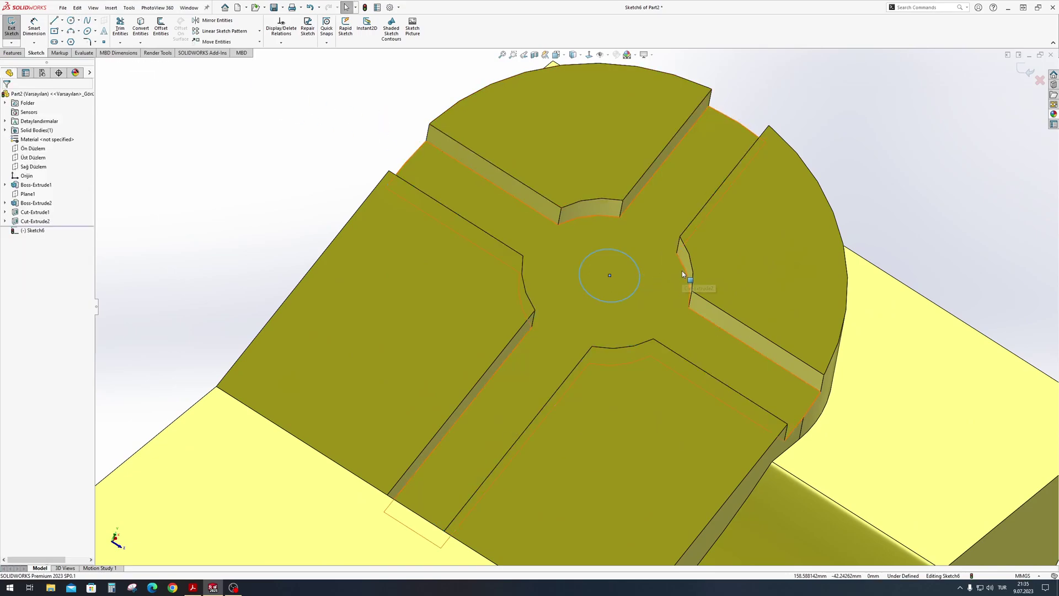
pyautogui.click(684, 267)
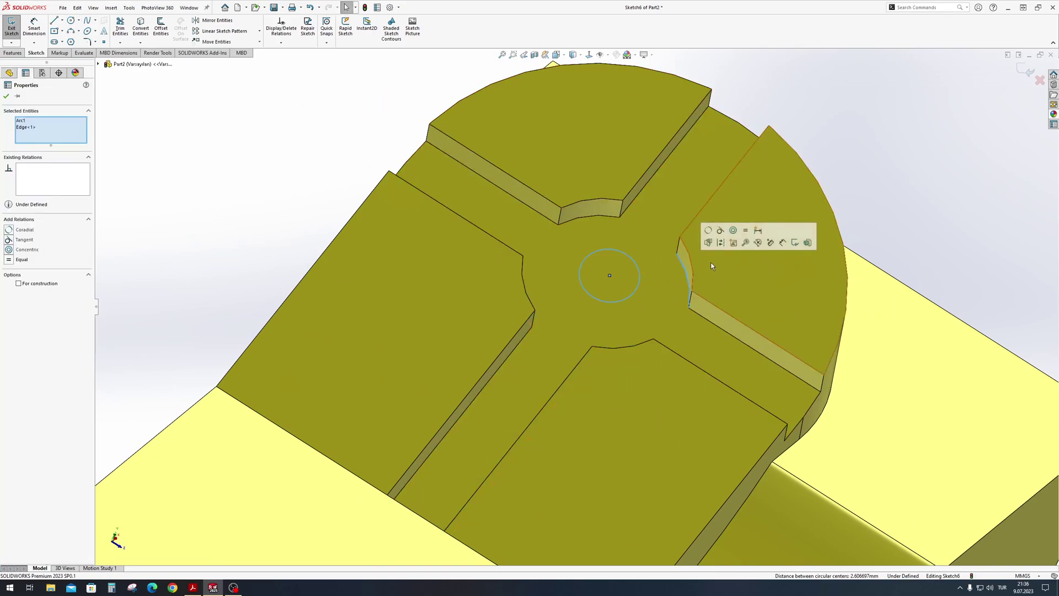
pyautogui.click(733, 238)
# Step: Dimension the circle's diameter to 15 mm
pyautogui.moveTo(939, 176); pyautogui.dragTo(329, 208, button='middle')
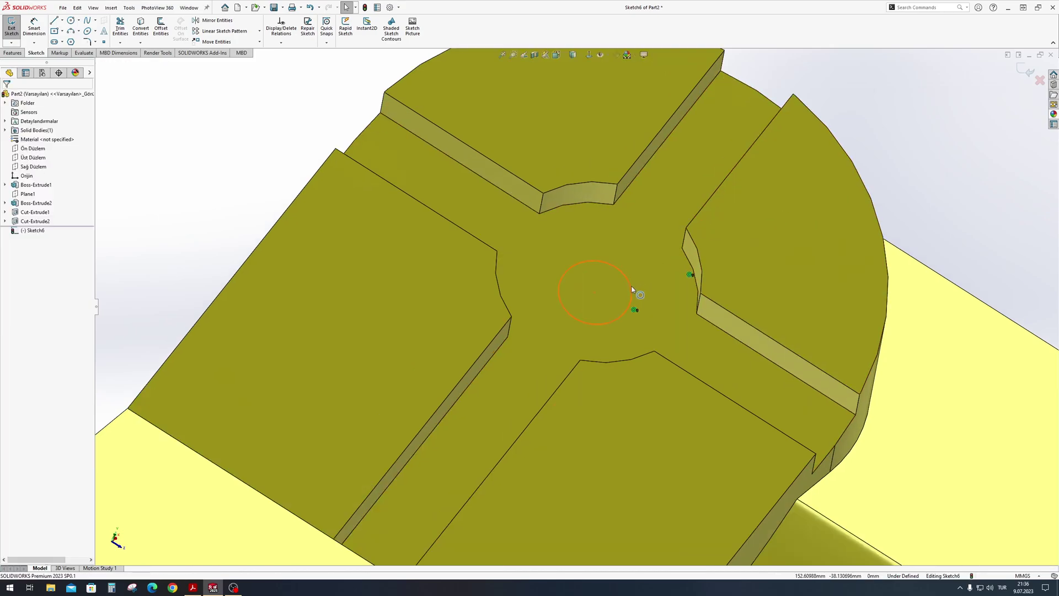
pyautogui.moveTo(329, 209); pyautogui.dragTo(307, 104, button='right')
pyautogui.click(631, 279)
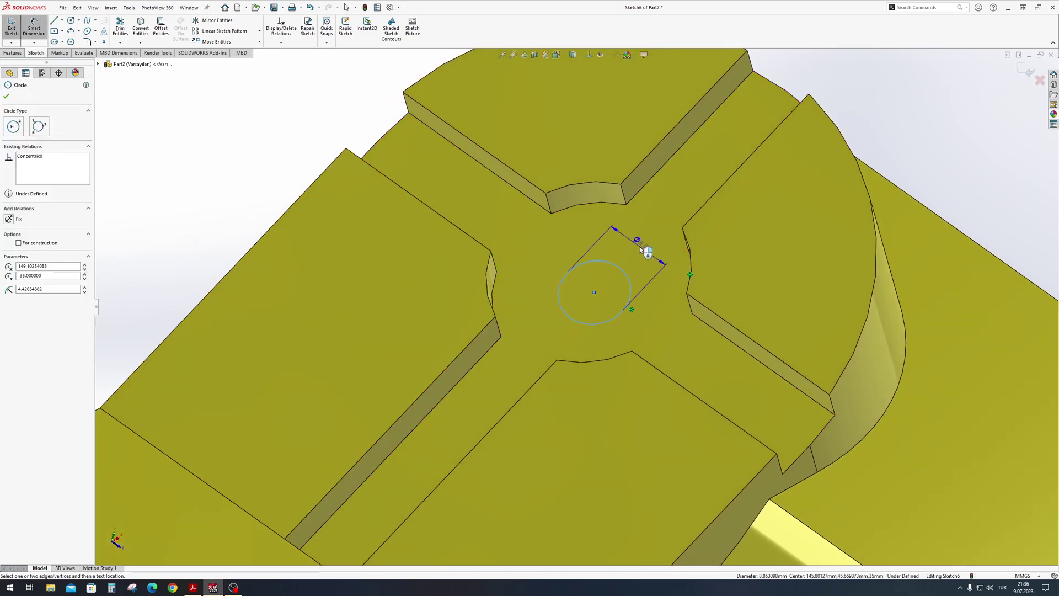
pyautogui.click(643, 247)
pyautogui.write('15')
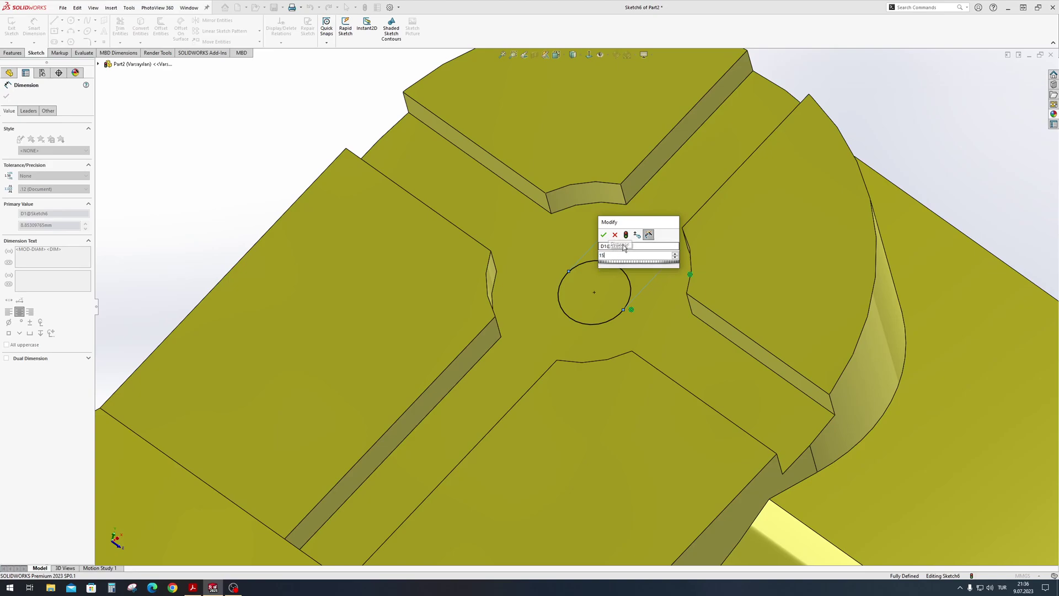
pyautogui.press('Return')
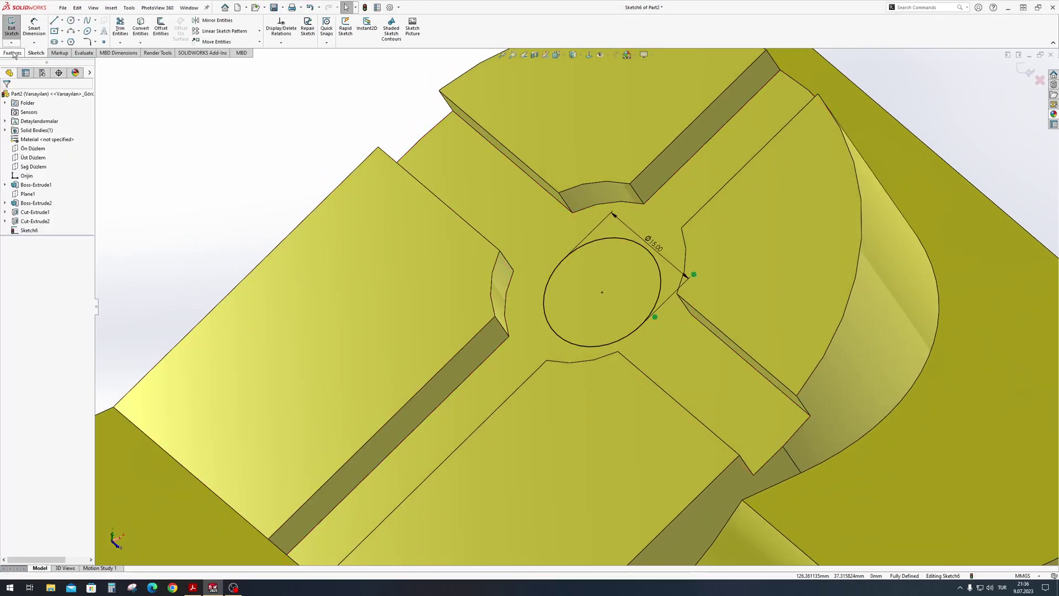
pyautogui.click(13, 53)
# Step: Cut the Ø15 circle Through All, leaving a round hole through the angled lug
pyautogui.click(123, 27)
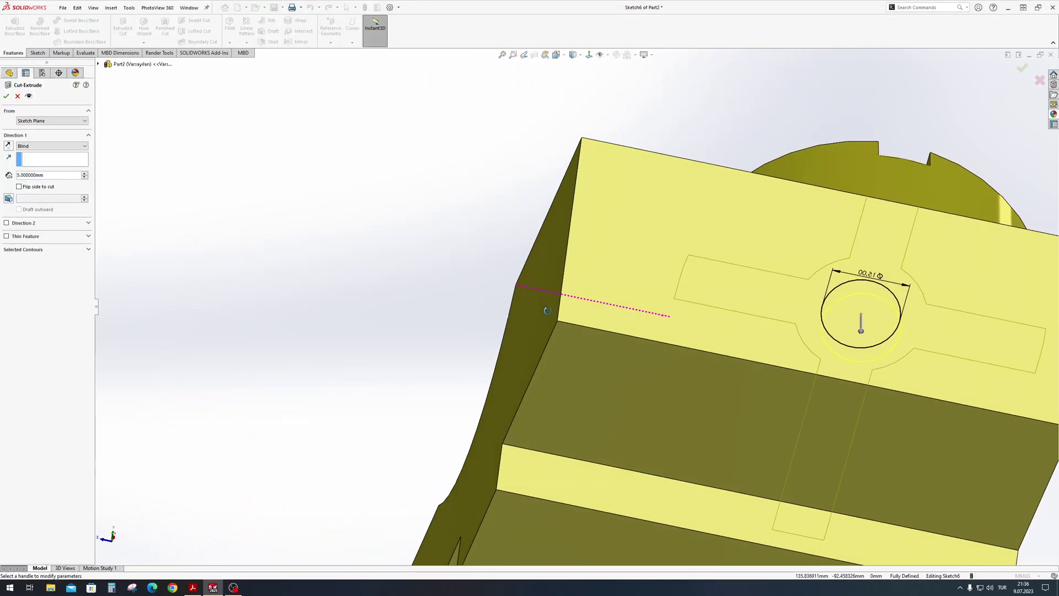
pyautogui.click(51, 145)
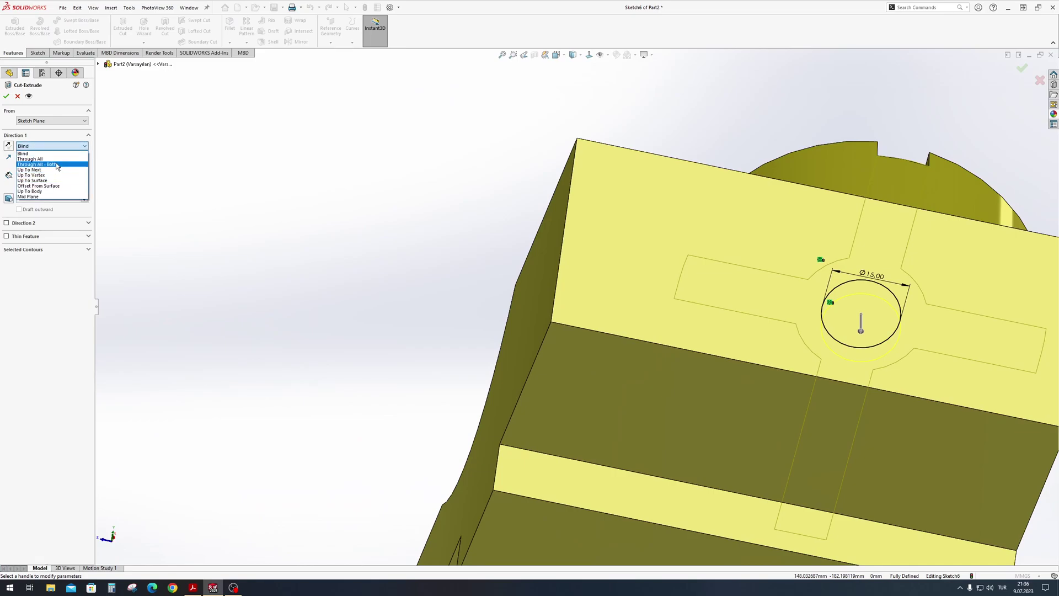
pyautogui.click(53, 159)
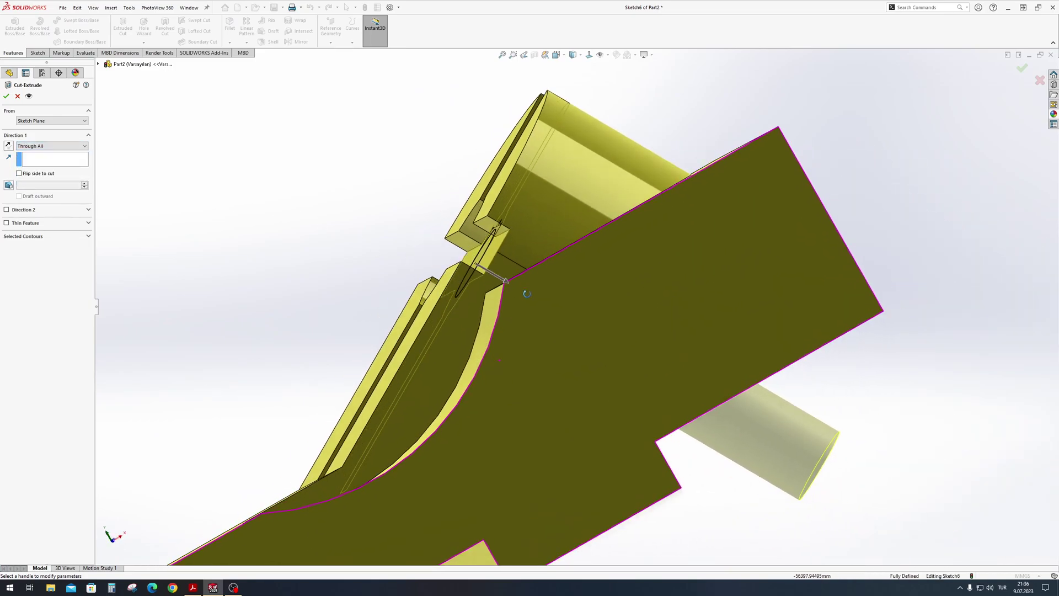
pyautogui.click(6, 97)
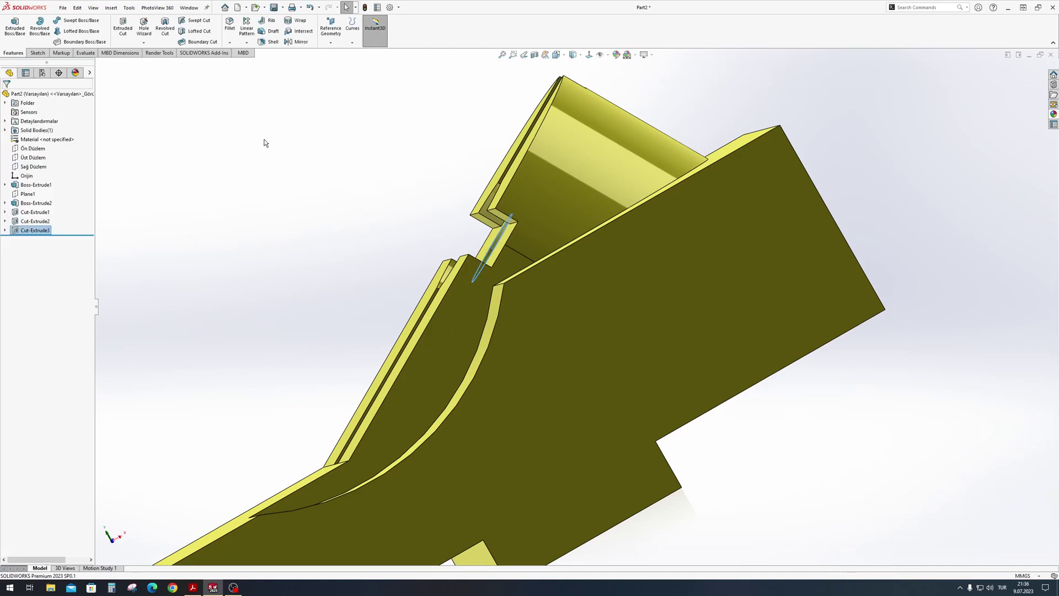
pyautogui.moveTo(351, 188)
pyautogui.mouseDown(button='middle')
pyautogui.moveTo(539, 267)
pyautogui.moveTo(537, 248)
pyautogui.moveTo(572, 362)
pyautogui.moveTo(608, 306)
pyautogui.moveTo(143, 252)
pyautogui.mouseUp(button='middle')
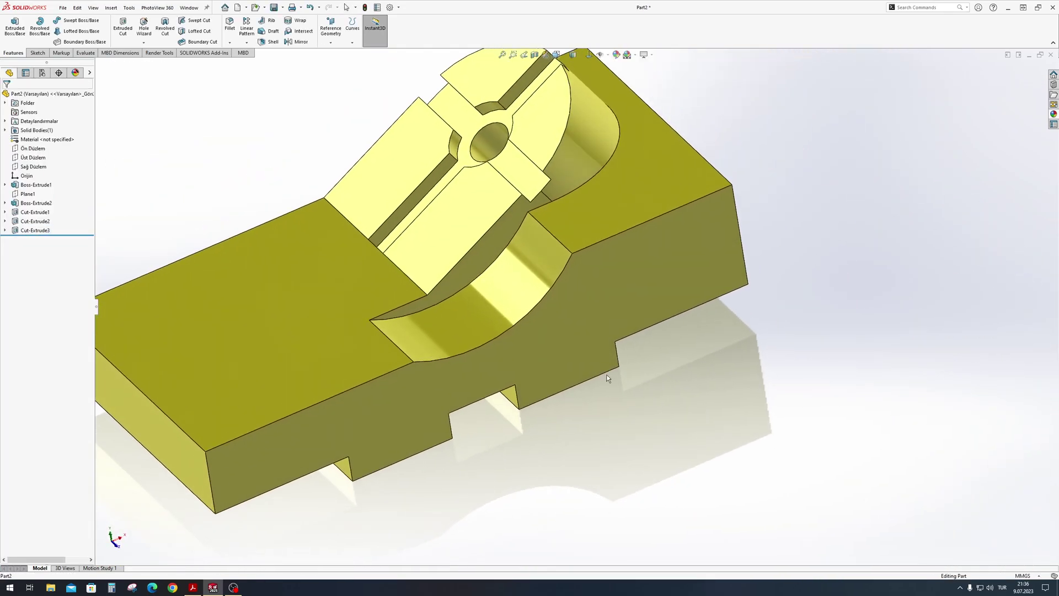
pyautogui.moveTo(354, 336); pyautogui.dragTo(381, 409, button='middle')
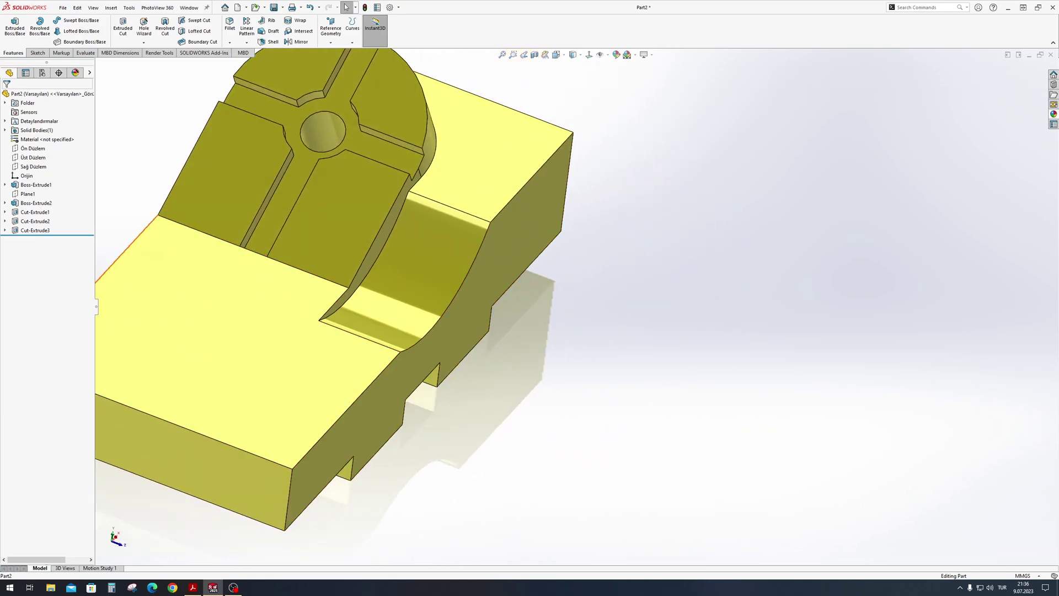
pyautogui.click(331, 30)
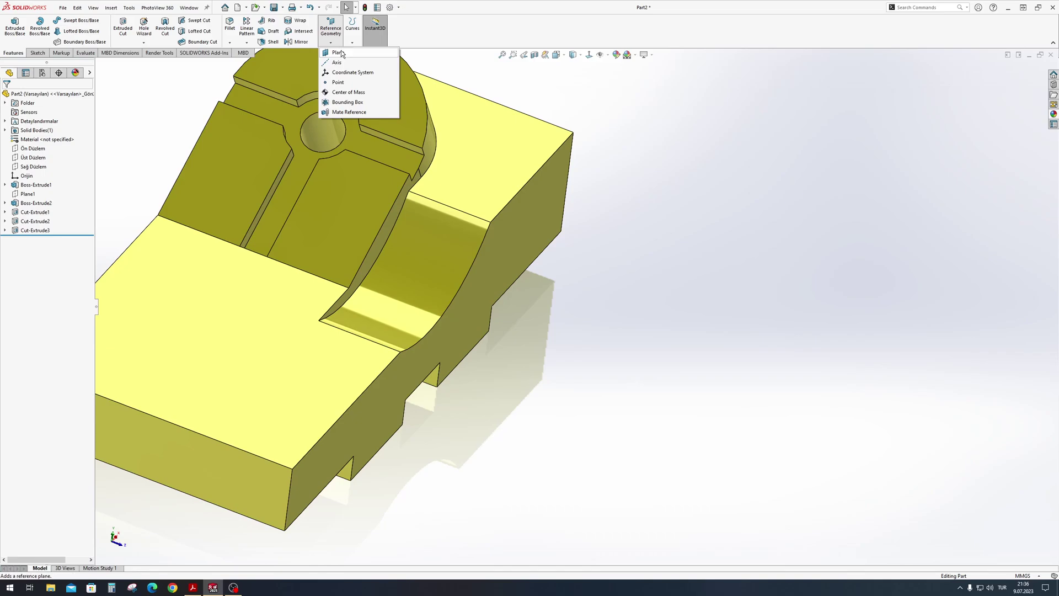
# Step: Create Plane2 at 20° to the block's top face, hinged on its front edge and flipped
pyautogui.click(342, 54)
pyautogui.click(463, 314)
pyautogui.moveTo(464, 314); pyautogui.dragTo(496, 358, button='middle')
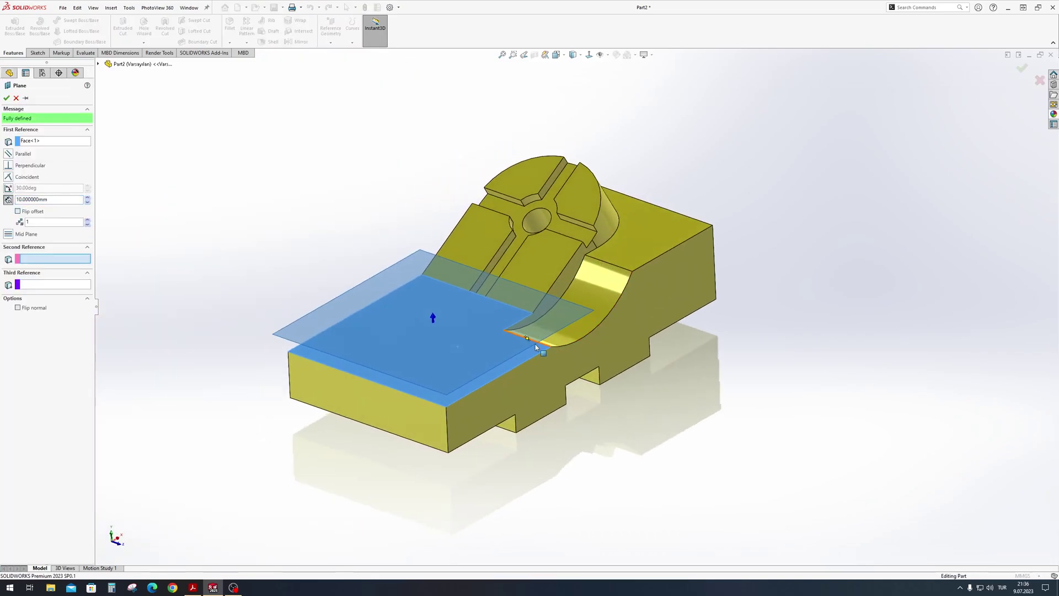
pyautogui.scroll(-3, 497, 357)
pyautogui.click(502, 354)
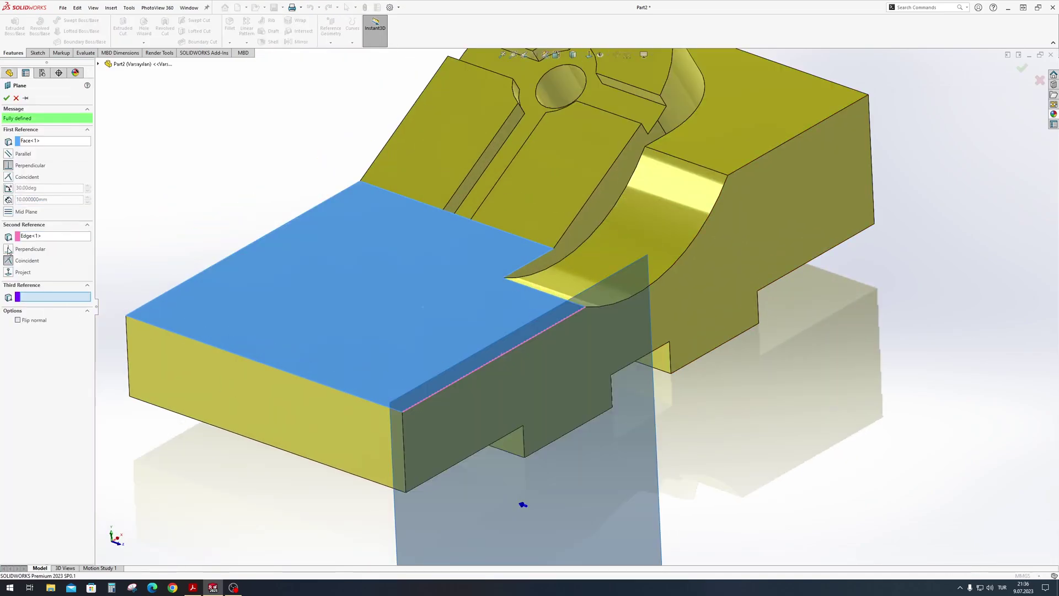
pyautogui.click(9, 188)
pyautogui.moveTo(279, 243); pyautogui.dragTo(419, 286, button='middle')
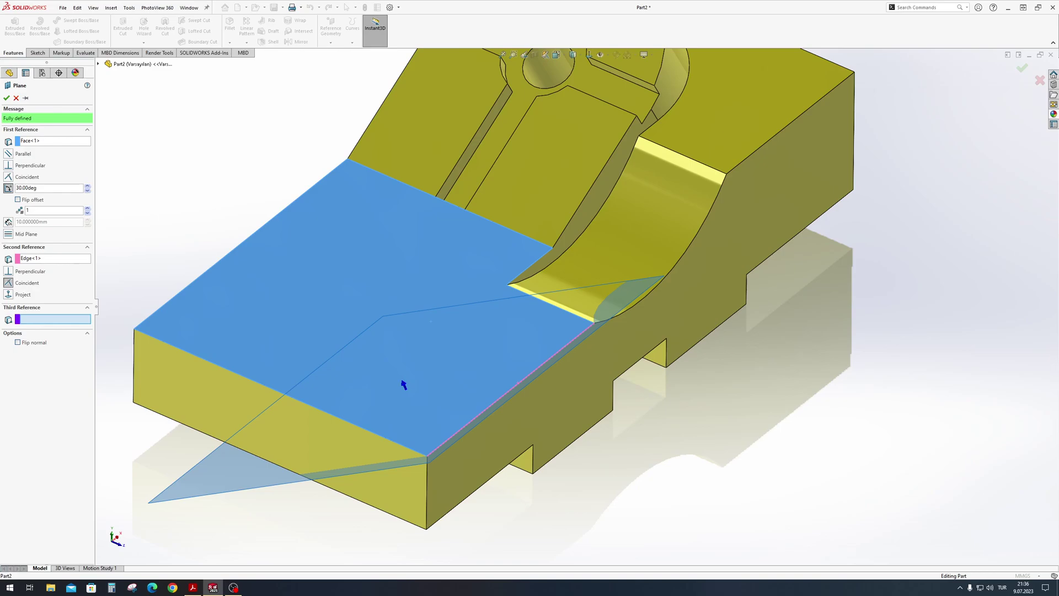
pyautogui.write('20')
pyautogui.press('Return')
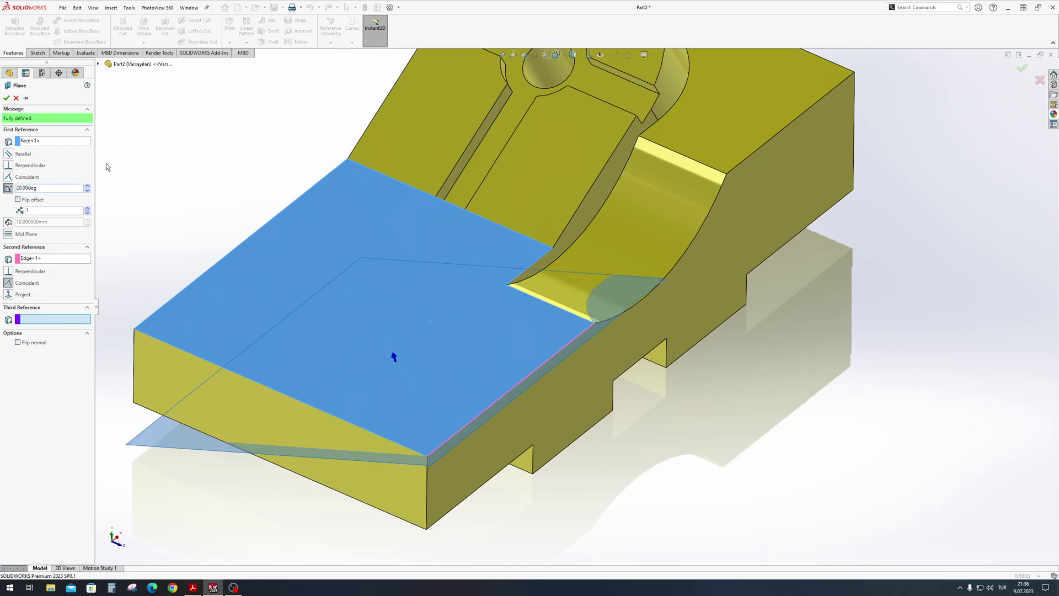
pyautogui.click(33, 202)
pyautogui.click(6, 97)
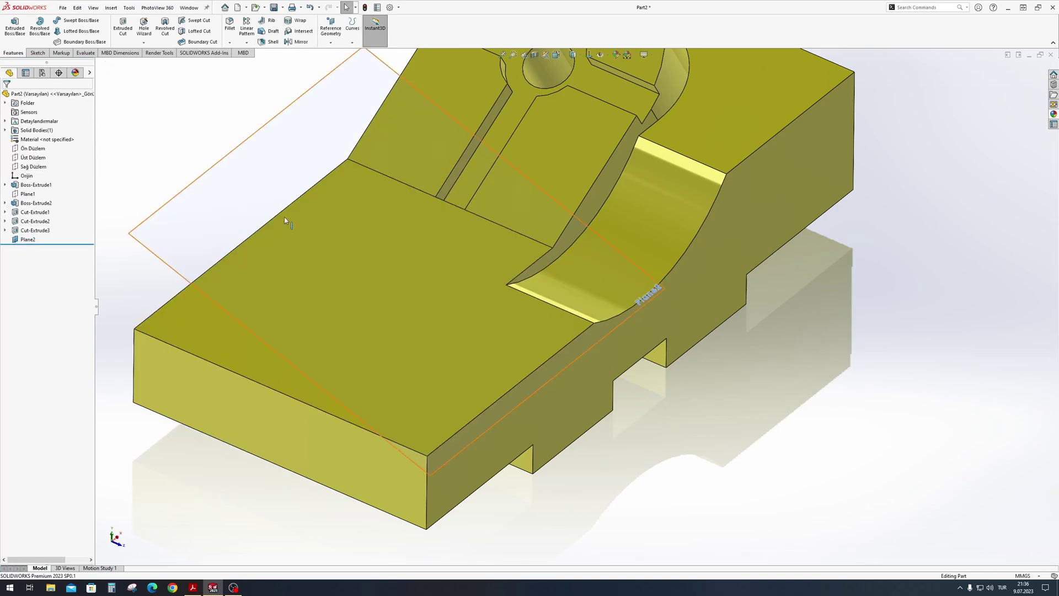
# Step: Sketch on Plane2 two equal-length lines rising from the block's lower edge
pyautogui.click(375, 203)
pyautogui.click(441, 169)
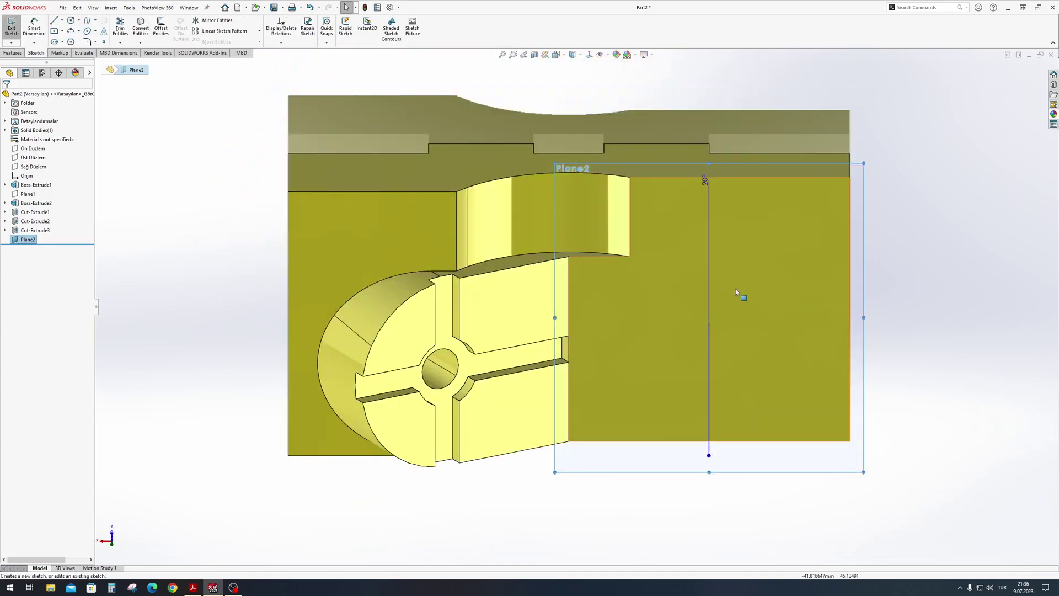
pyautogui.moveTo(736, 289)
pyautogui.mouseDown(button='middle')
pyautogui.moveTo(446, 137)
pyautogui.moveTo(315, 276)
pyautogui.moveTo(465, 227)
pyautogui.mouseUp(button='middle')
pyautogui.press('l')
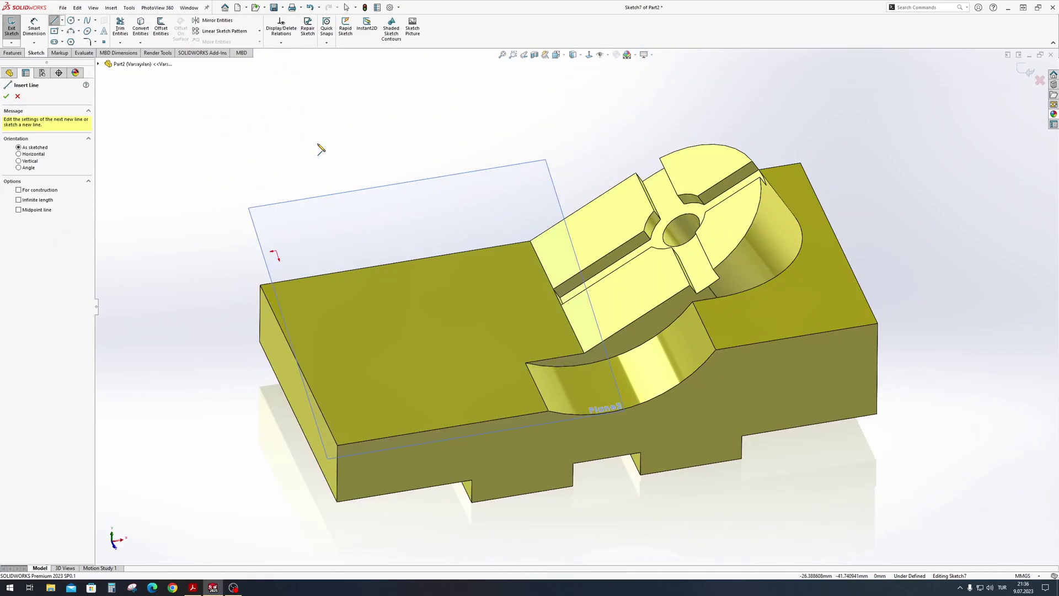
pyautogui.click(497, 418)
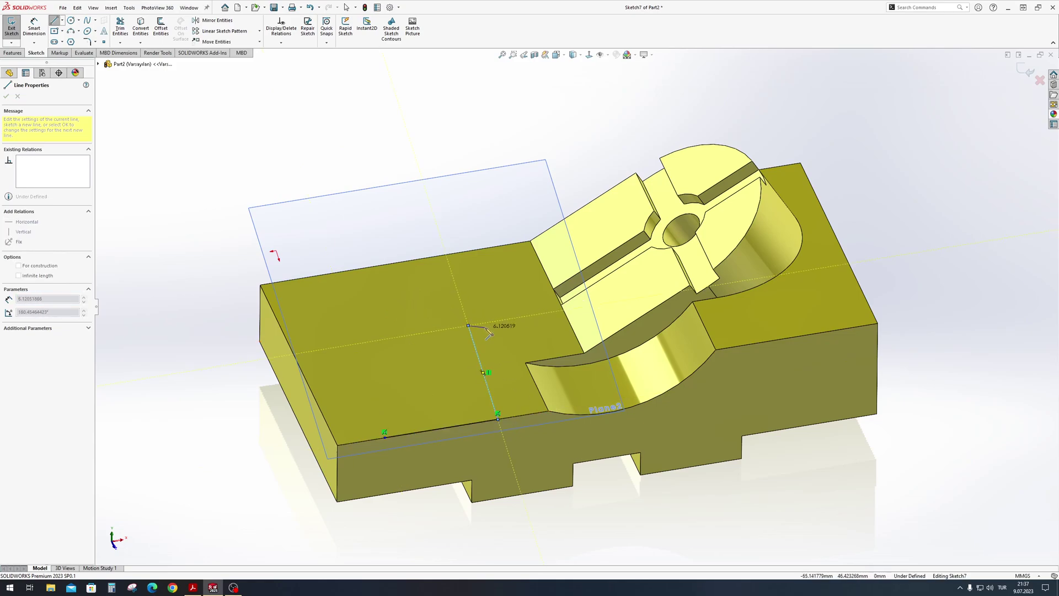
pyautogui.doubleClick(469, 325)
pyautogui.click(385, 432)
pyautogui.doubleClick(358, 351)
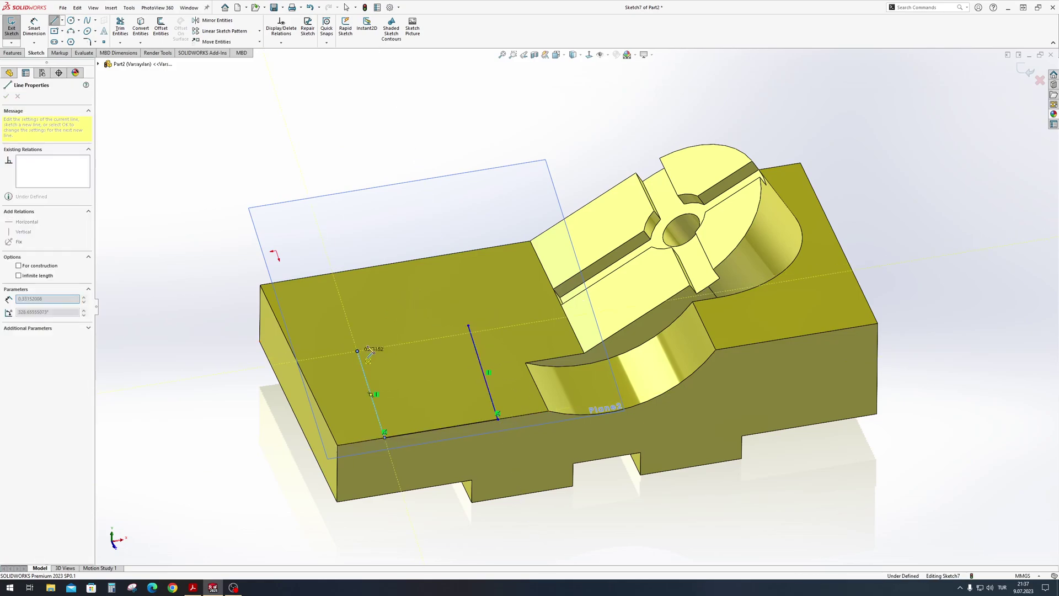
pyautogui.press('Escape')
pyautogui.keyDown('ctrl'); pyautogui.click(474, 347); pyautogui.keyUp('ctrl')
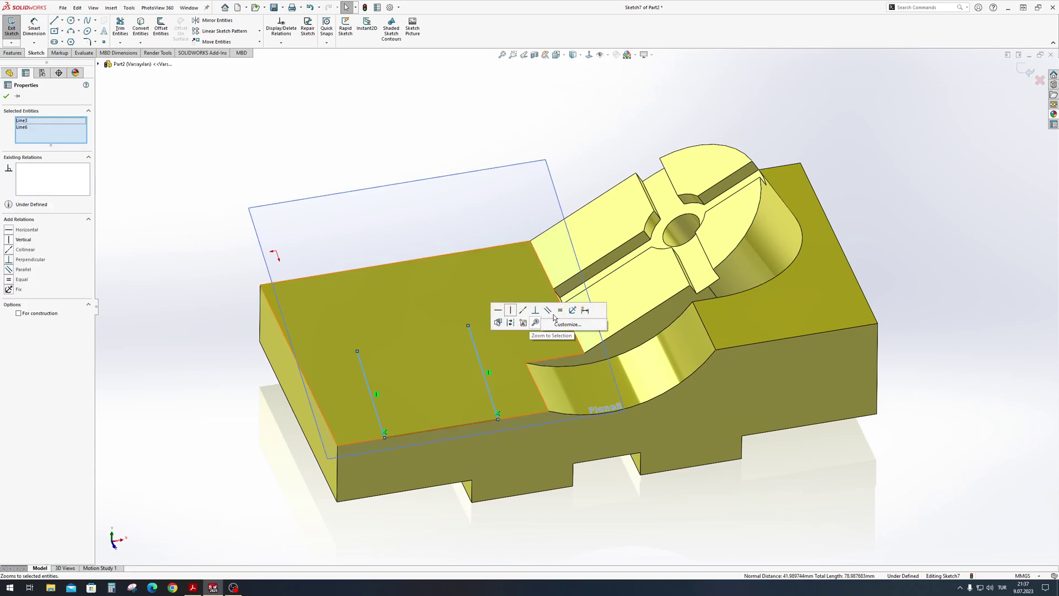
pyautogui.click(560, 310)
# Step: Join the line tops with a three-point arc tangent to both lines
pyautogui.click(71, 31)
pyautogui.click(356, 347)
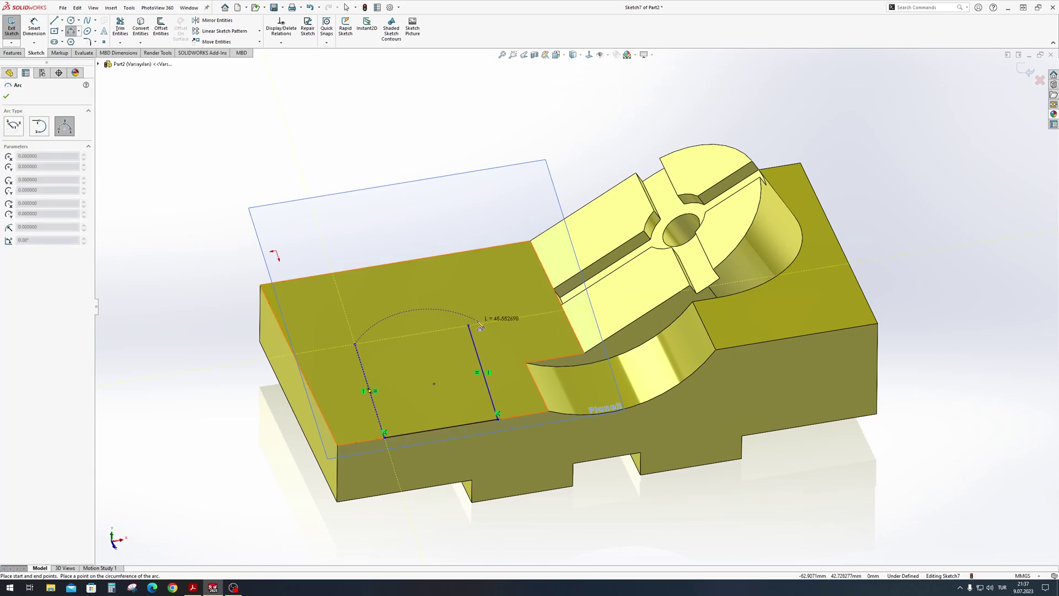
pyautogui.click(469, 325)
pyautogui.click(441, 306)
pyautogui.press('Escape')
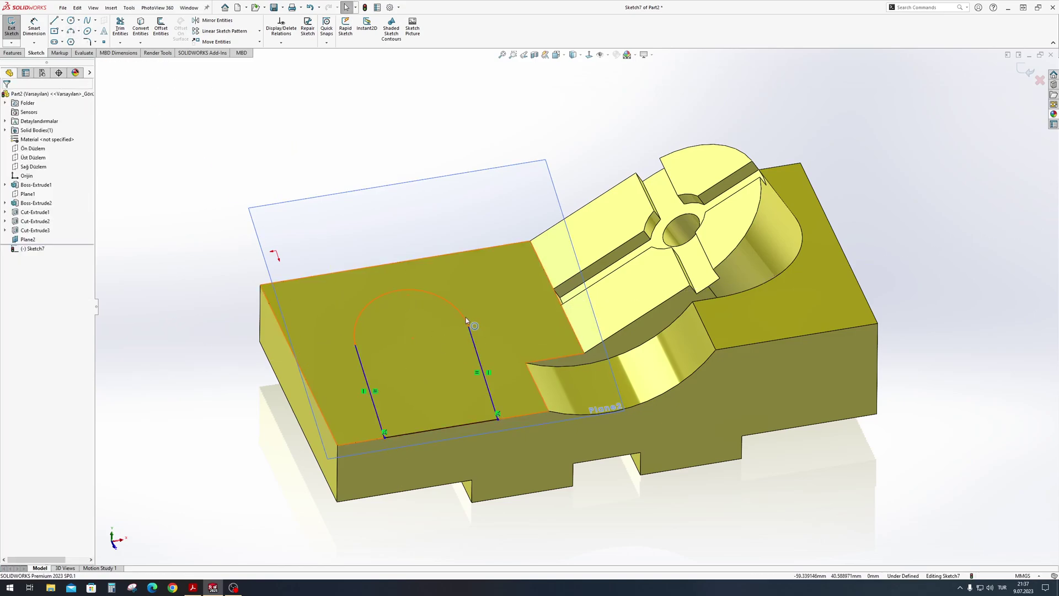
pyautogui.click(465, 317)
pyautogui.keyDown('ctrl'); pyautogui.click(484, 365); pyautogui.keyUp('ctrl')
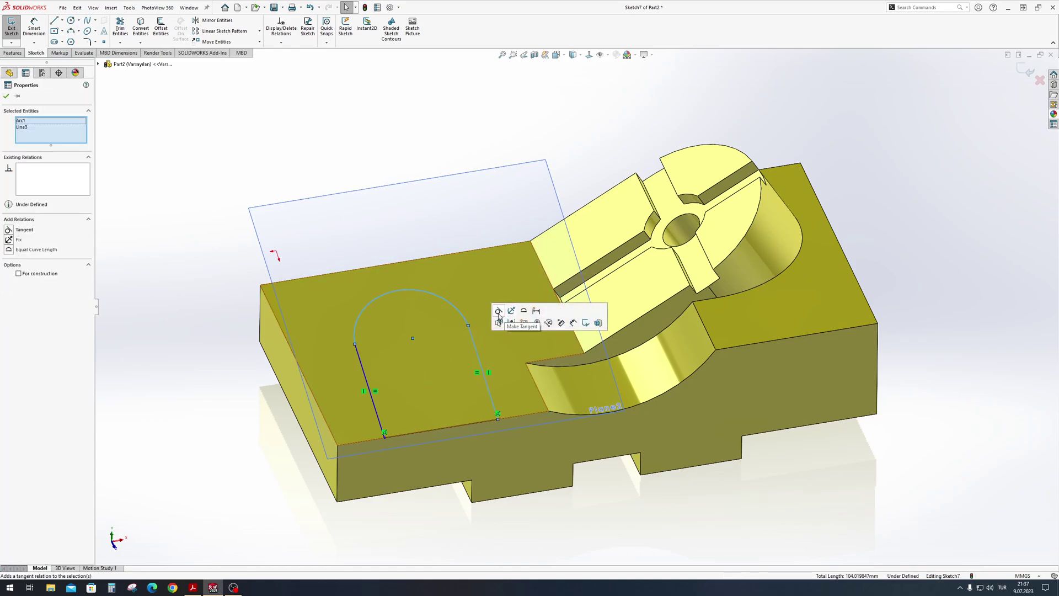
pyautogui.click(498, 311)
pyautogui.click(360, 365)
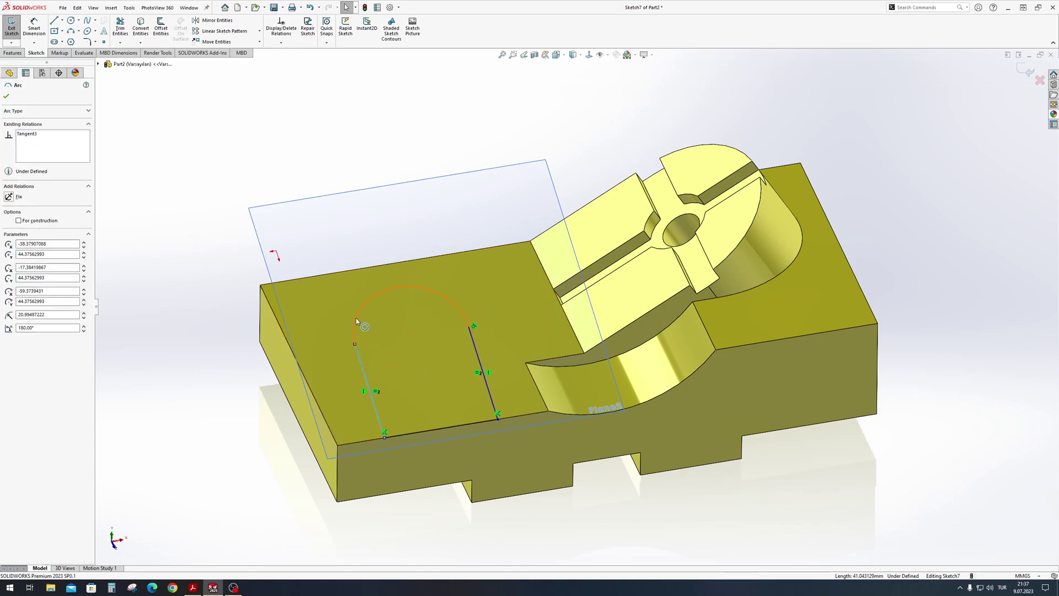
pyautogui.keyDown('ctrl'); pyautogui.click(356, 318); pyautogui.keyUp('ctrl')
pyautogui.click(380, 282)
# Step: Dimension the arc radius to R25
pyautogui.press('d')
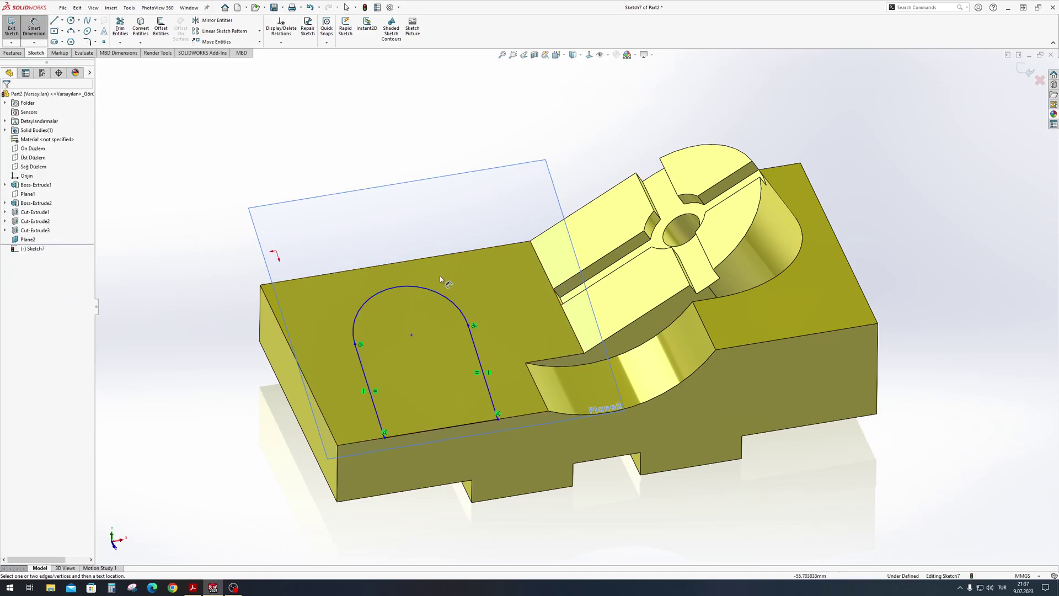
pyautogui.click(396, 292)
pyautogui.click(353, 228)
pyautogui.write('25')
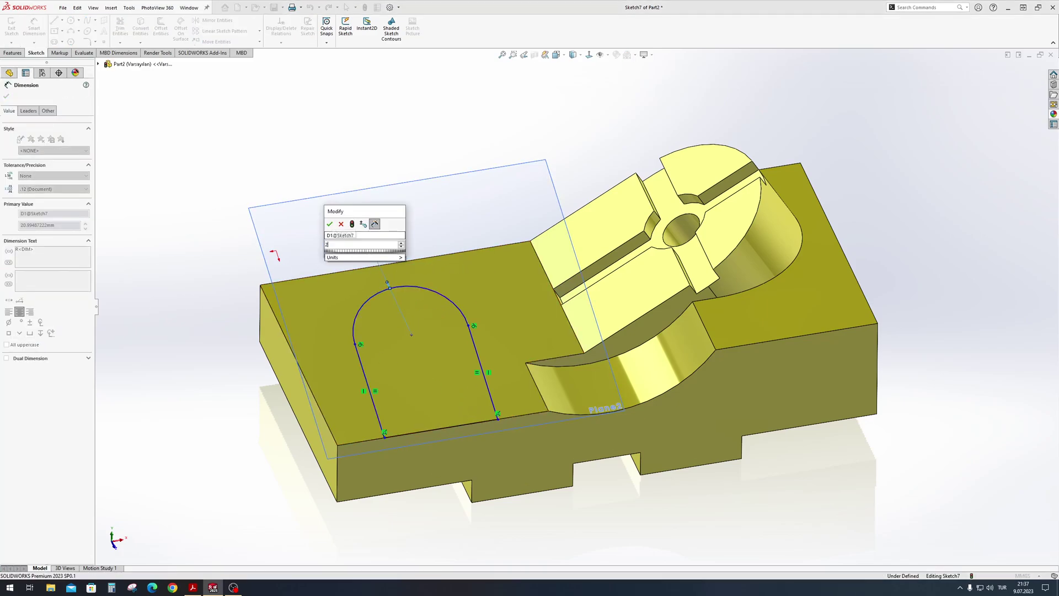
pyautogui.press('Return')
pyautogui.press('Escape')
# Step: Dimension the 15 mm offset from the block edge and the 40 mm left line, fully defining Sketch7
pyautogui.click(338, 446)
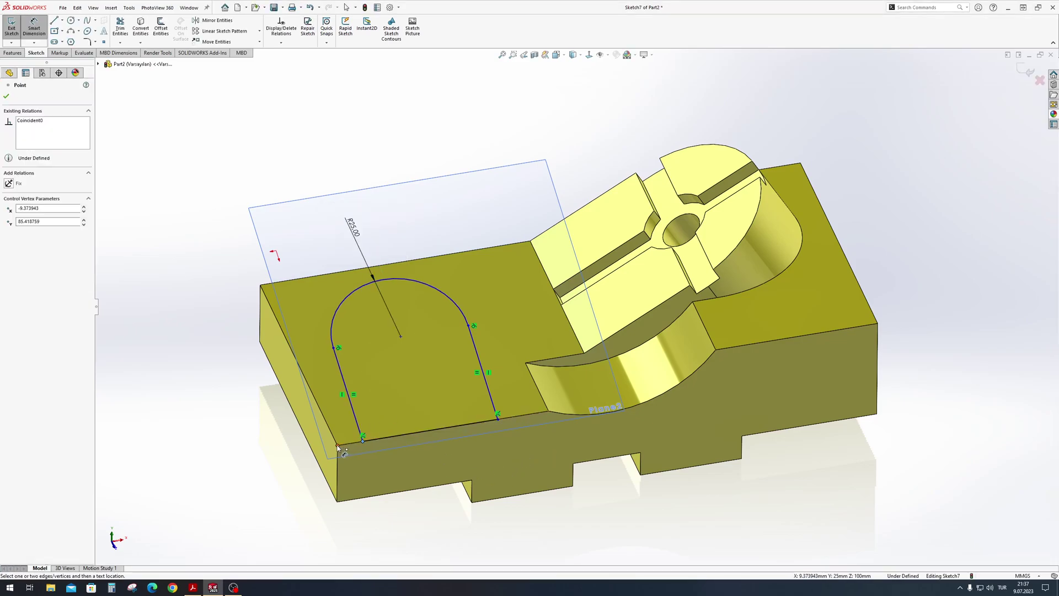
pyautogui.click(349, 437)
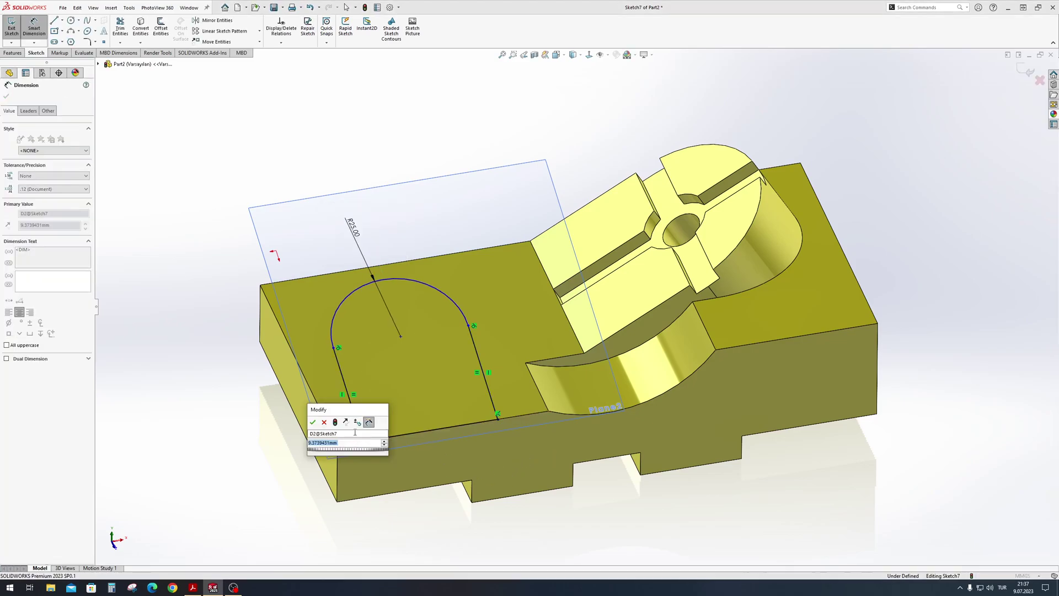
pyautogui.write('15')
pyautogui.press('Return')
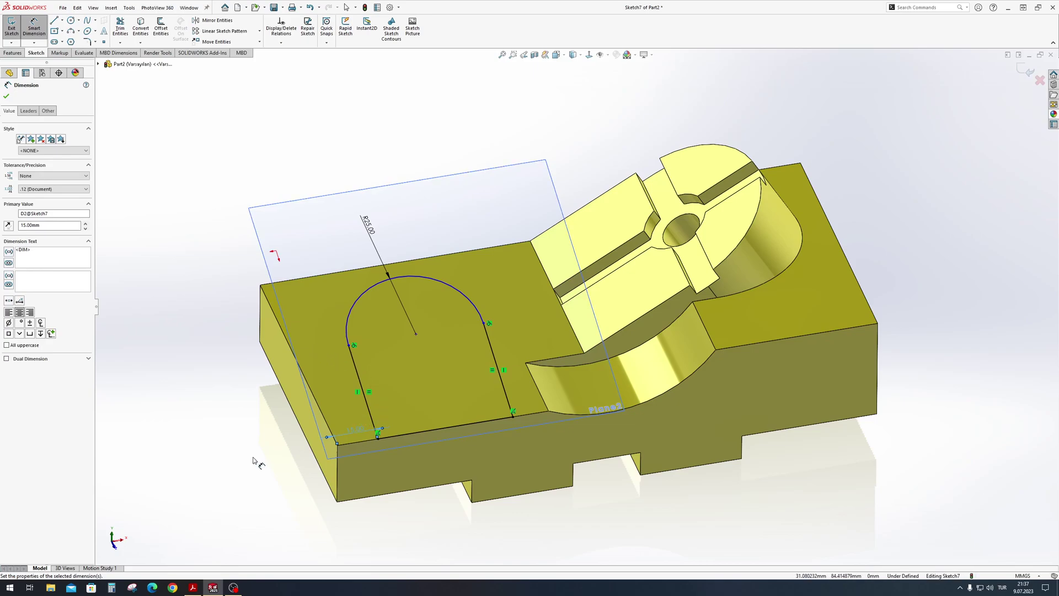
pyautogui.press('Escape')
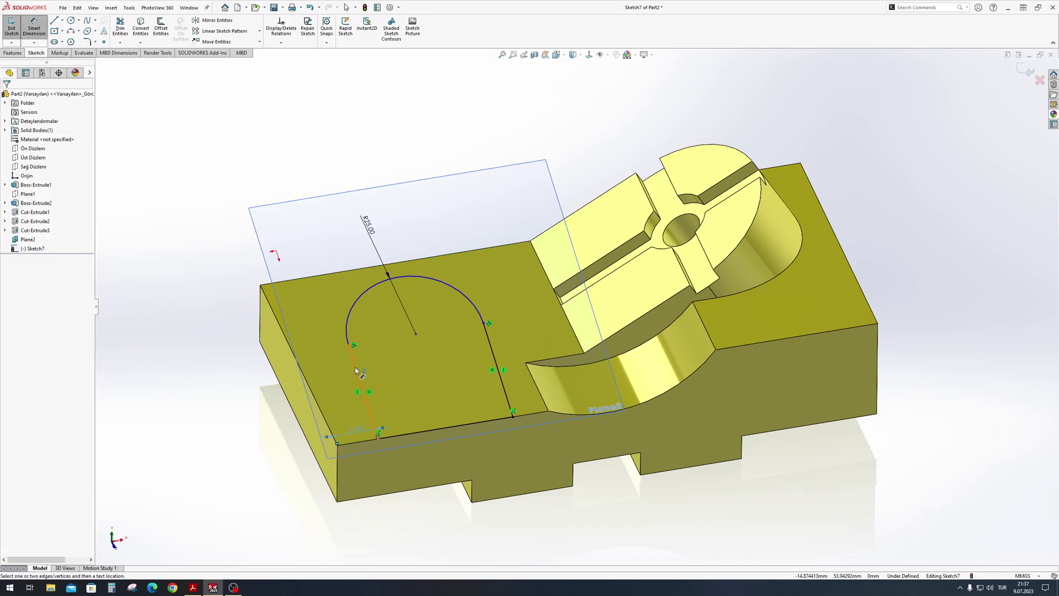
pyautogui.click(356, 371)
pyautogui.click(331, 384)
pyautogui.write('40')
pyautogui.press('Return')
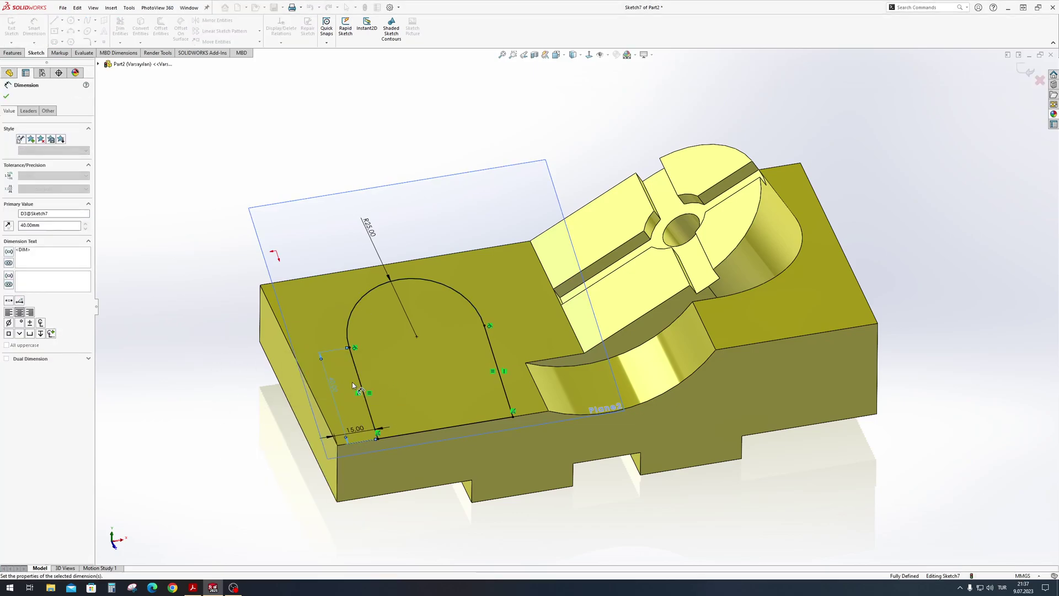
pyautogui.moveTo(326, 395)
pyautogui.mouseDown(button='middle')
pyautogui.moveTo(493, 346)
pyautogui.moveTo(386, 276)
pyautogui.mouseUp(button='middle')
# Step: Extrude Sketch7 reversed into the block Up To Next, then hide Plane2
pyautogui.click(13, 53)
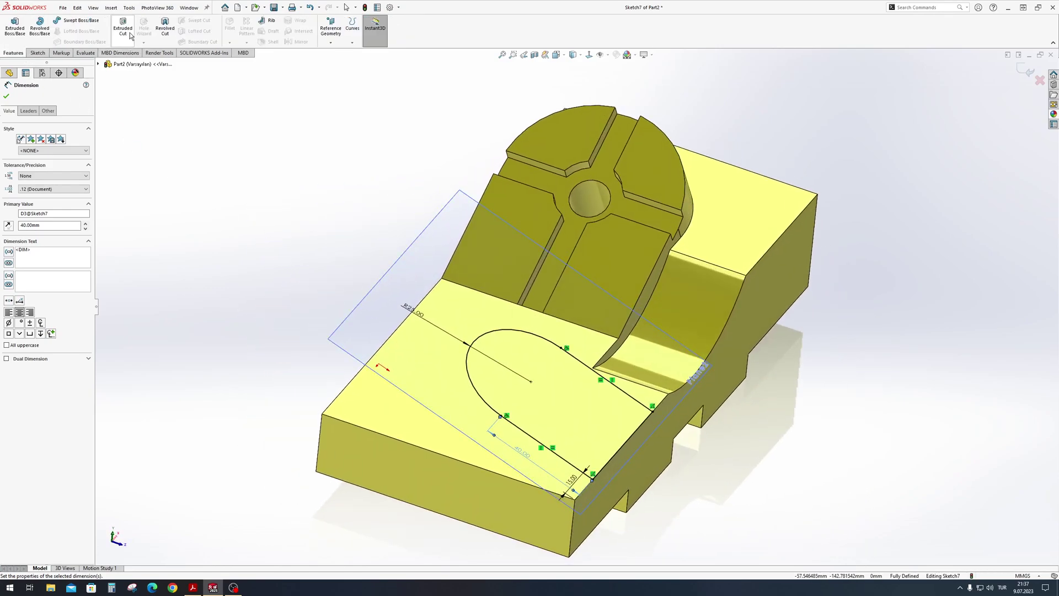
pyautogui.click(15, 26)
pyautogui.click(567, 394)
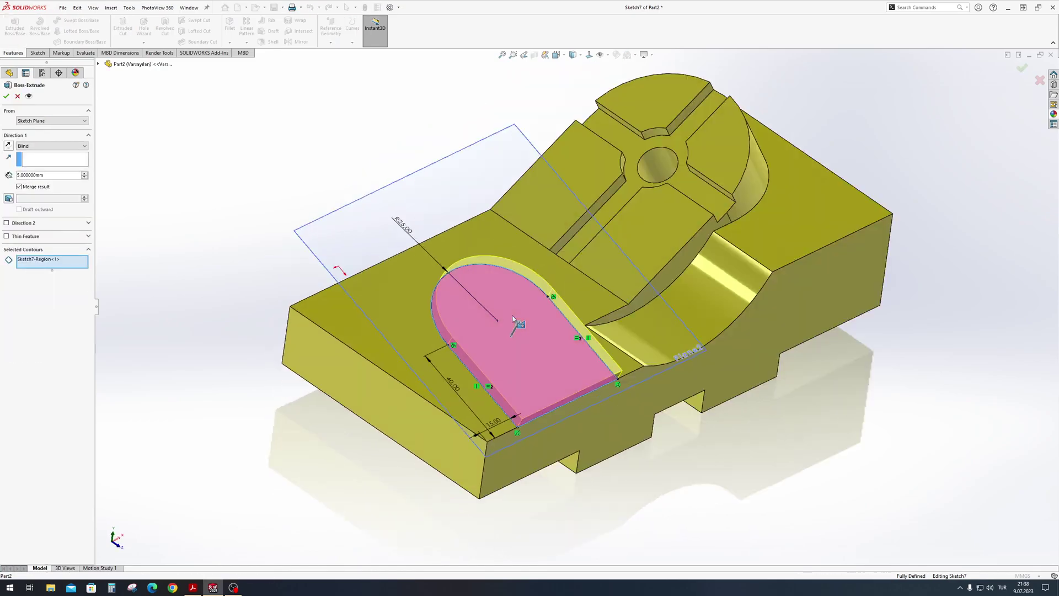
pyautogui.click(9, 147)
pyautogui.click(51, 145)
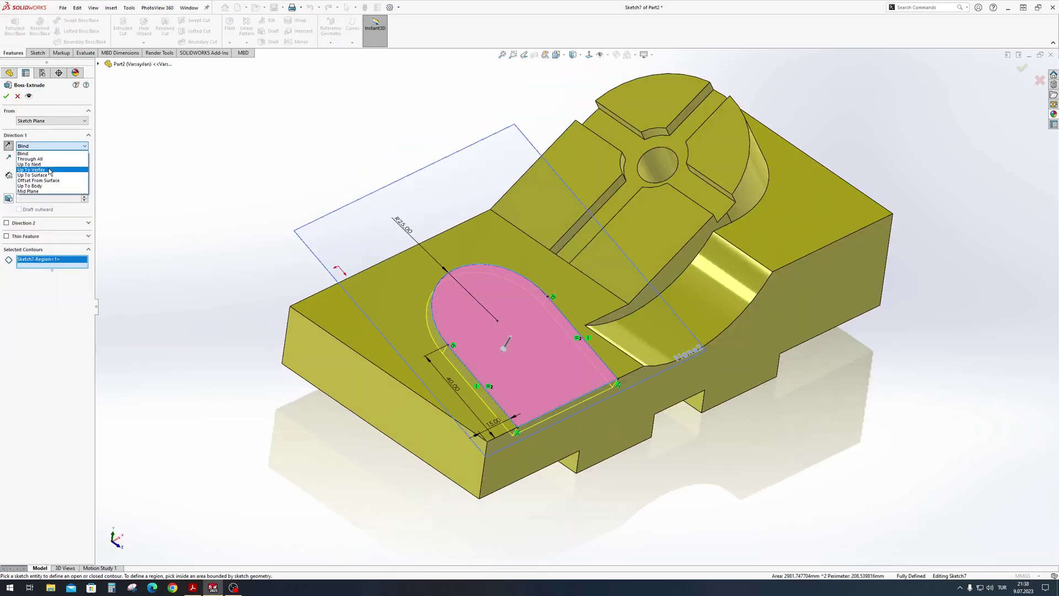
pyautogui.click(54, 165)
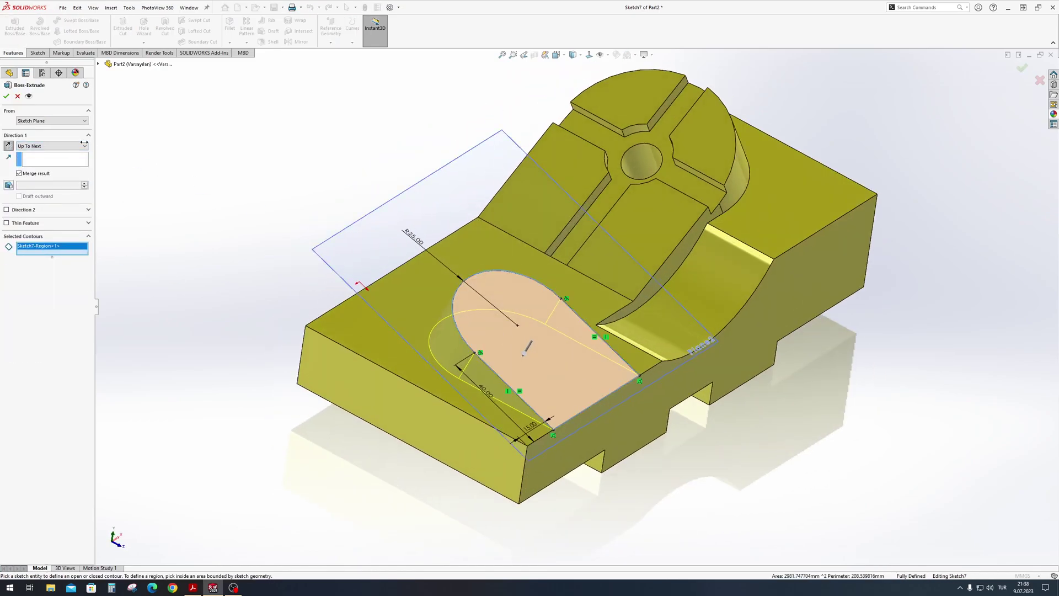
pyautogui.click(6, 96)
pyautogui.moveTo(453, 232); pyautogui.dragTo(519, 182, button='middle')
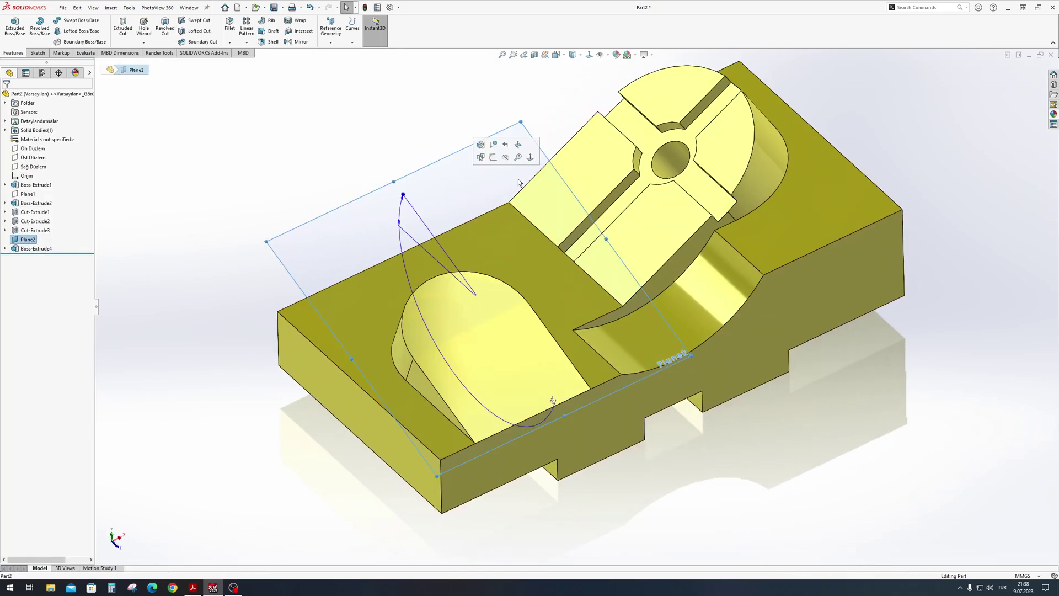
pyautogui.click(507, 164)
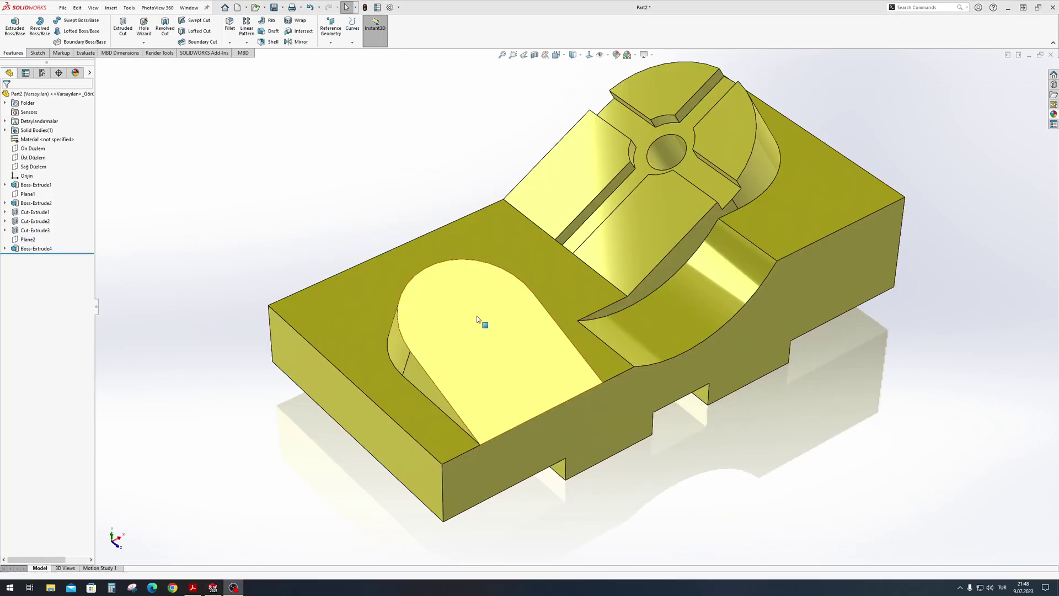
pyautogui.click(485, 320)
# Step: Sketch a circle on the angled pad's face
pyautogui.click(513, 291)
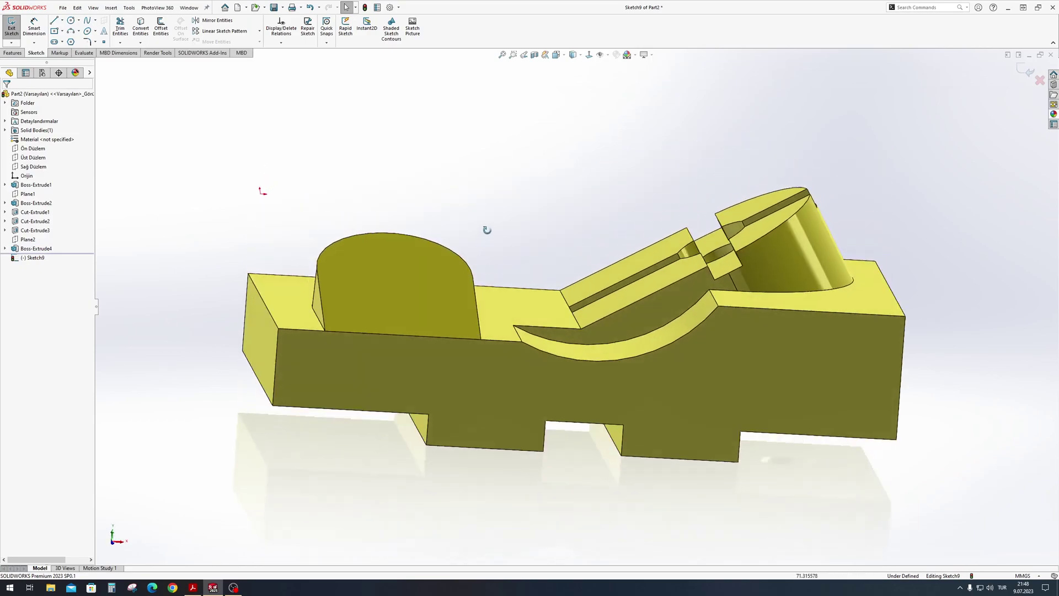
pyautogui.press('c')
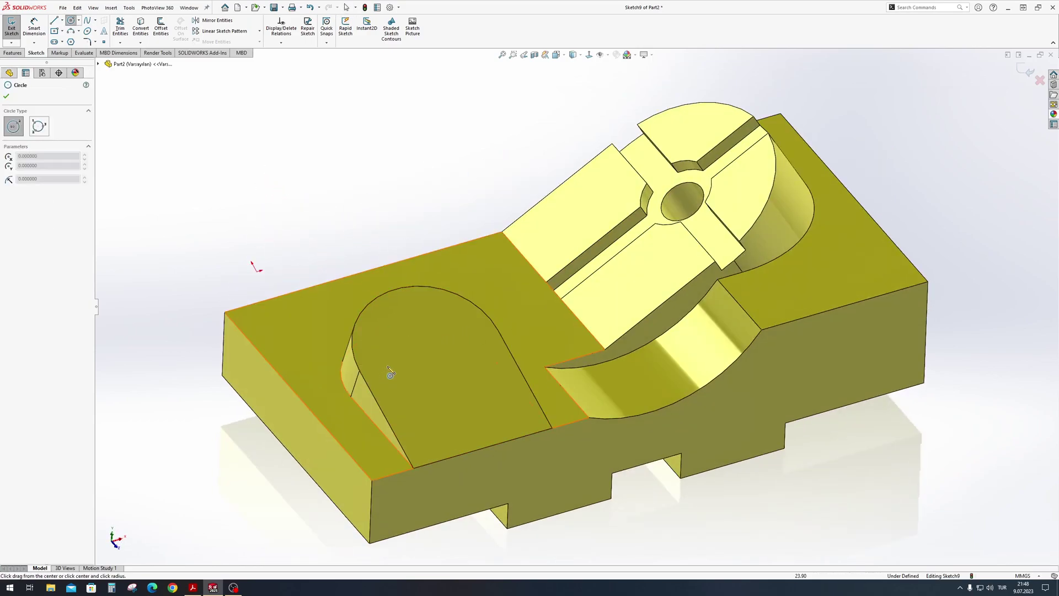
pyautogui.click(422, 330)
pyautogui.press('Escape')
pyautogui.click(443, 325)
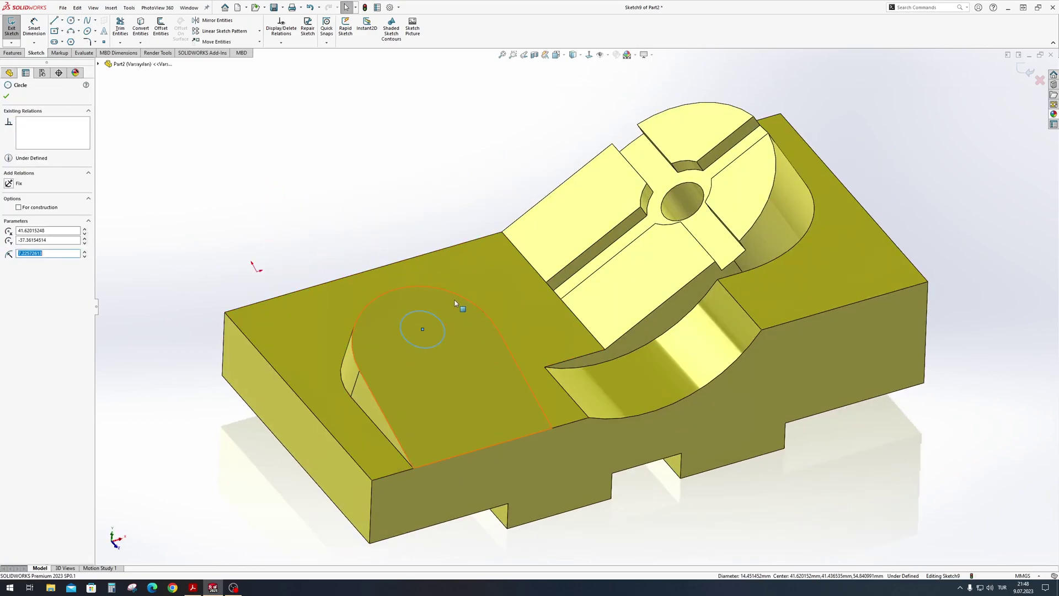
pyautogui.click(443, 290)
pyautogui.click(488, 213)
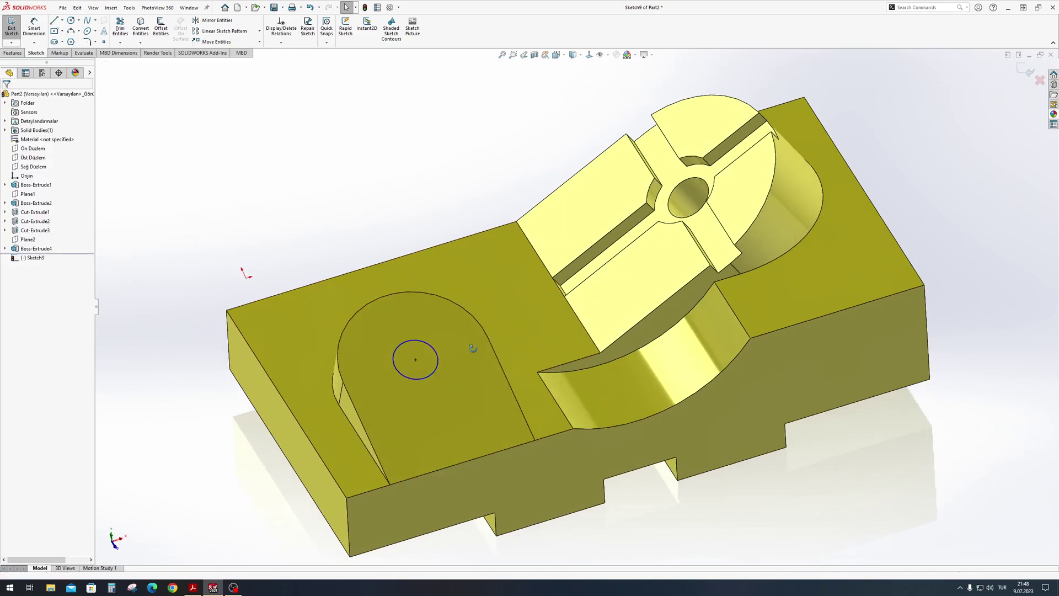
pyautogui.moveTo(488, 213); pyautogui.dragTo(379, 209, button='middle')
# Step: Dimension the circle to Ø25
pyautogui.press('d')
pyautogui.click(427, 373)
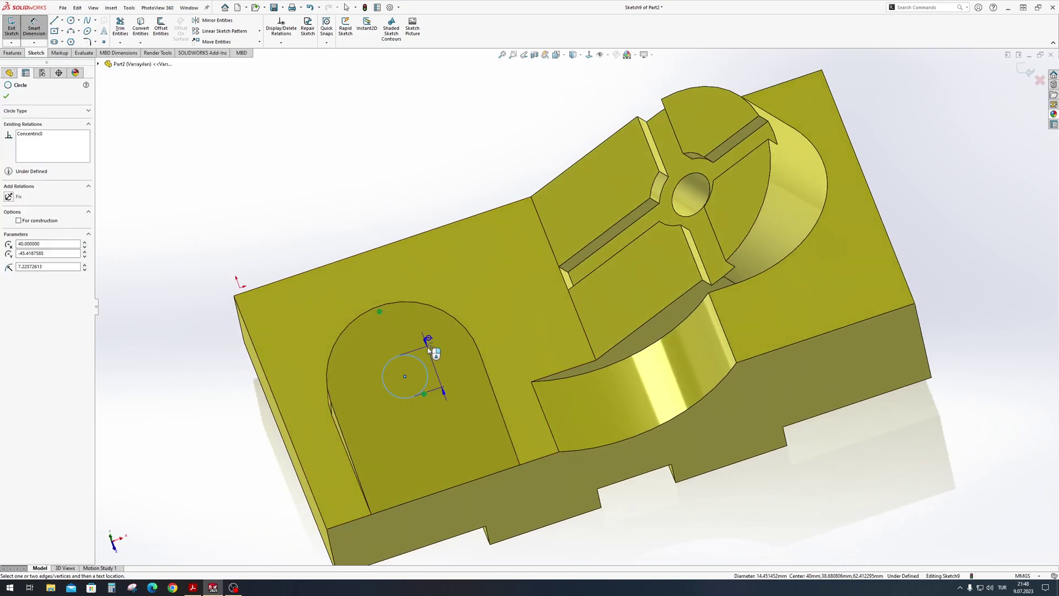
pyautogui.click(427, 351)
pyautogui.write('25')
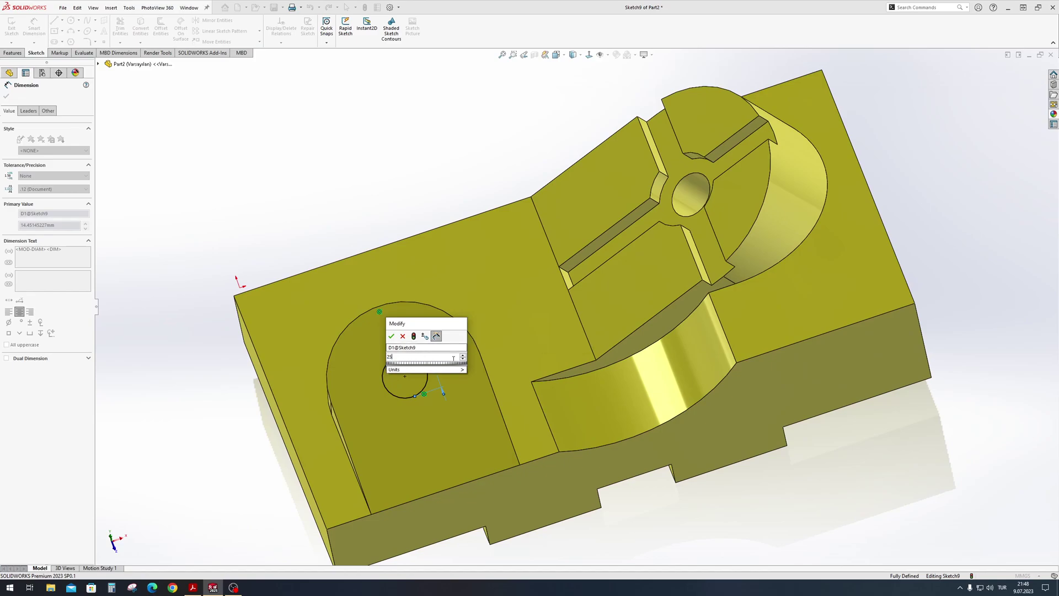
pyautogui.press('Return')
# Step: Extrude the Ø25 circle into a Blind cylindrical boss on the pad
pyautogui.moveTo(453, 362); pyautogui.dragTo(331, 221, button='middle')
pyautogui.click(12, 52)
pyautogui.click(9, 33)
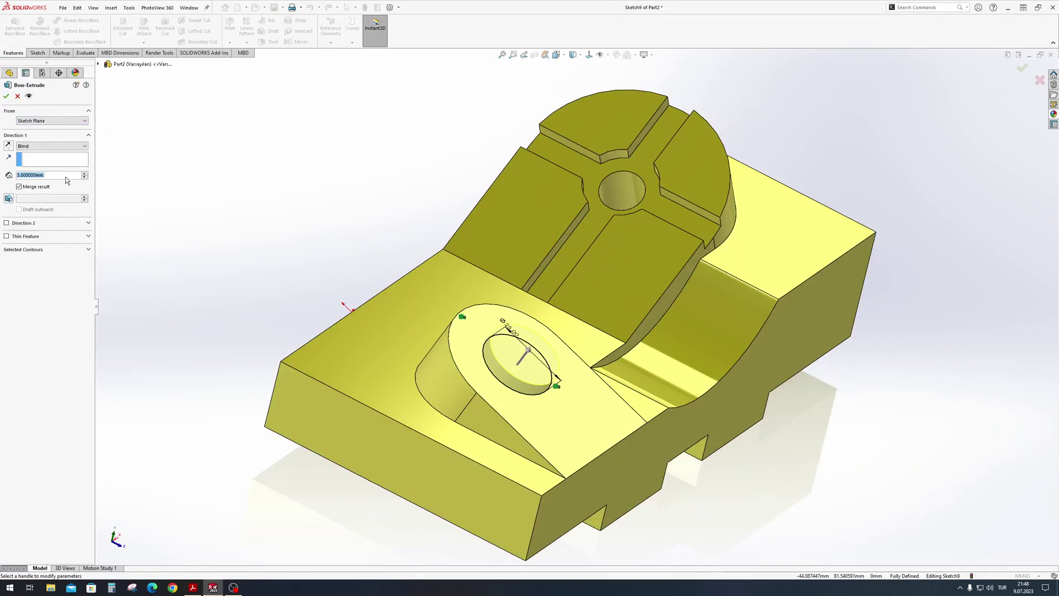
pyautogui.write('15')
pyautogui.press('Return')
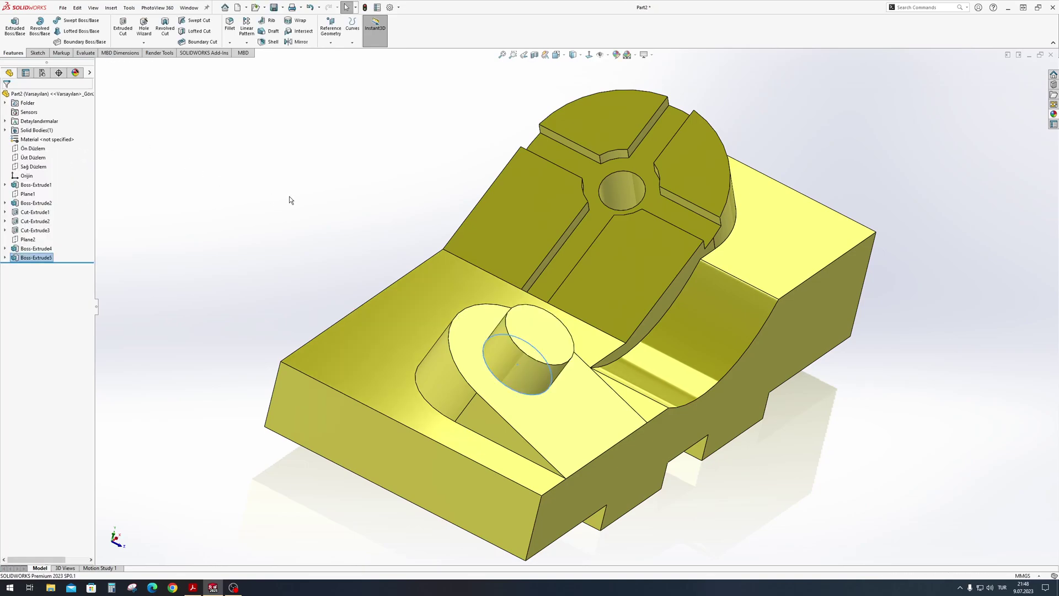
# Step: Sketch a concentric Ø12 circle on the cylindrical boss's top face
pyautogui.moveTo(388, 245); pyautogui.dragTo(315, 251, button='middle')
pyautogui.click(404, 323)
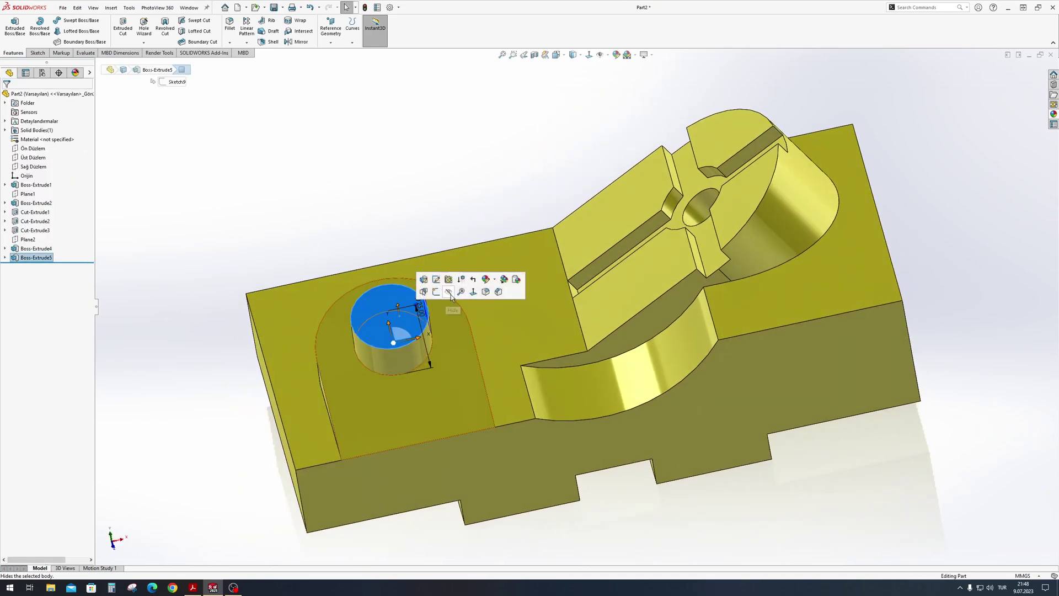
pyautogui.click(437, 293)
pyautogui.scroll(-3, 408, 383)
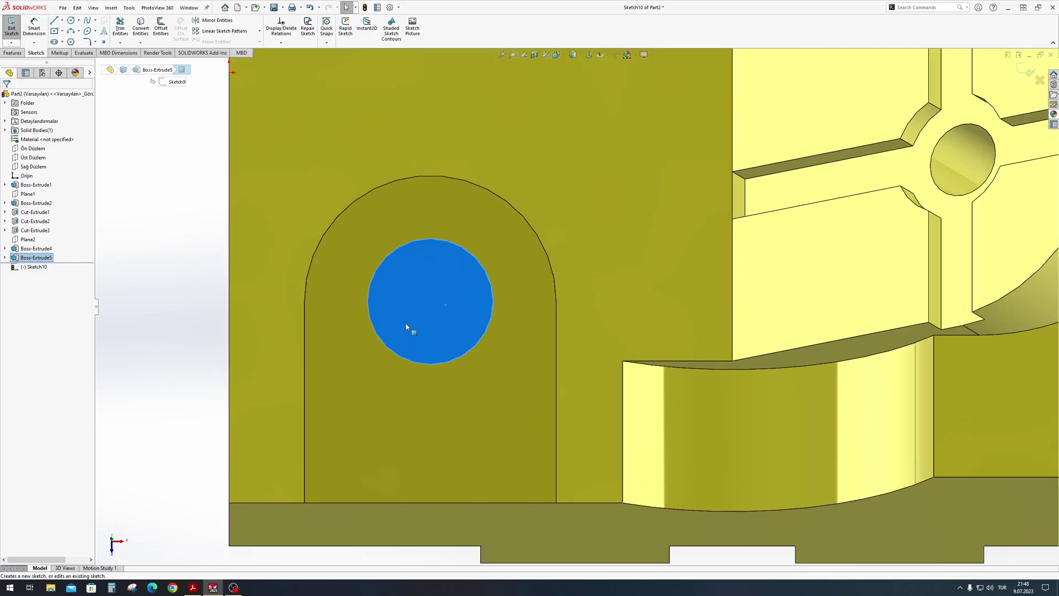
pyautogui.click(431, 302)
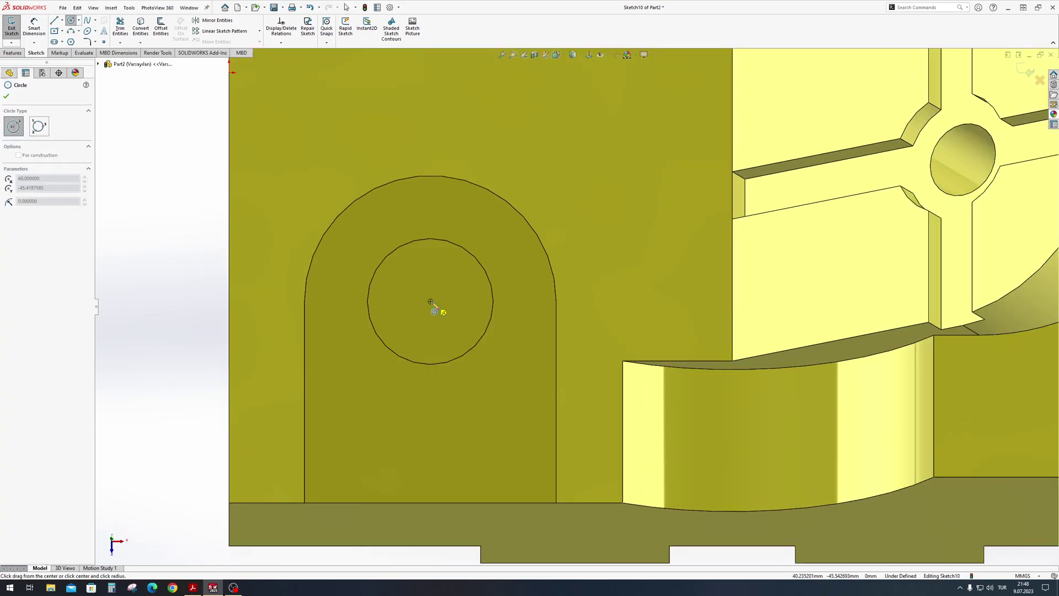
pyautogui.click(461, 288)
pyautogui.click(455, 277)
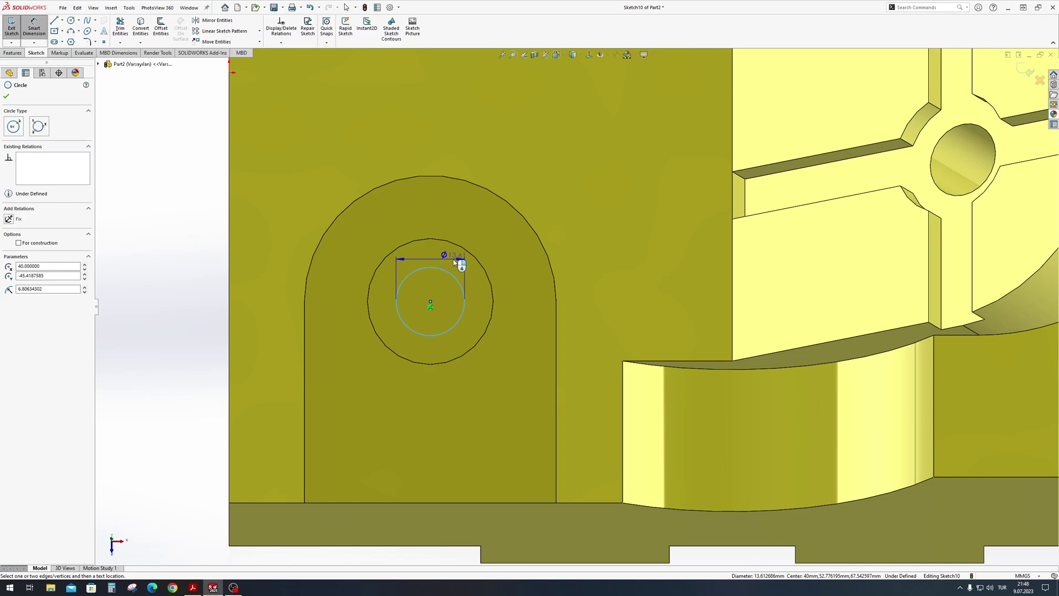
pyautogui.click(456, 263)
pyautogui.write('12')
pyautogui.press('Return')
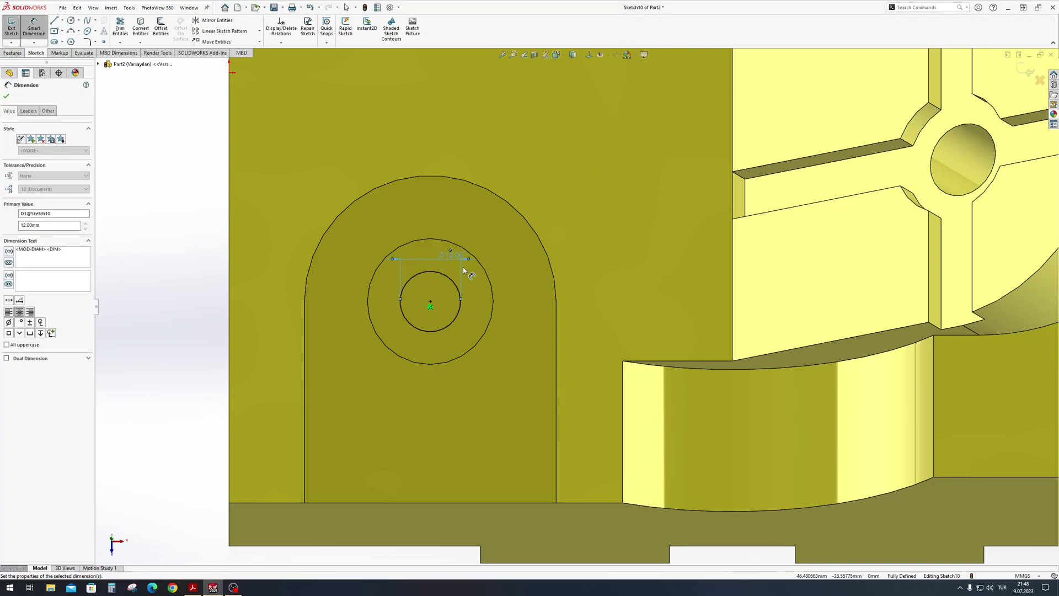
pyautogui.press('Escape')
# Step: Cut the Ø12 circle Through All the boss and block
pyautogui.moveTo(516, 377); pyautogui.dragTo(611, 271, button='middle')
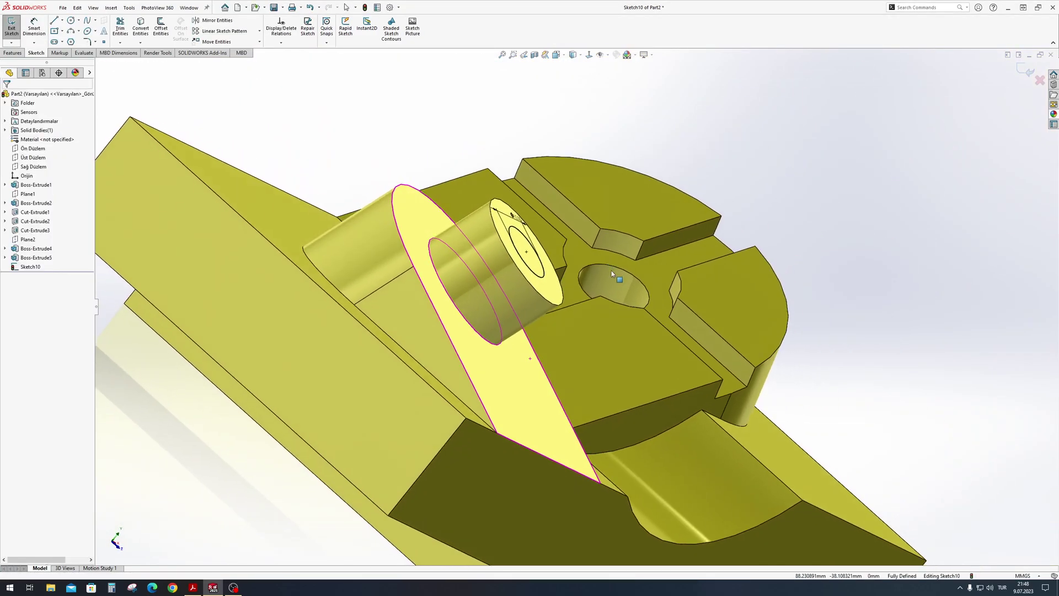
pyautogui.click(16, 53)
pyautogui.click(123, 28)
pyautogui.moveTo(512, 312); pyautogui.dragTo(274, 179, button='middle')
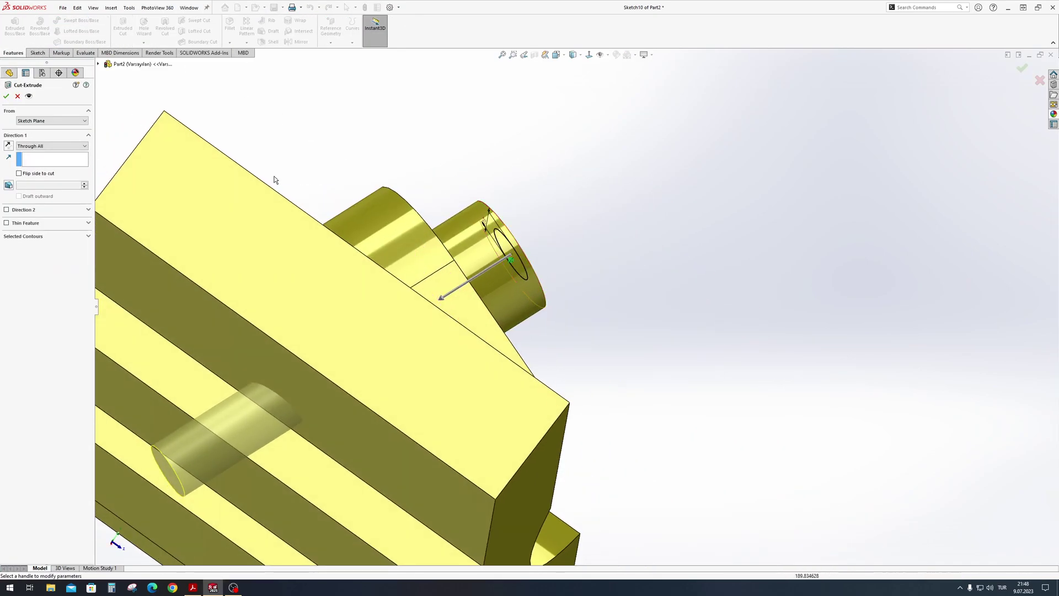
pyautogui.click(6, 96)
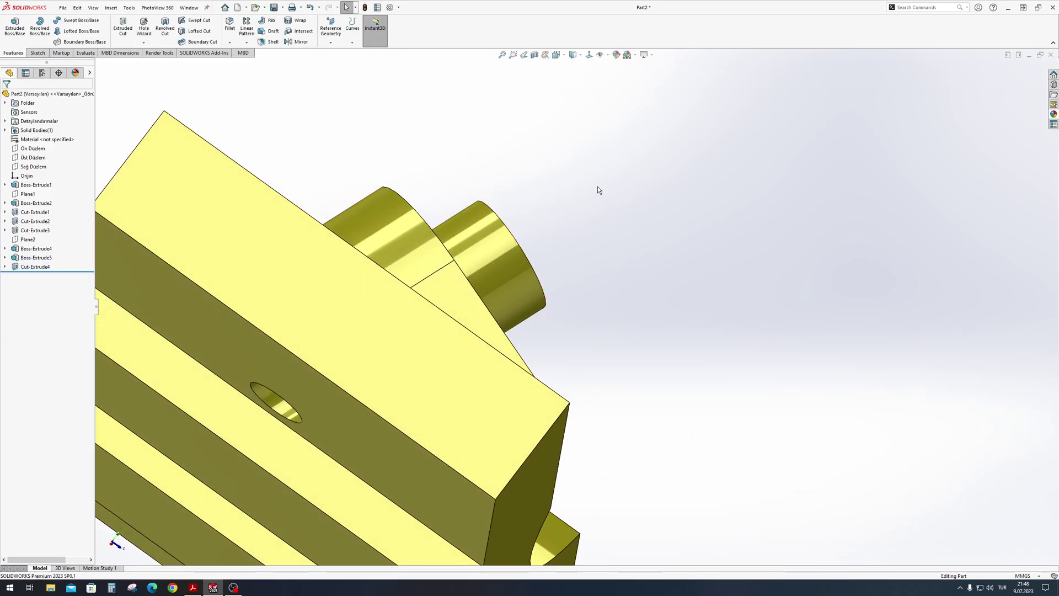
pyautogui.moveTo(596, 190); pyautogui.dragTo(670, 142, button='middle')
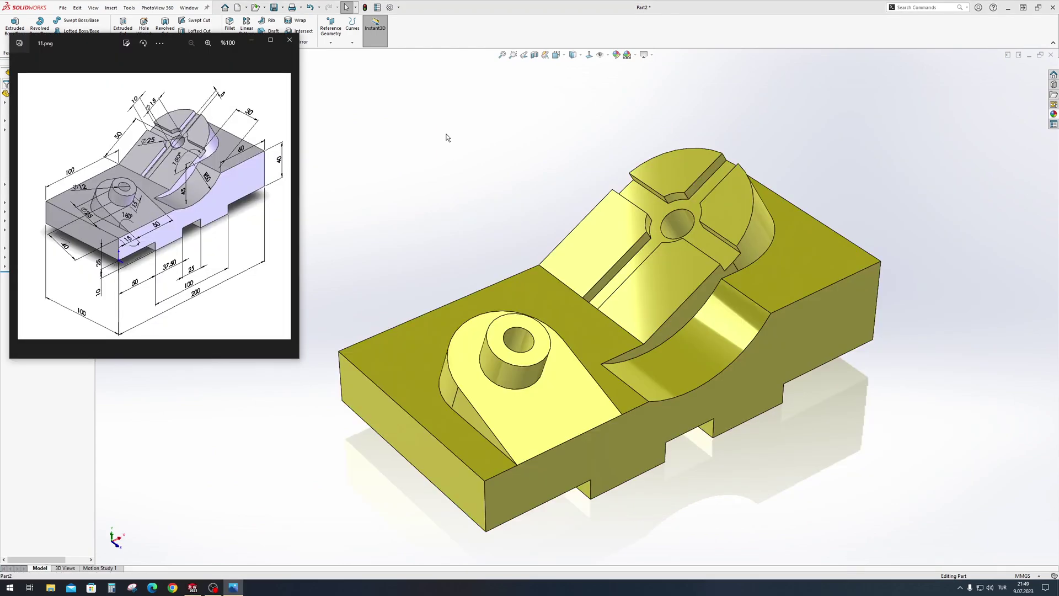